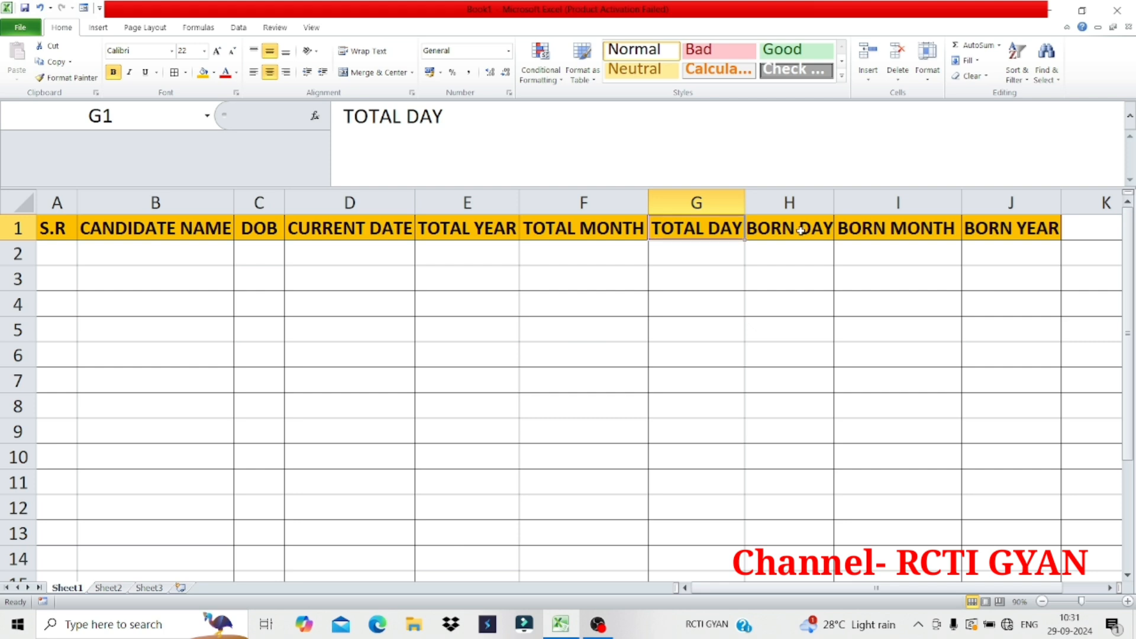
pyautogui.click(800, 231)
pyautogui.click(907, 232)
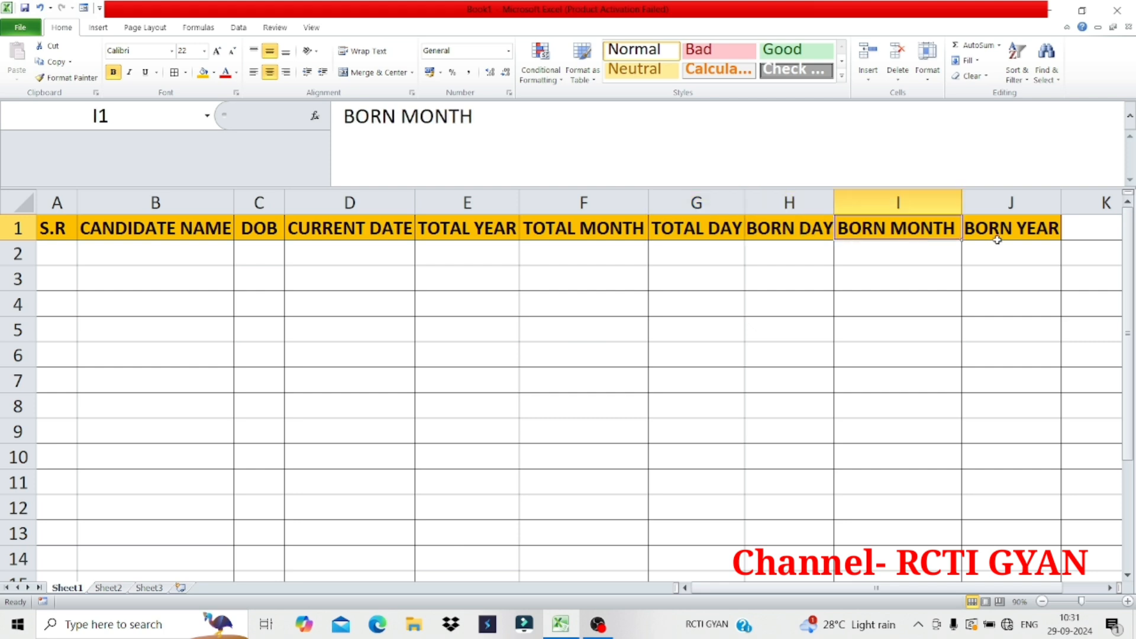
pyautogui.click(1014, 231)
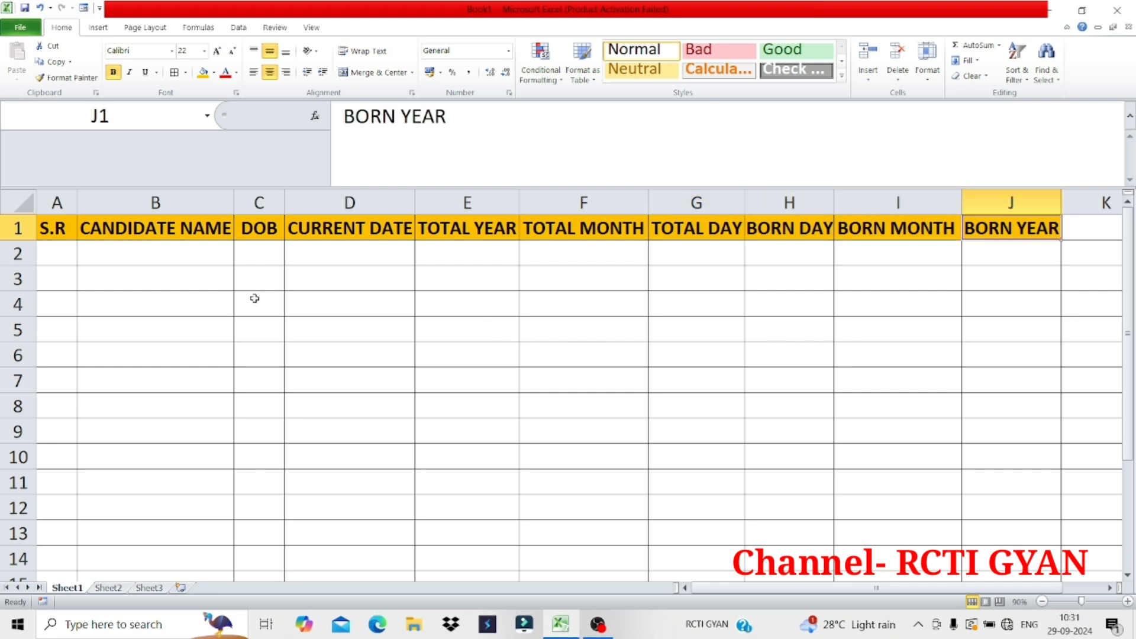
# Number cells A2 to A11 from 1 to 10 as a fill series and centre them horizontally and vertically
pyautogui.click(58, 257)
pyautogui.write('1')
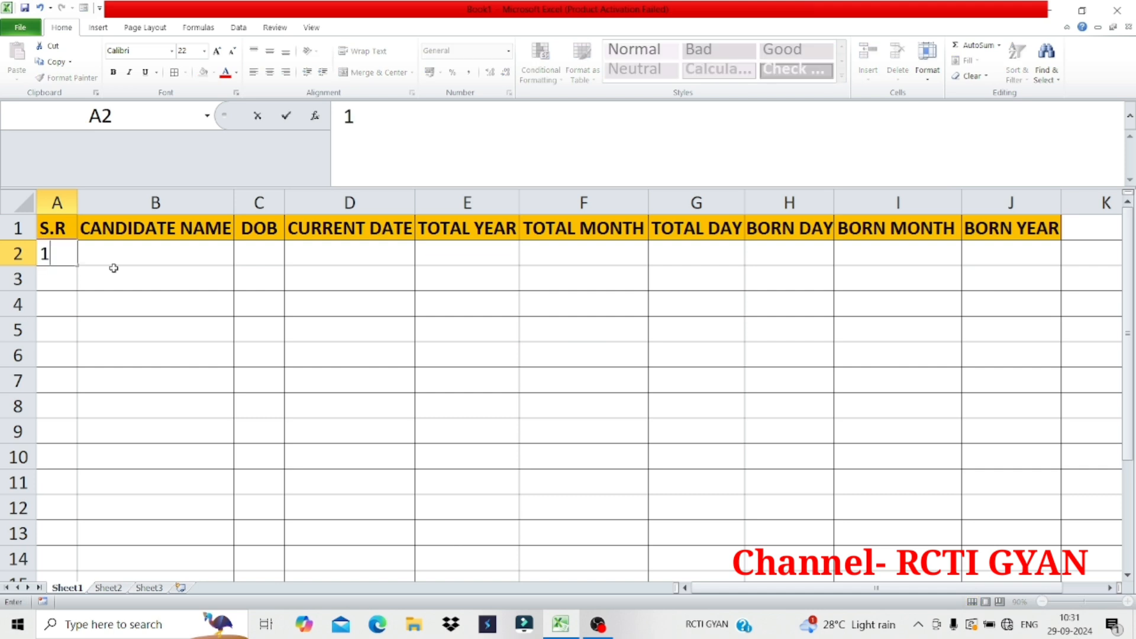
pyautogui.press('Return')
pyautogui.click(61, 253)
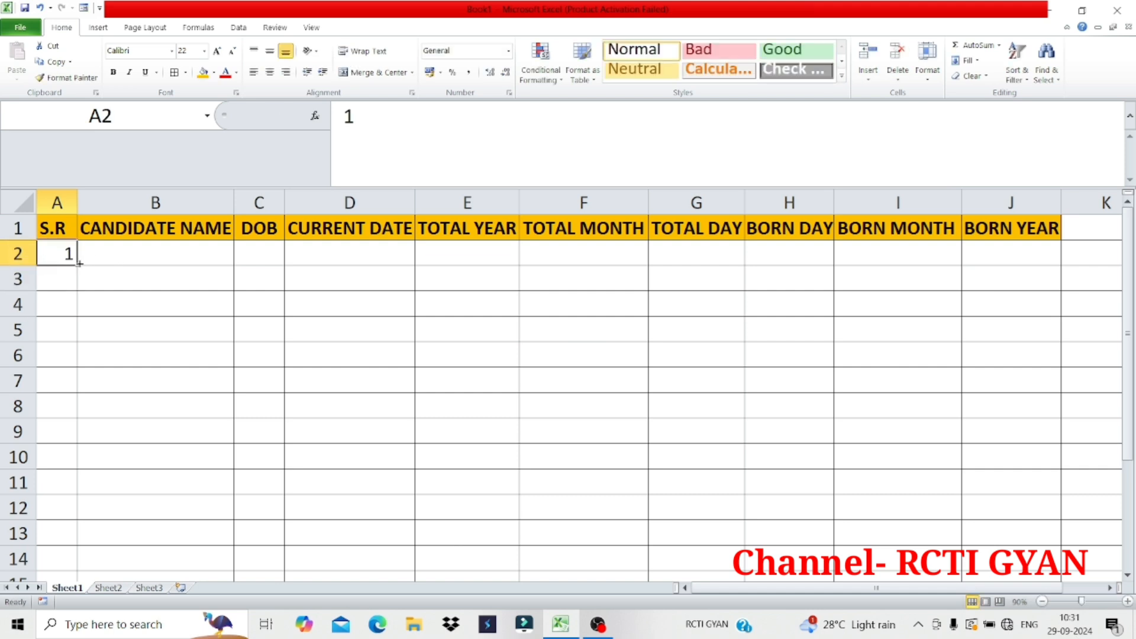
pyautogui.moveTo(74, 264); pyautogui.dragTo(101, 499)
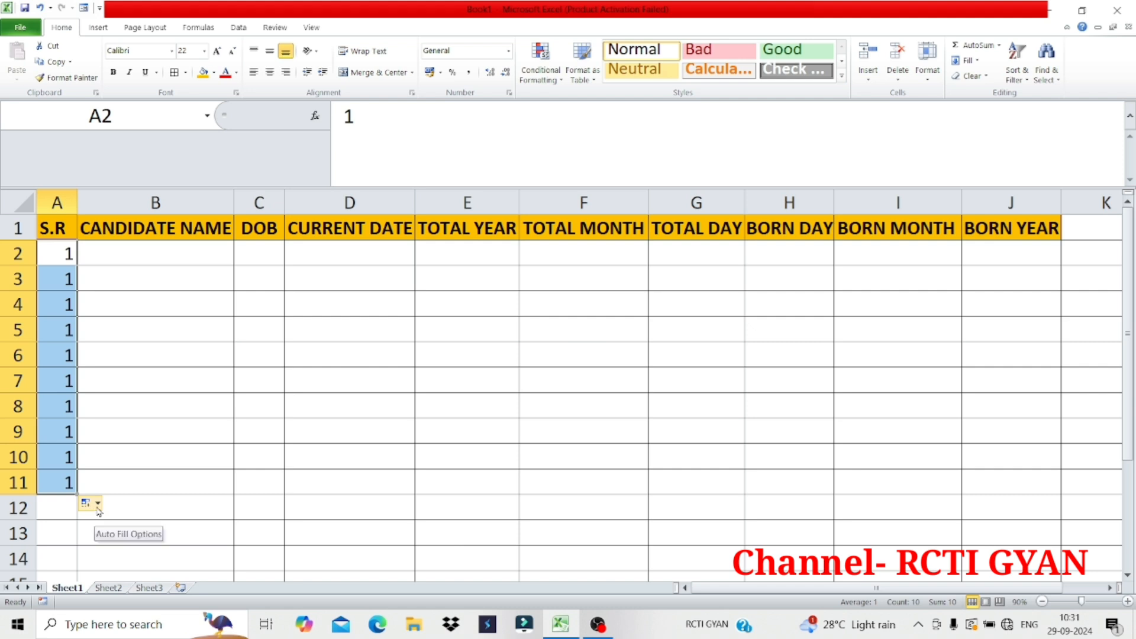
pyautogui.click(90, 503)
pyautogui.click(121, 536)
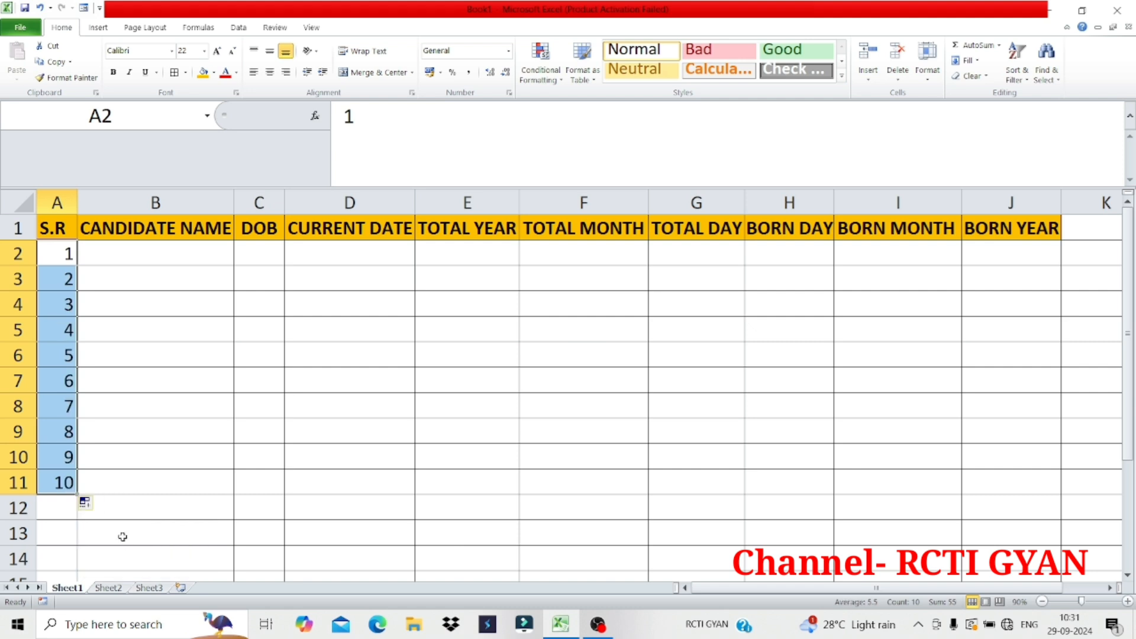
pyautogui.click(269, 71)
pyautogui.click(269, 51)
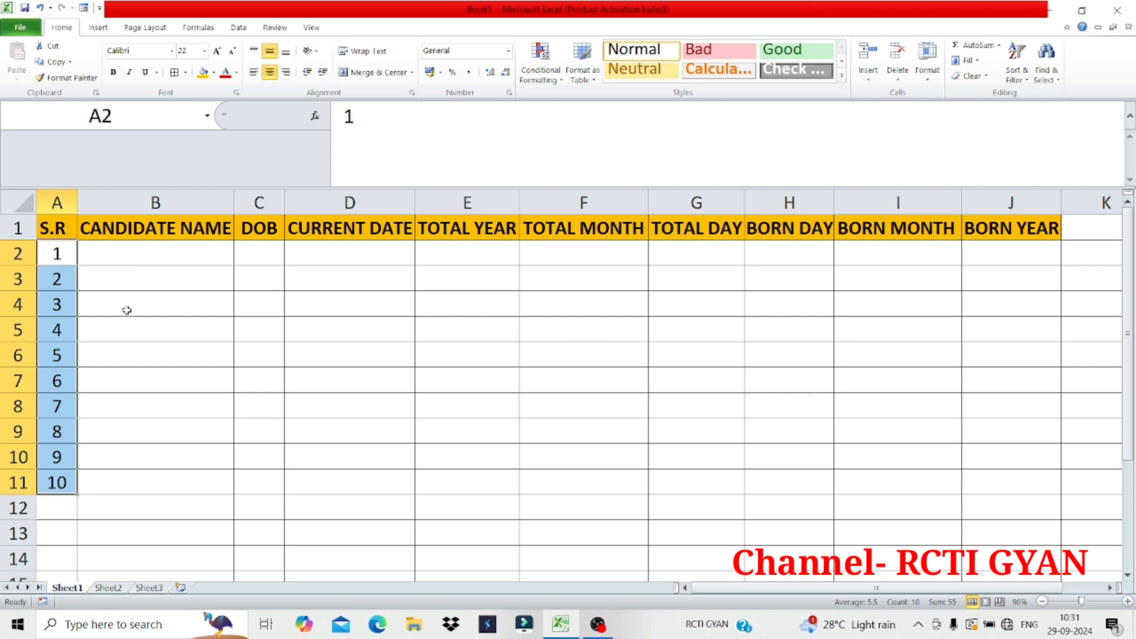
# Copy the ten candidate names from A1:A10 on Sheet2 into the CANDIDATE NAME column on Sheet1, starting at B2
pyautogui.click(118, 589)
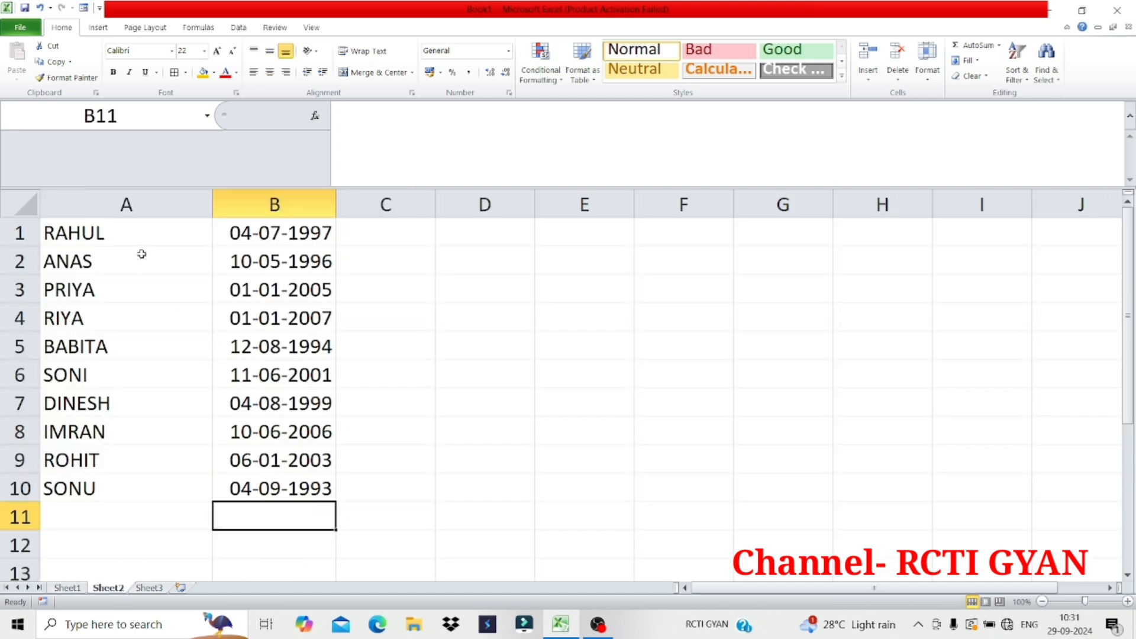
pyautogui.moveTo(132, 232); pyautogui.dragTo(148, 479)
pyautogui.hotkey('ctrl', 'c')
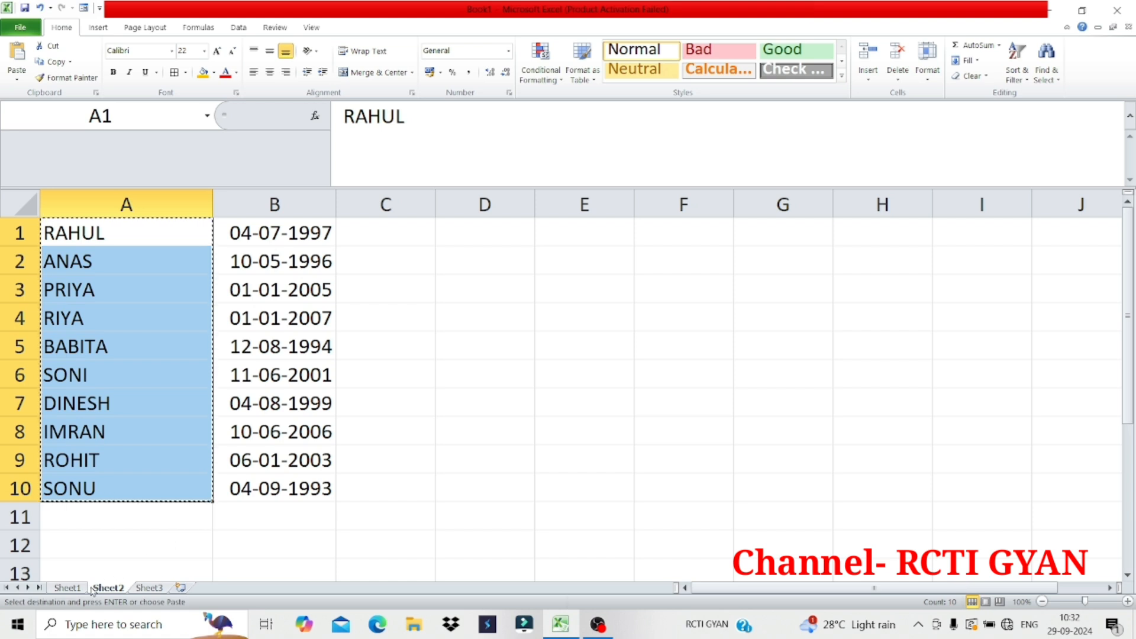
pyautogui.click(67, 587)
pyautogui.click(132, 254)
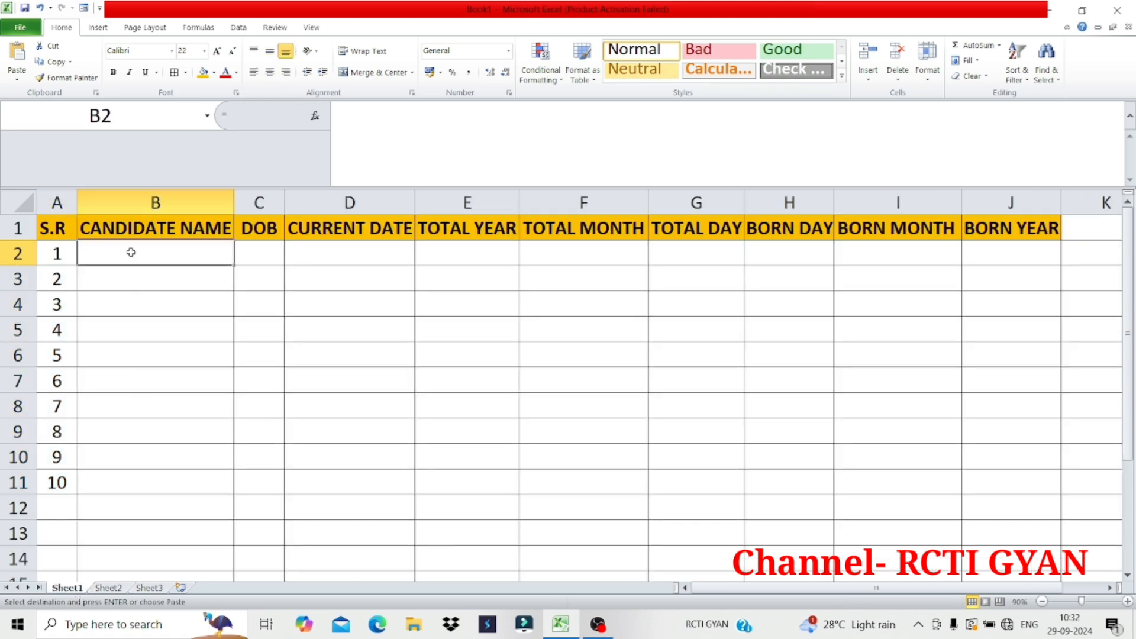
pyautogui.hotkey('ctrl', 'v')
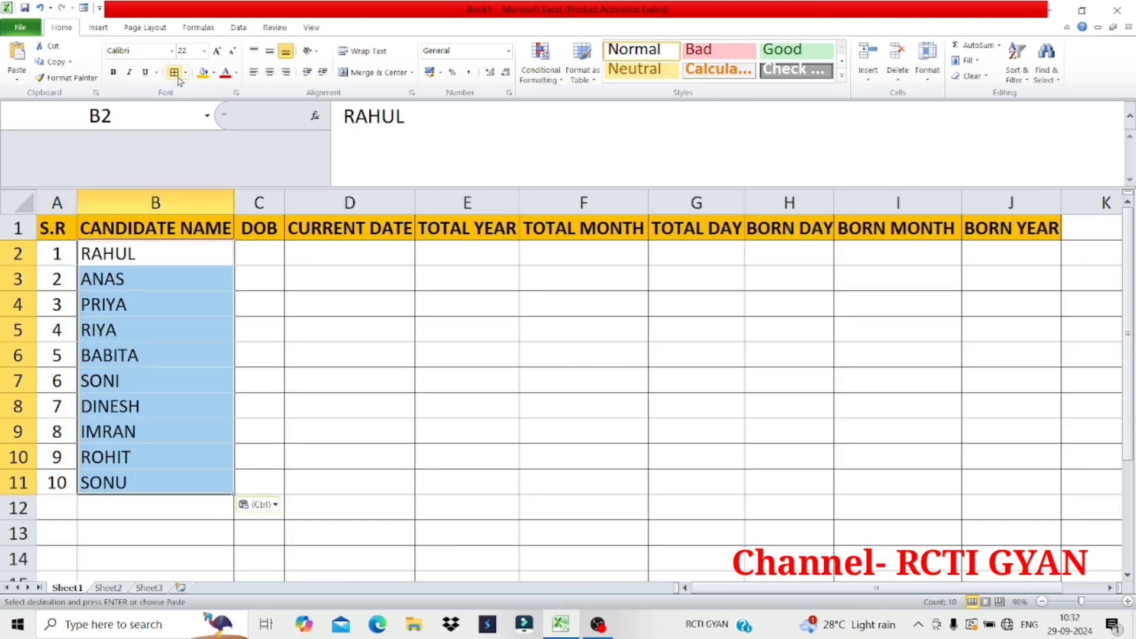
pyautogui.click(140, 52)
pyautogui.press('Escape')
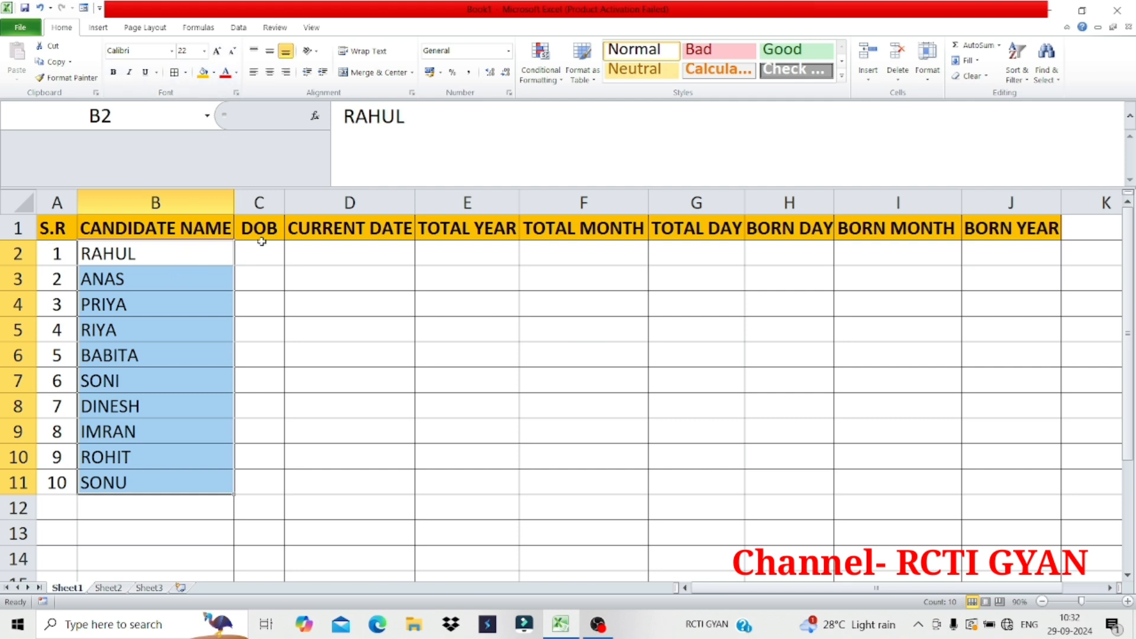
# Copy the birth dates from B1:B10 on Sheet2 into the DOB column from C2 on Sheet1 and autofit column C
pyautogui.click(108, 587)
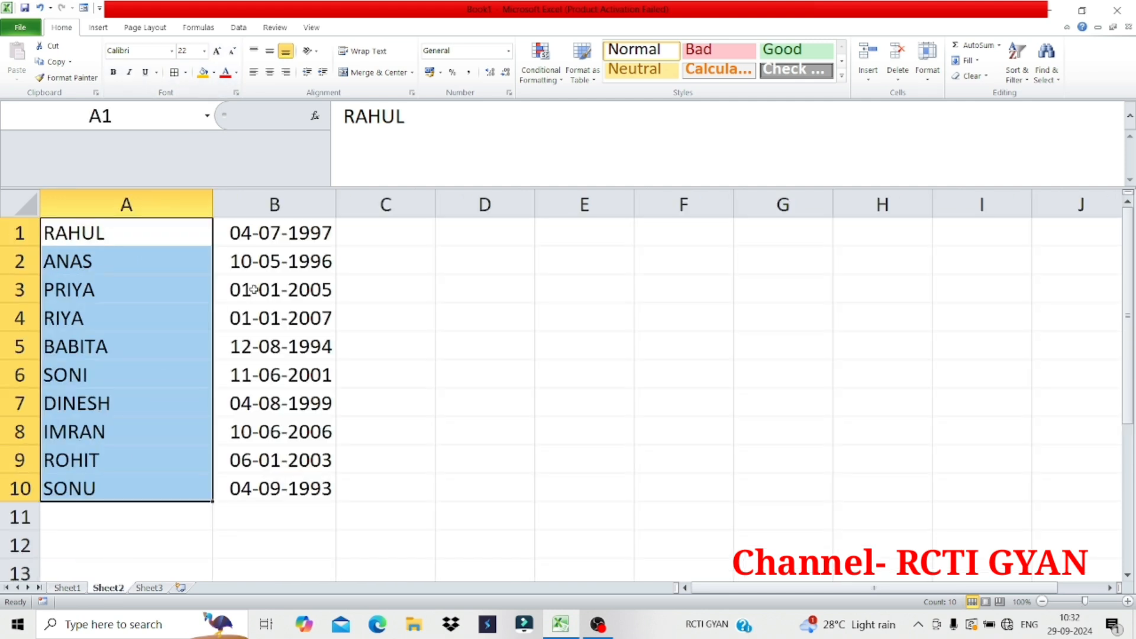
pyautogui.moveTo(277, 232); pyautogui.dragTo(282, 480)
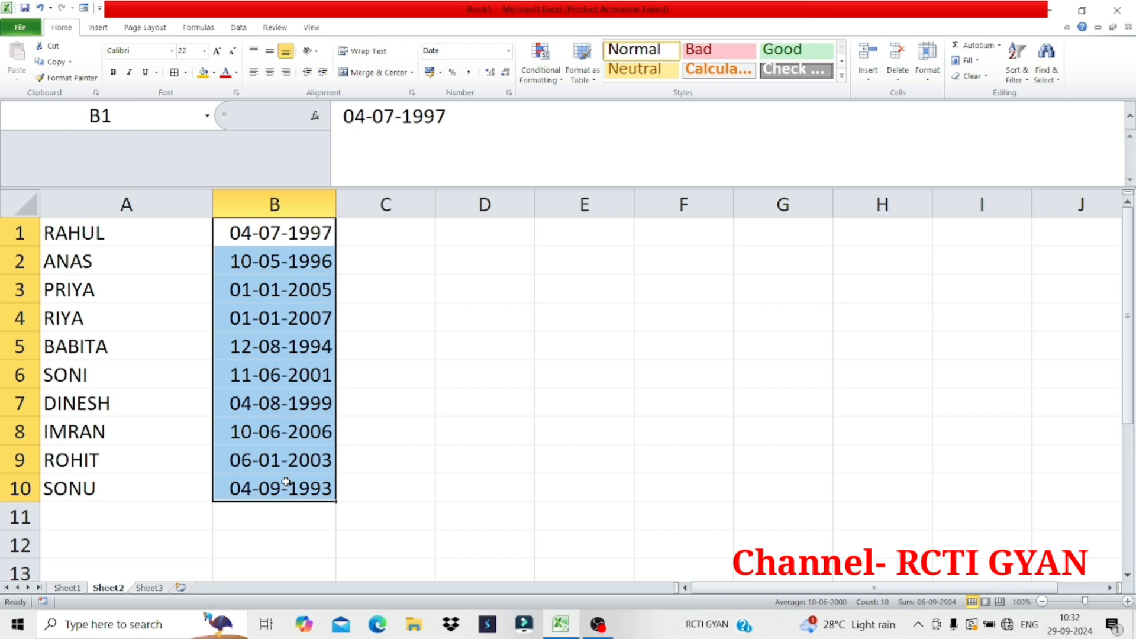
pyautogui.hotkey('ctrl', 'c')
pyautogui.click(81, 590)
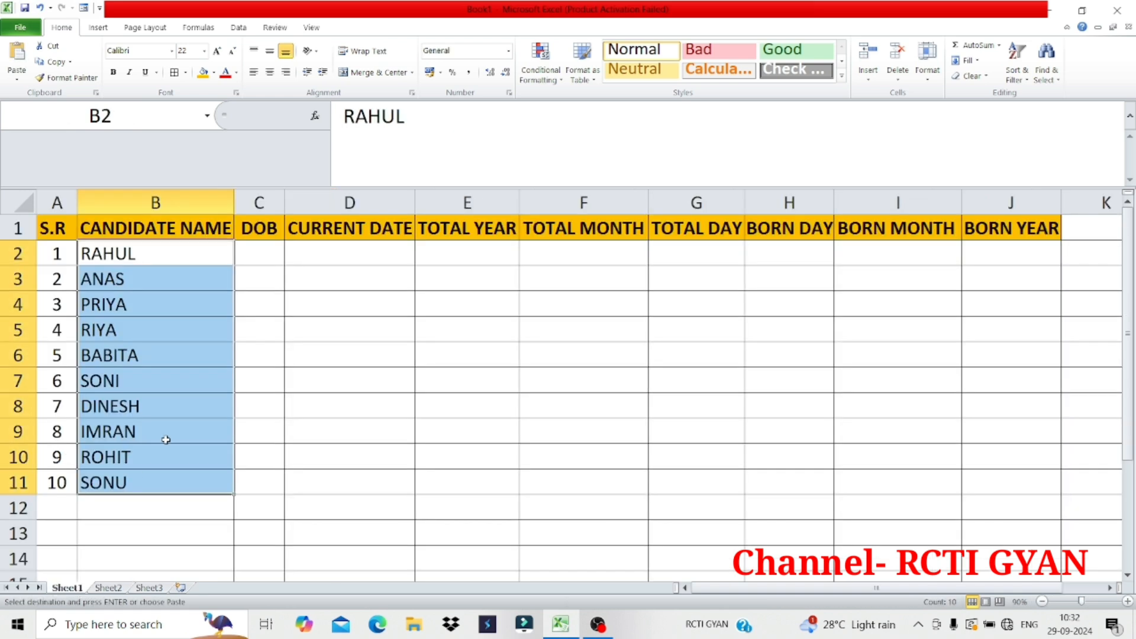
pyautogui.click(258, 253)
pyautogui.hotkey('ctrl', 'v')
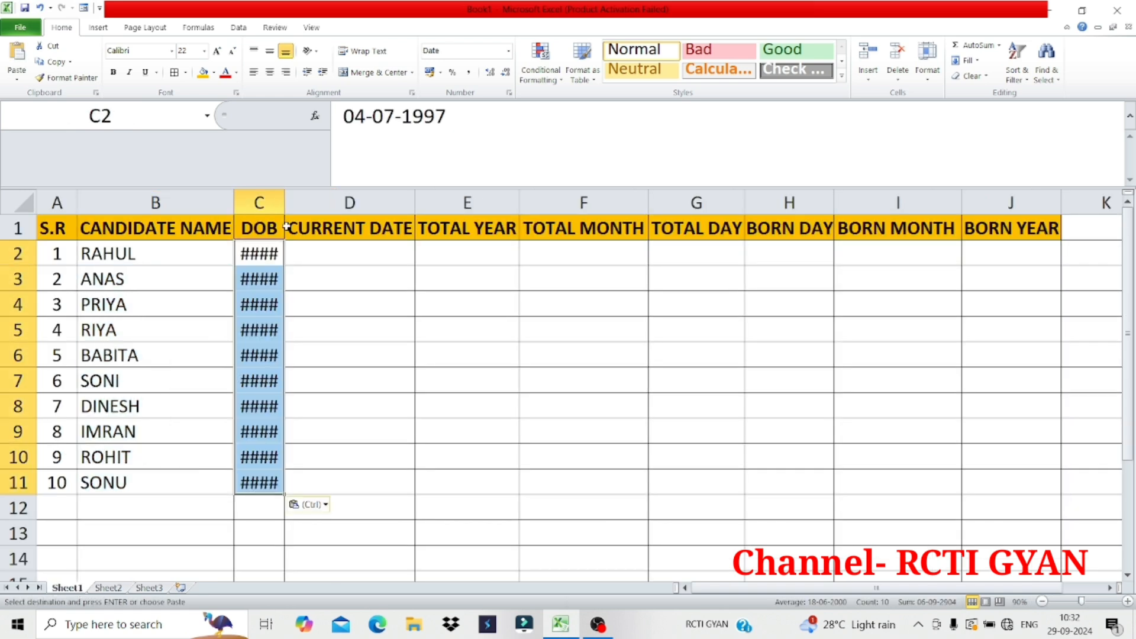
pyautogui.doubleClick(284, 202)
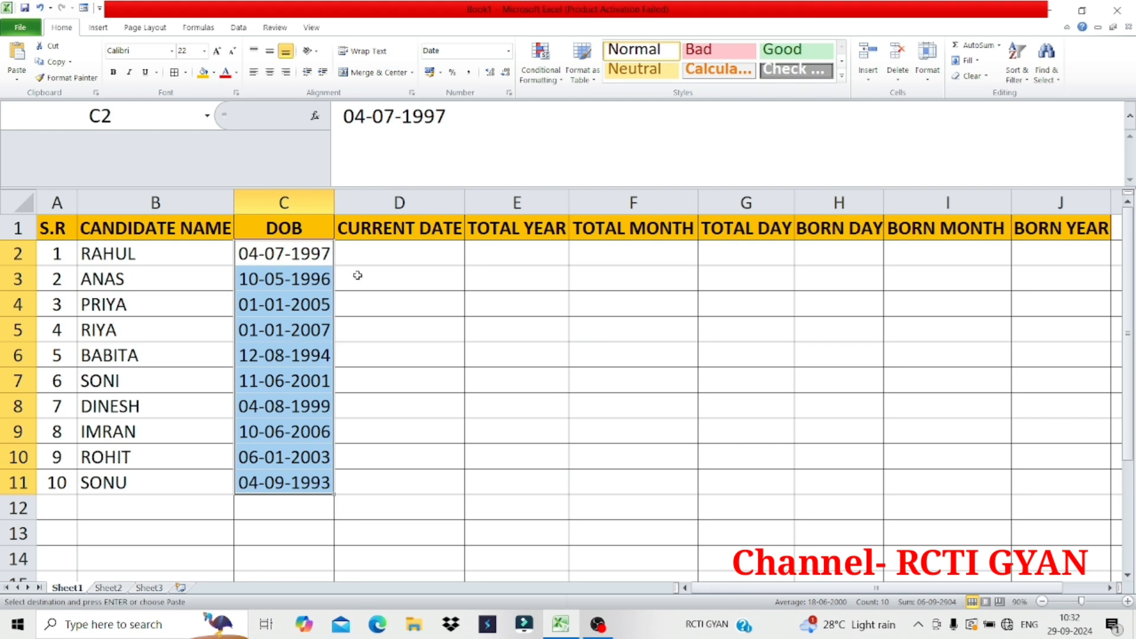
# Enter 10/09/2024 manually as the current date in D2
pyautogui.click(381, 254)
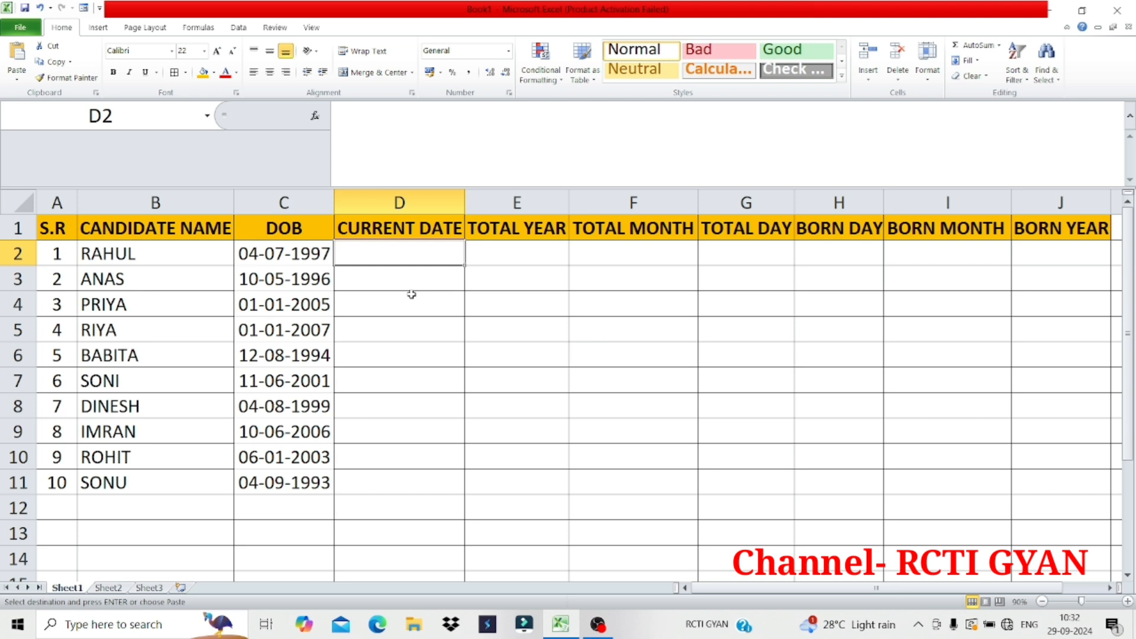
pyautogui.write('10')
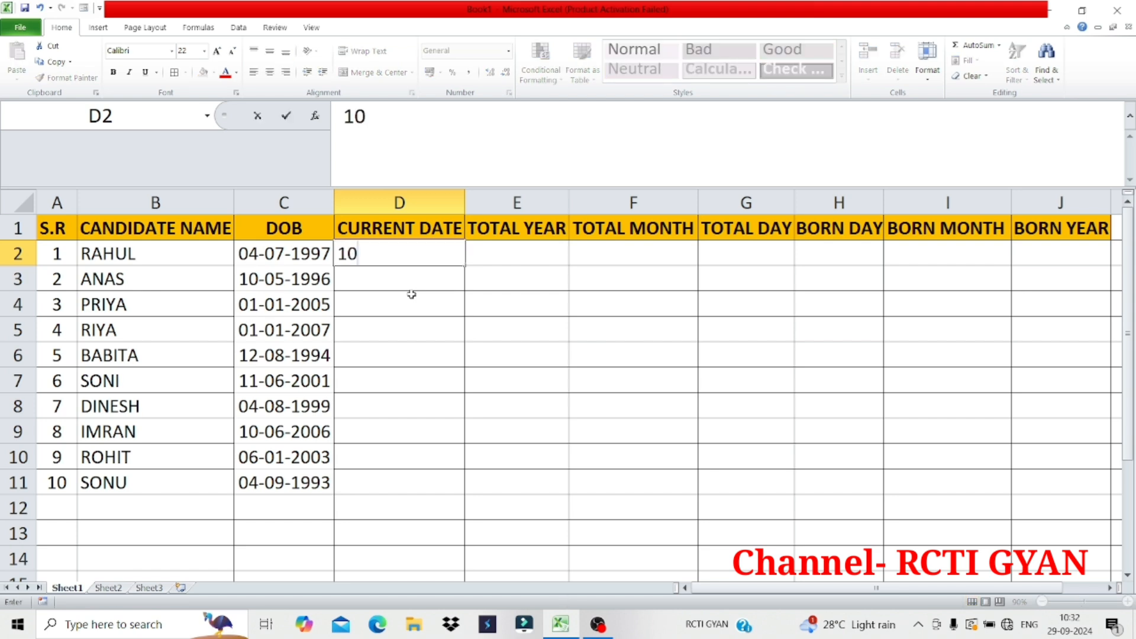
pyautogui.write('/09/')
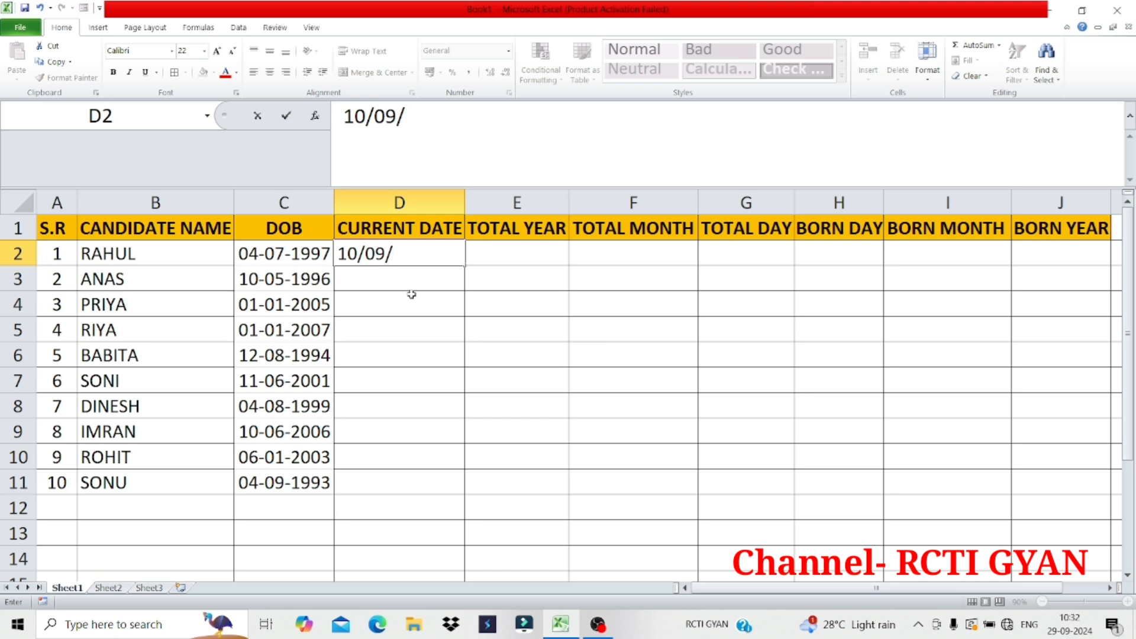
pyautogui.write('2024')
pyautogui.press('Return')
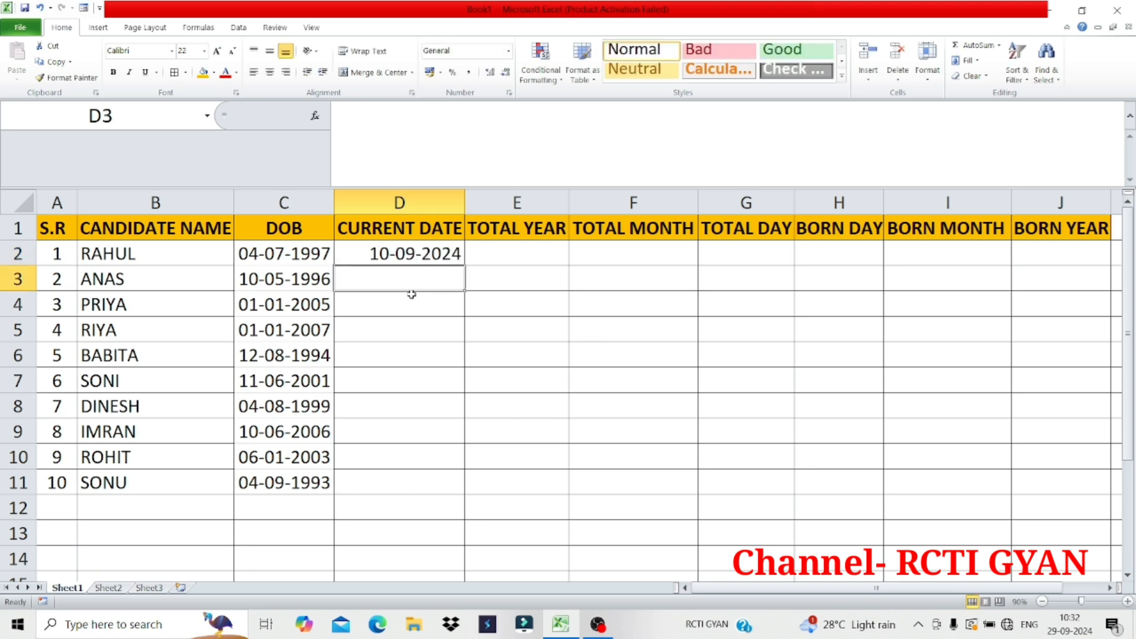
# Replace the date in D2 with today's date, 29-09-2024, inserted as a static value
pyautogui.click(424, 255)
pyautogui.press('Delete')
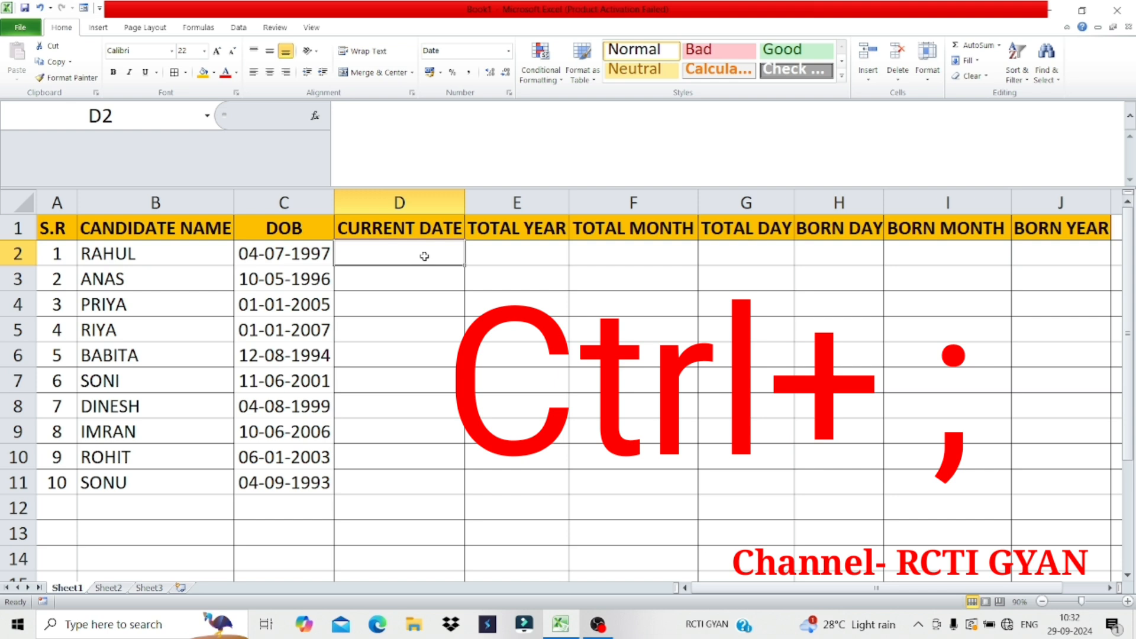
pyautogui.hotkey('ctrl', ';')
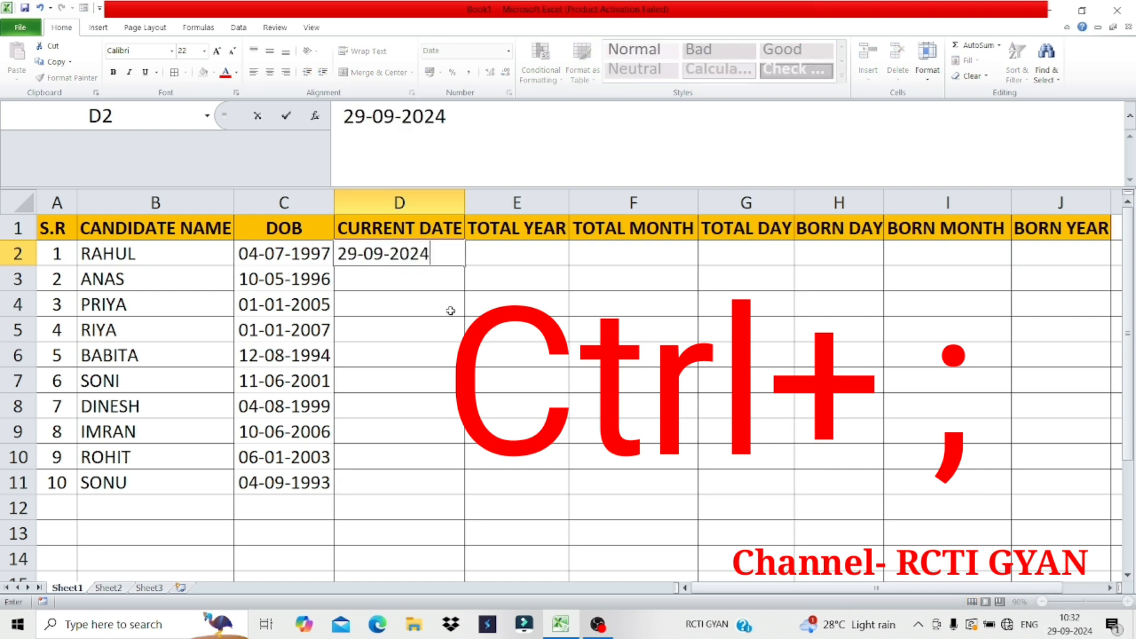
pyautogui.press('Return')
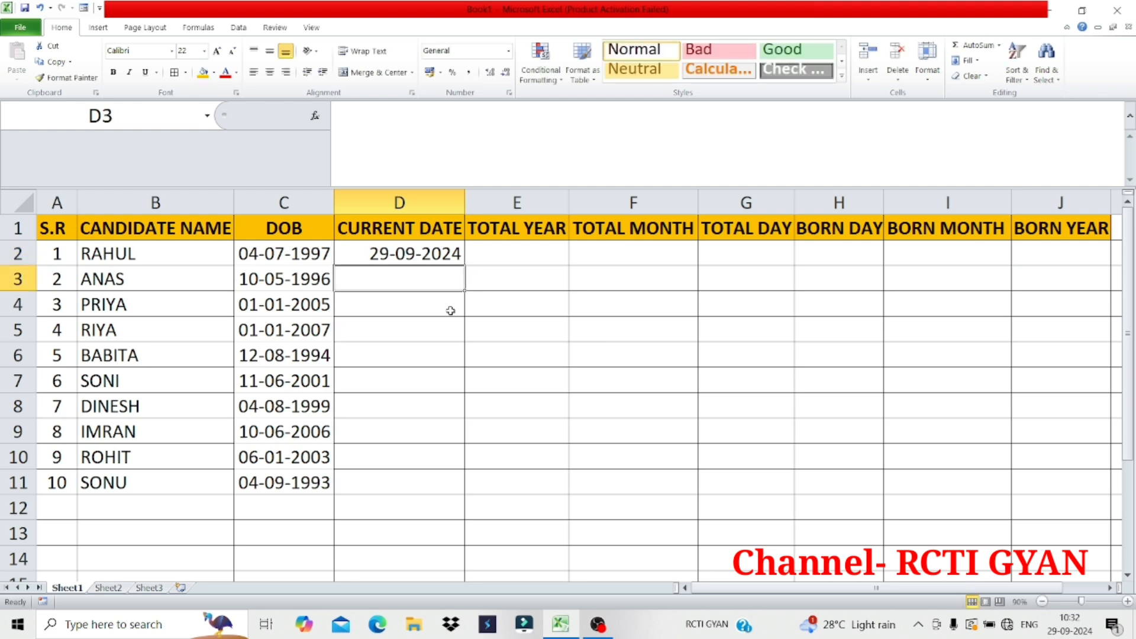
# Preview the 14-3-01 date format for D2 and browse the other available date types without applying one
pyautogui.click(396, 254)
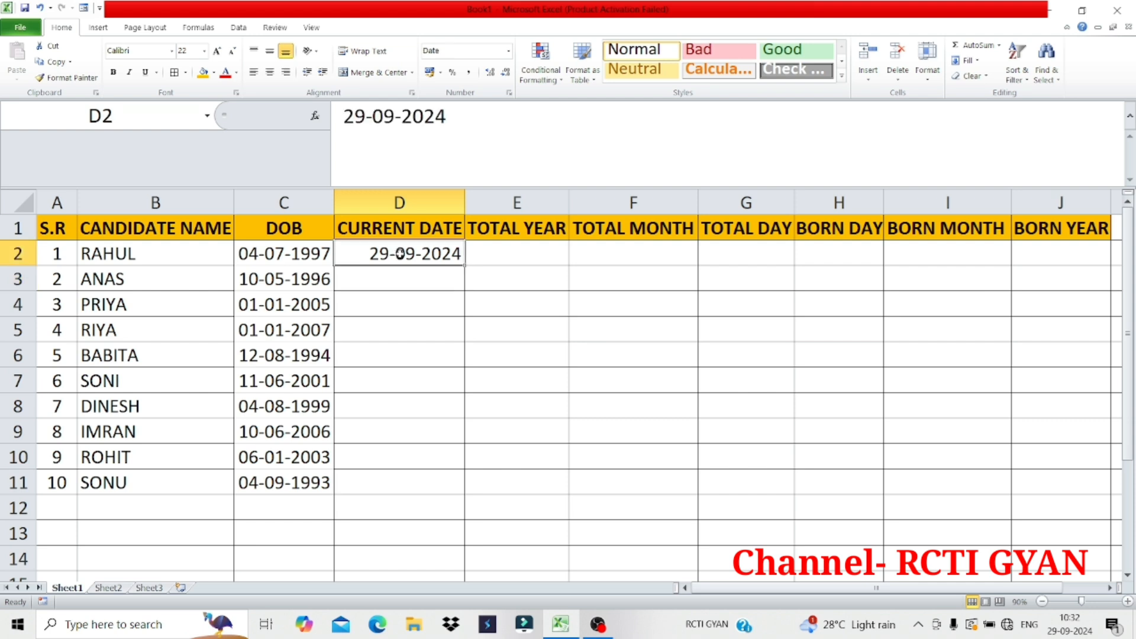
pyautogui.click(508, 52)
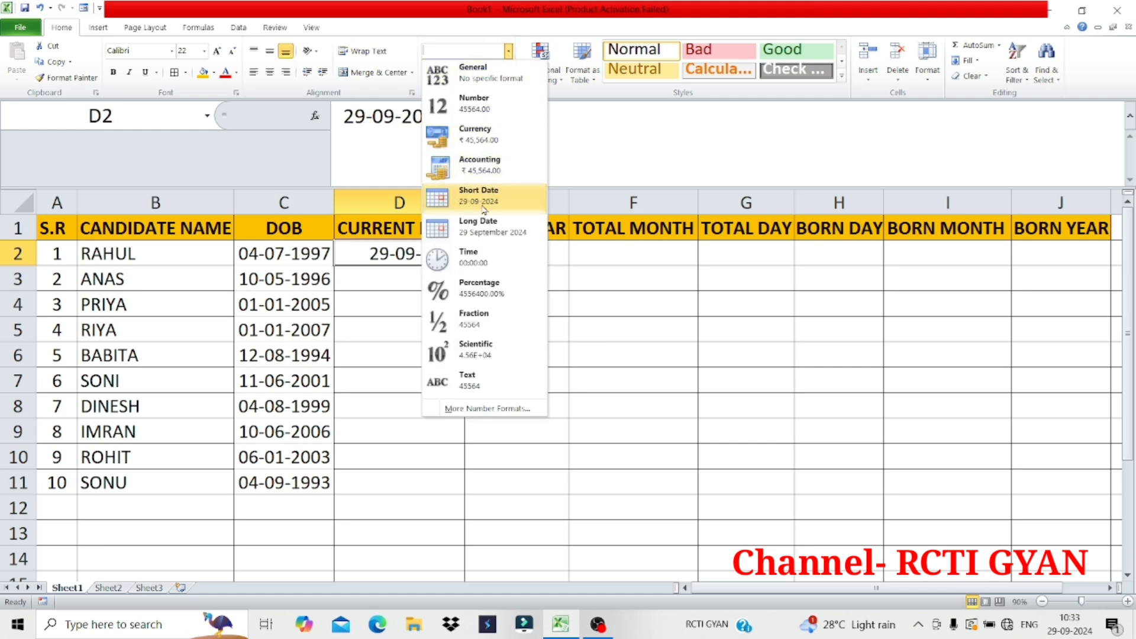
pyautogui.click(475, 409)
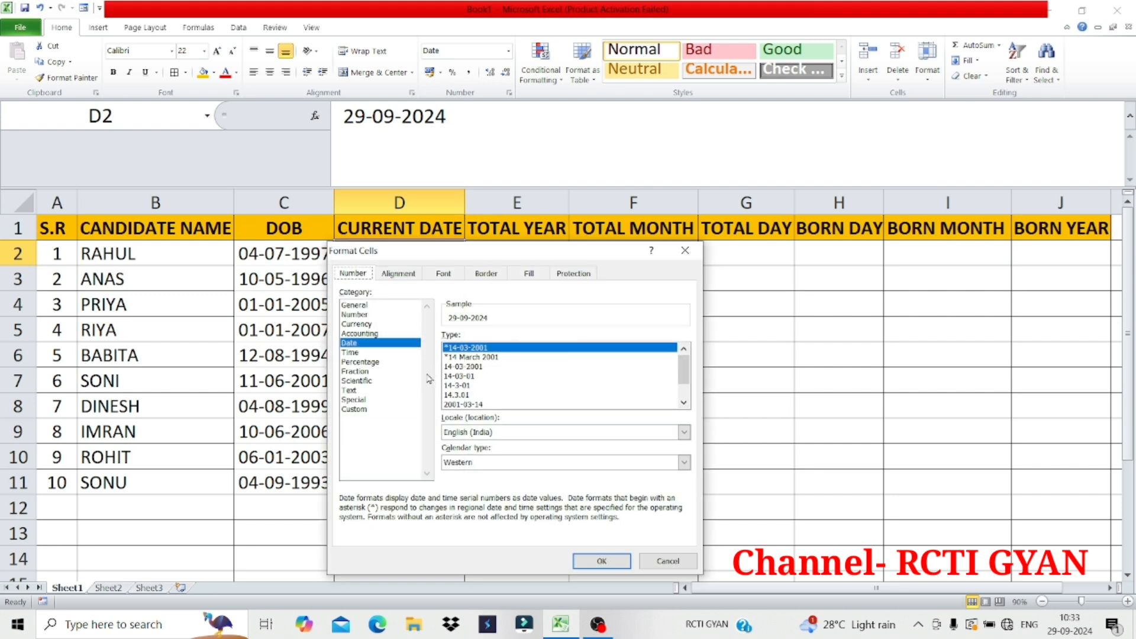
pyautogui.click(457, 368)
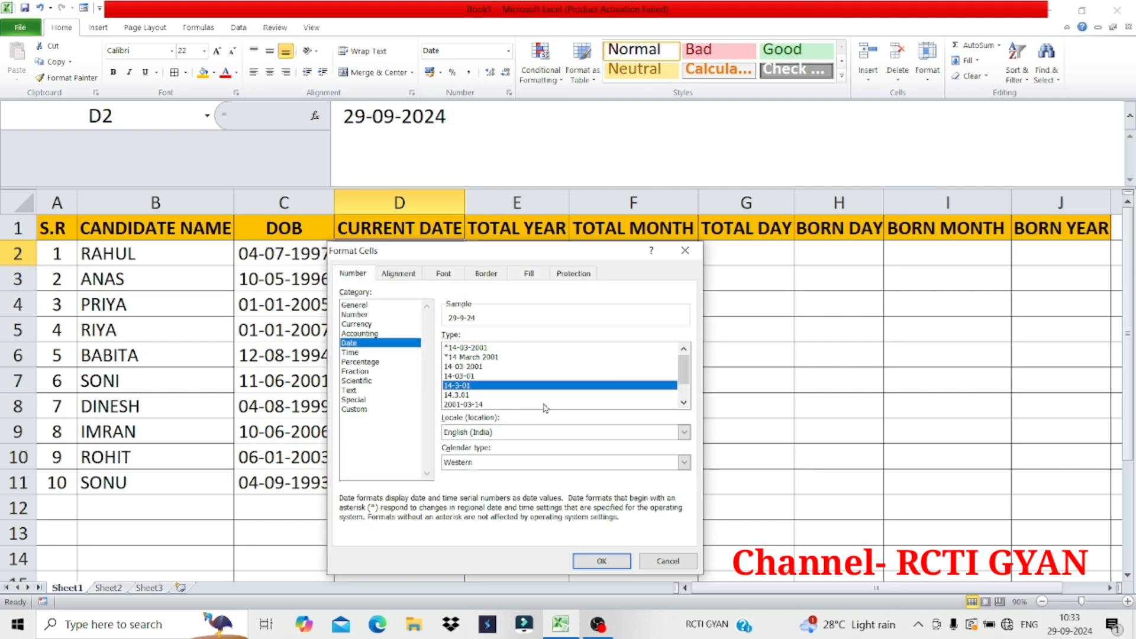
pyautogui.click(463, 385)
pyautogui.click(685, 405)
pyautogui.click(684, 405)
pyautogui.click(684, 404)
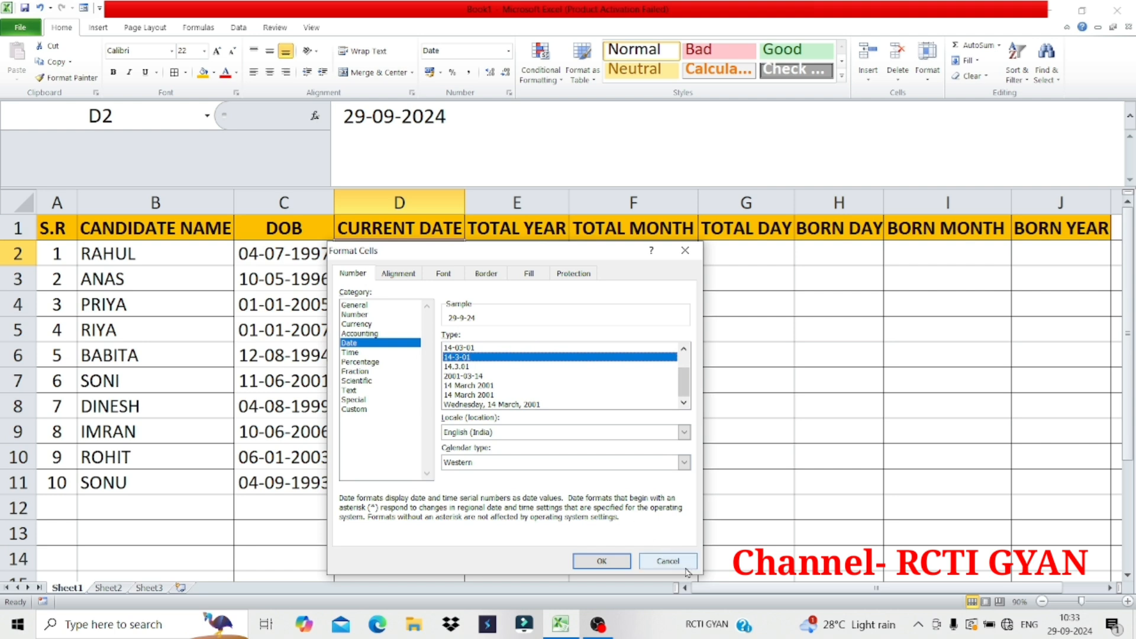
pyautogui.click(668, 561)
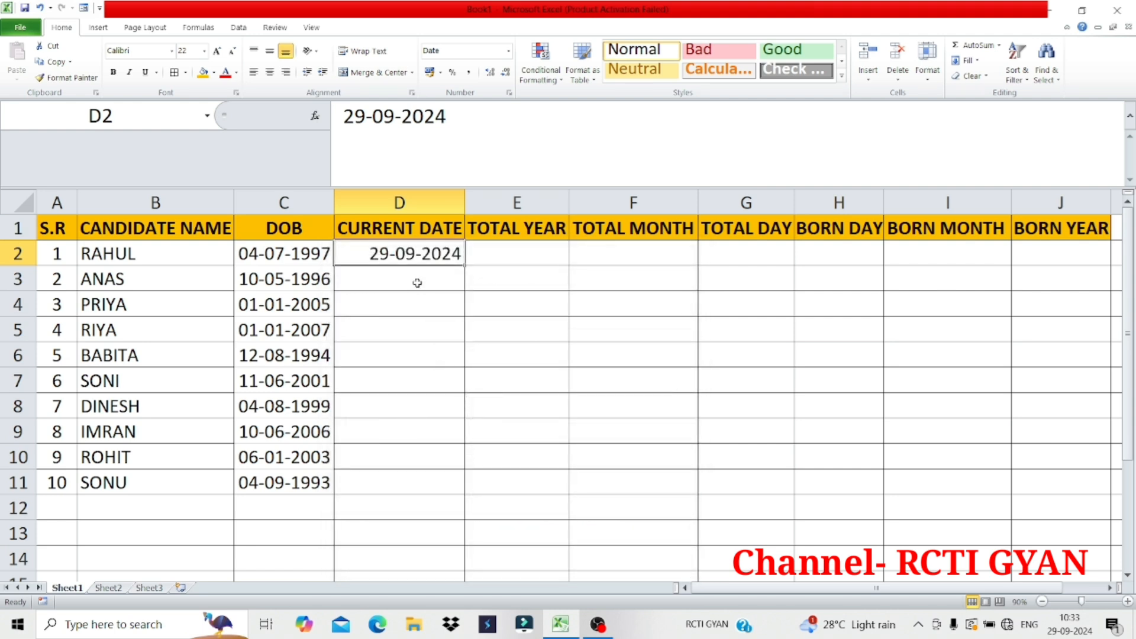
# Fill the remaining current date cells D3 through D11 with today's date, 29-09-2024, as static values
pyautogui.click(413, 278)
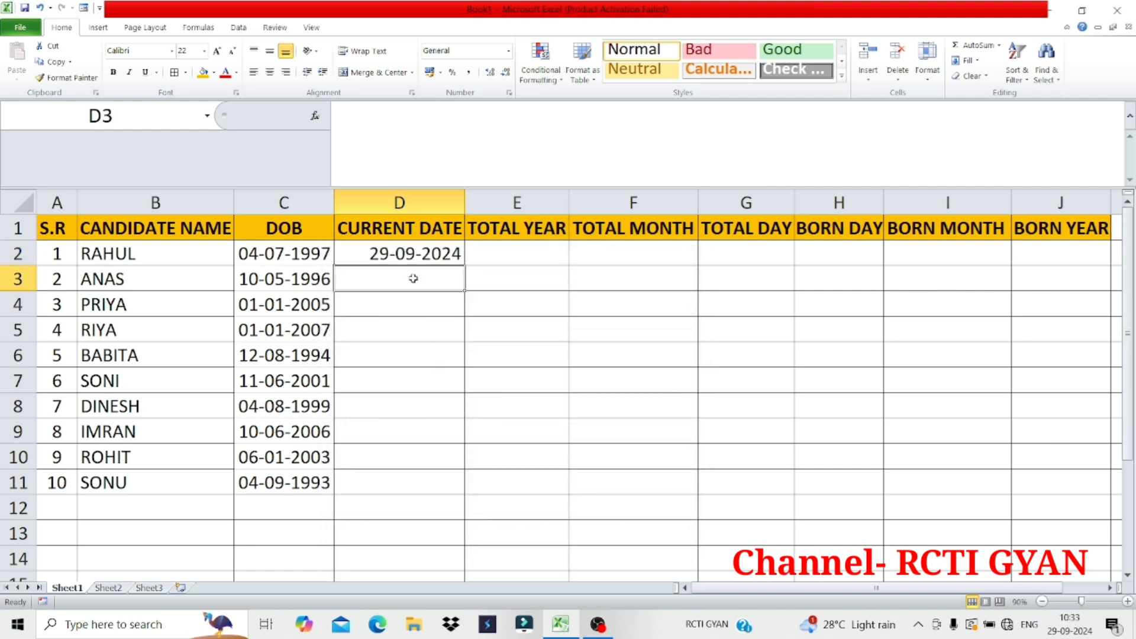
pyautogui.hotkey('ctrl', ';')
pyautogui.press('Return')
pyautogui.hotkey('ctrl', ';')
pyautogui.press('Return')
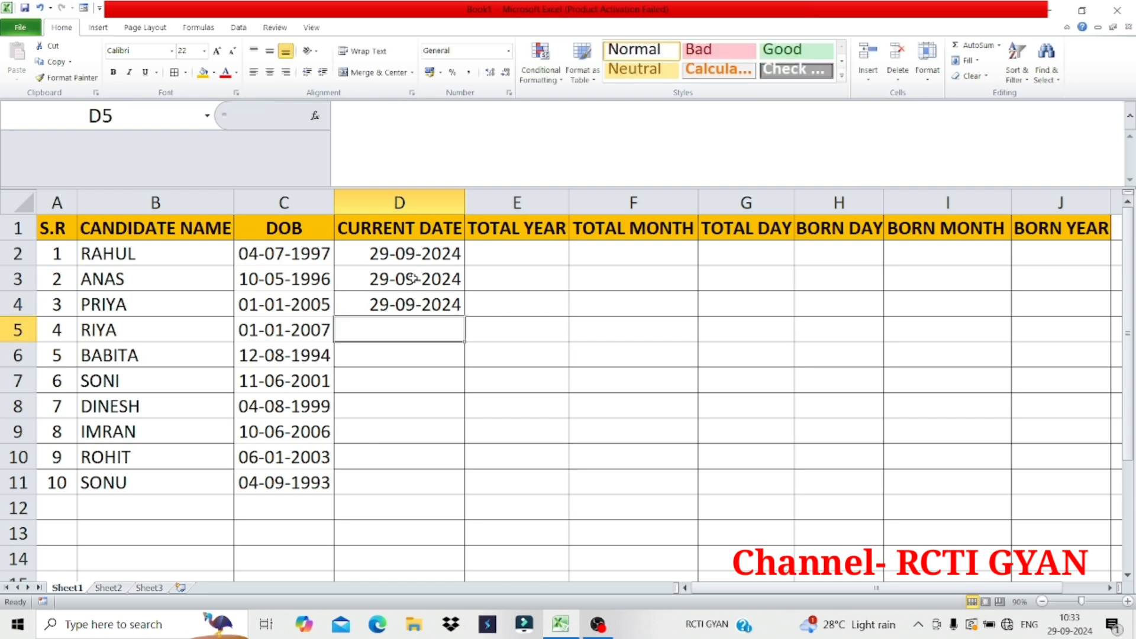
pyautogui.hotkey('ctrl', ';')
pyautogui.press('Return')
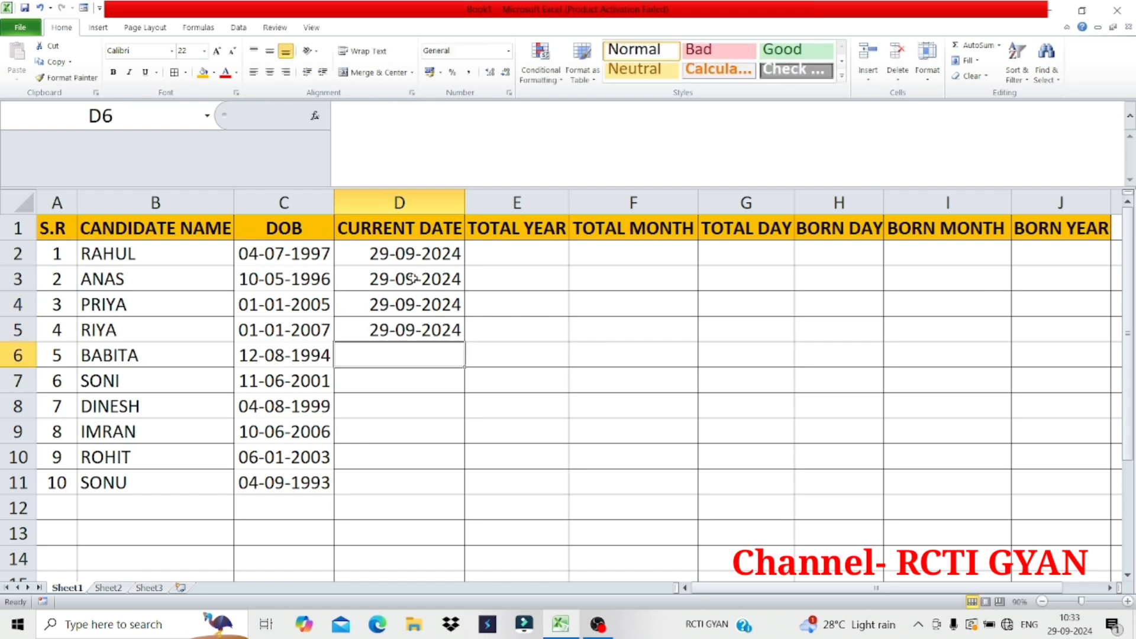
pyautogui.hotkey('ctrl', ';')
pyautogui.press('Return')
pyautogui.hotkey('ctrl', ';')
pyautogui.press('Return')
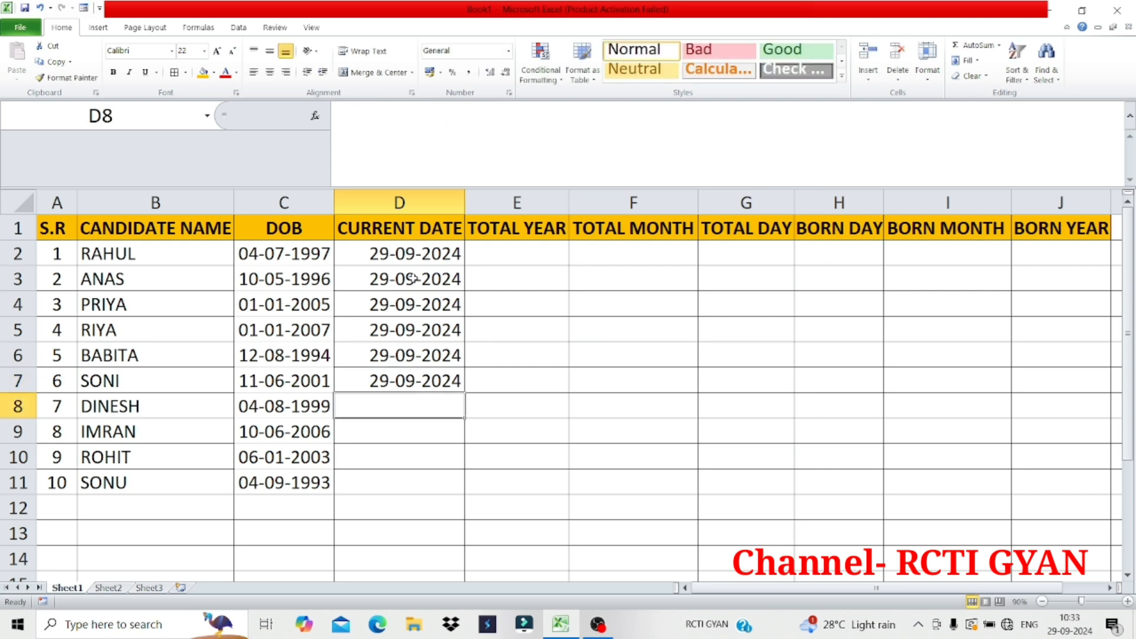
pyautogui.write(';')
pyautogui.hotkey('ctrl', ';')
pyautogui.press('Return')
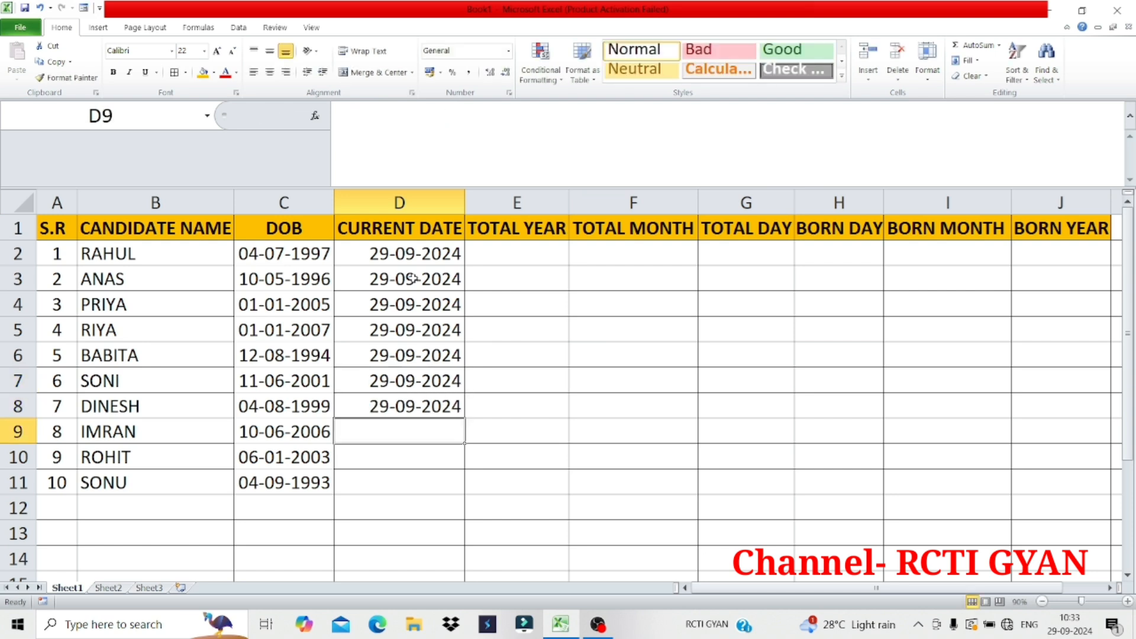
pyautogui.hotkey('ctrl', ';')
pyautogui.press('Return')
pyautogui.hotkey('ctrl', ';')
pyautogui.press('Return')
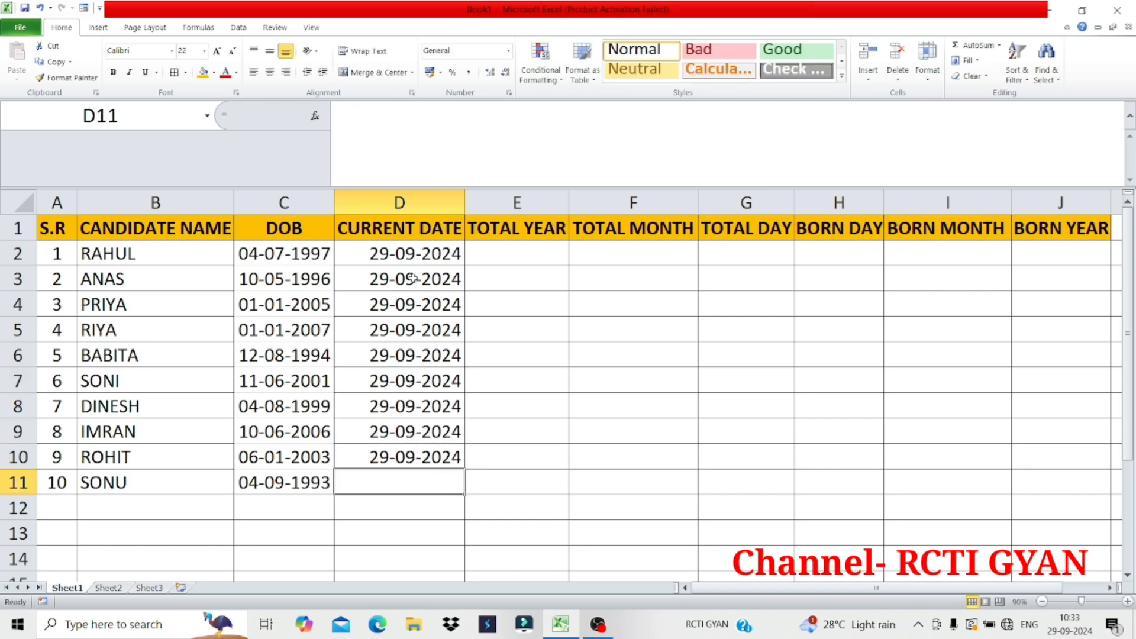
pyautogui.hotkey('ctrl', ';')
pyautogui.press('Return')
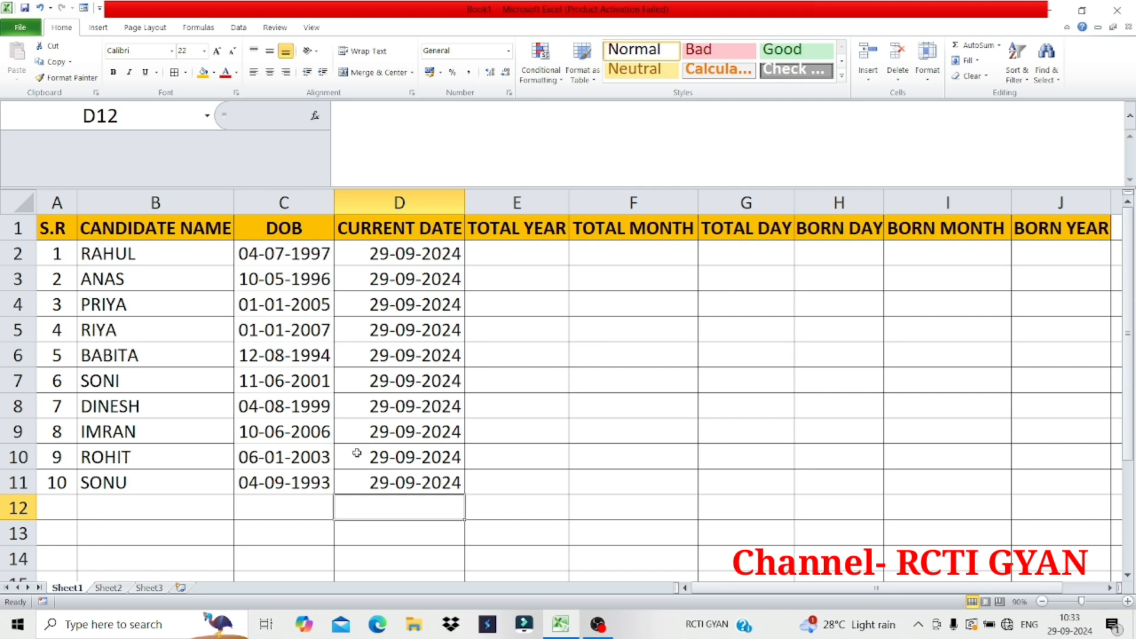
# Insert the current time, 10:33, as a static value in D13 and delete it again
pyautogui.click(388, 539)
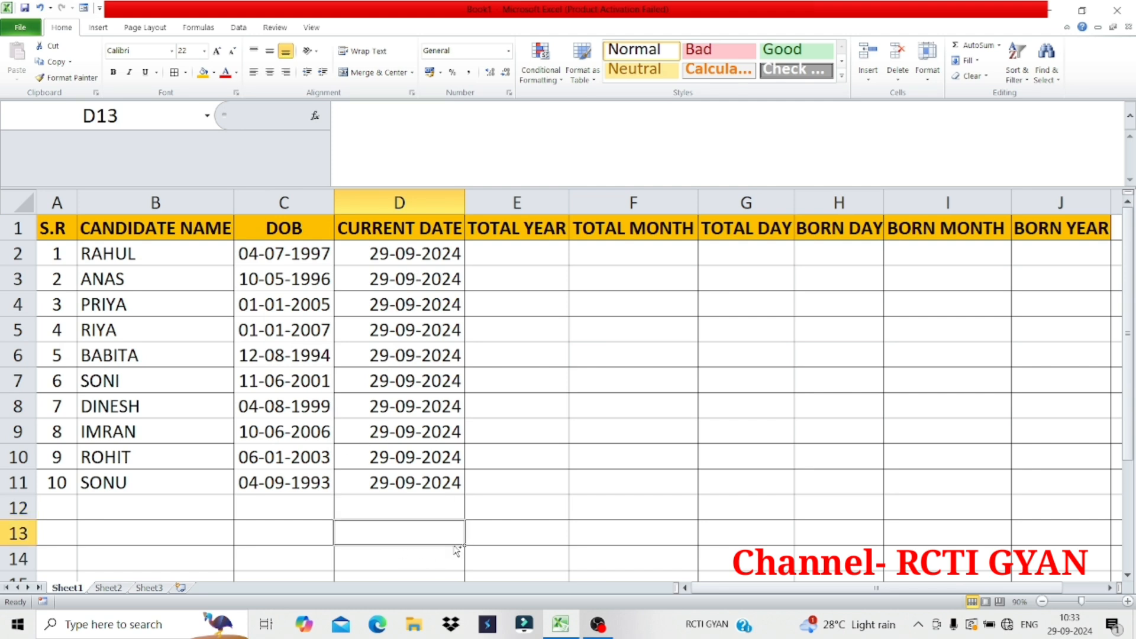
pyautogui.hotkey('ctrl', 'shift', ';')
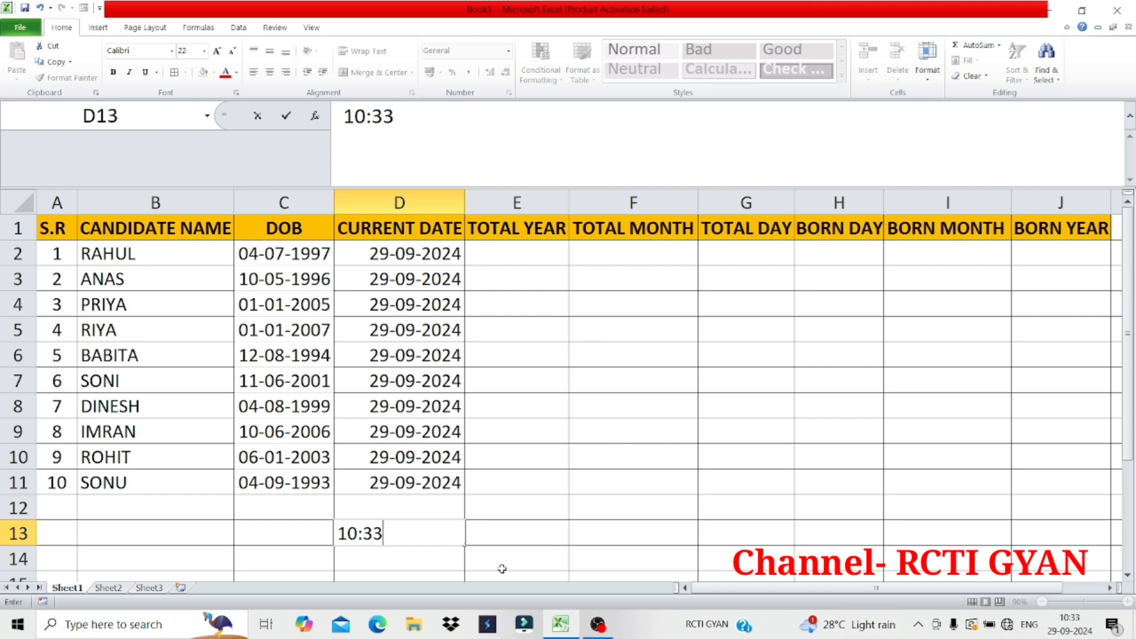
pyautogui.click(502, 568)
pyautogui.click(422, 533)
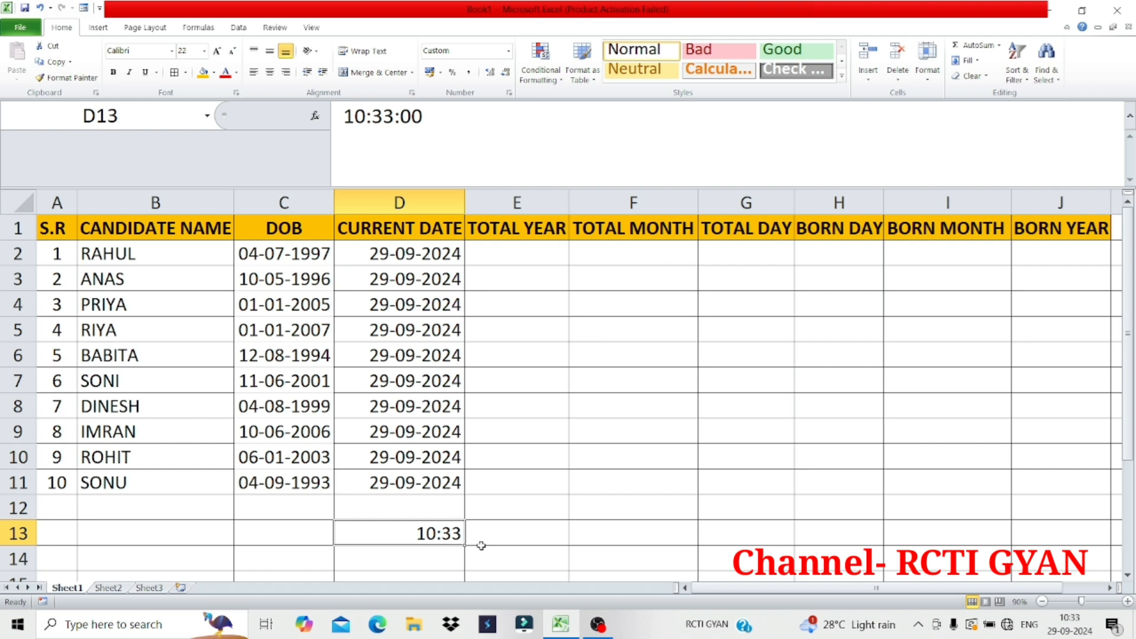
pyautogui.press('Delete')
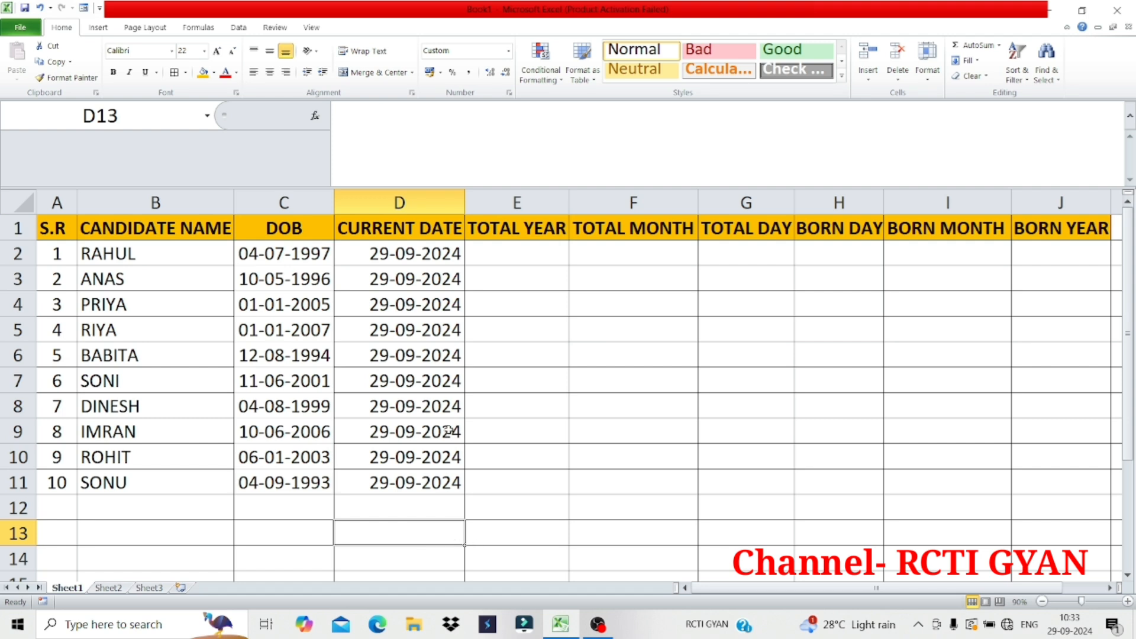
# Apply all borders to the birth dates in C2:C11
pyautogui.moveTo(295, 251); pyautogui.dragTo(304, 484)
pyautogui.click(185, 72)
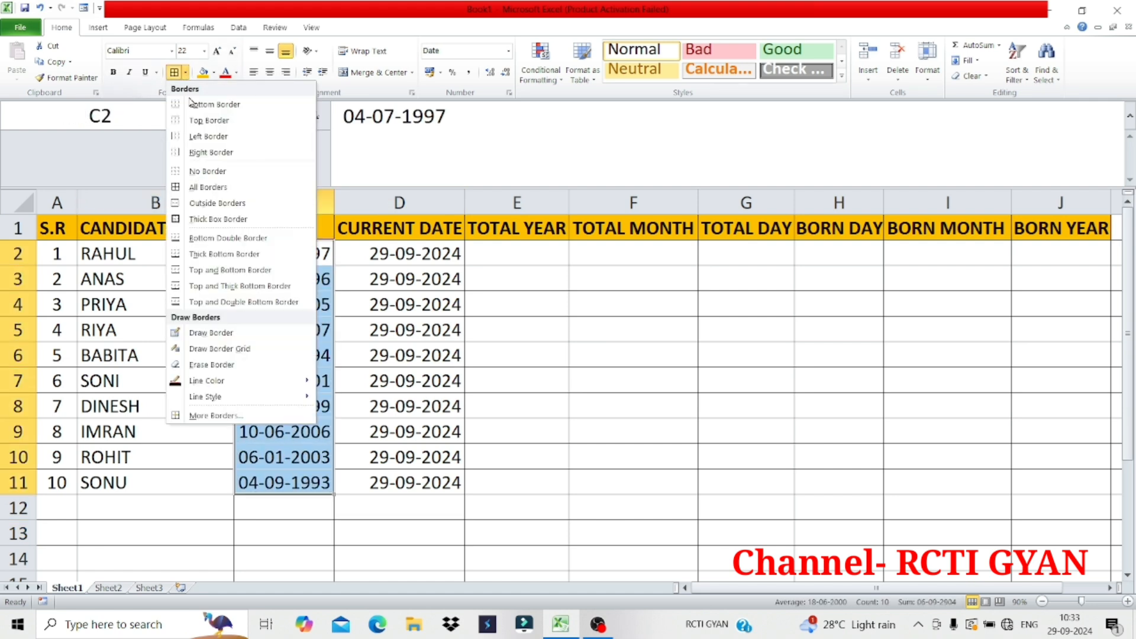
pyautogui.click(211, 188)
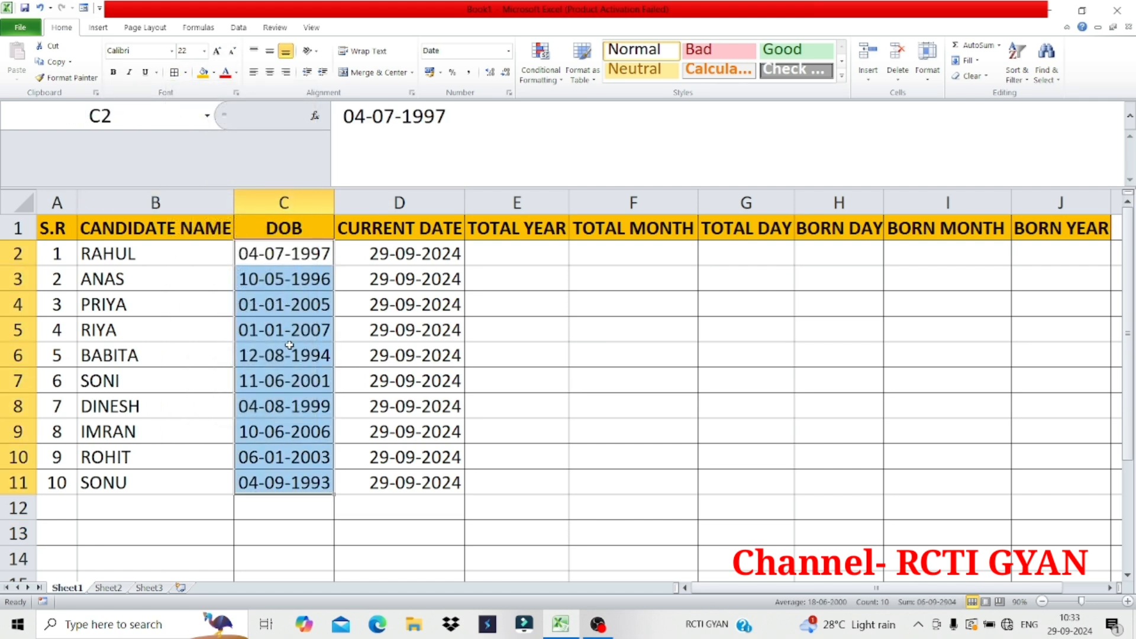
pyautogui.moveTo(408, 260); pyautogui.dragTo(268, 473)
pyautogui.click(214, 72)
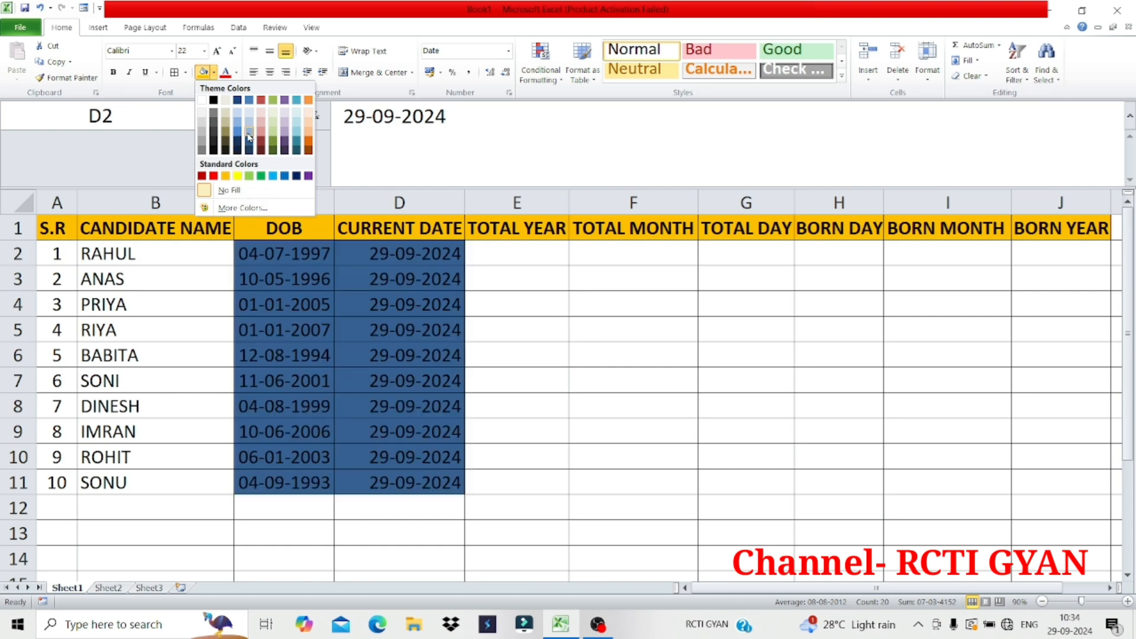
pyautogui.click(519, 350)
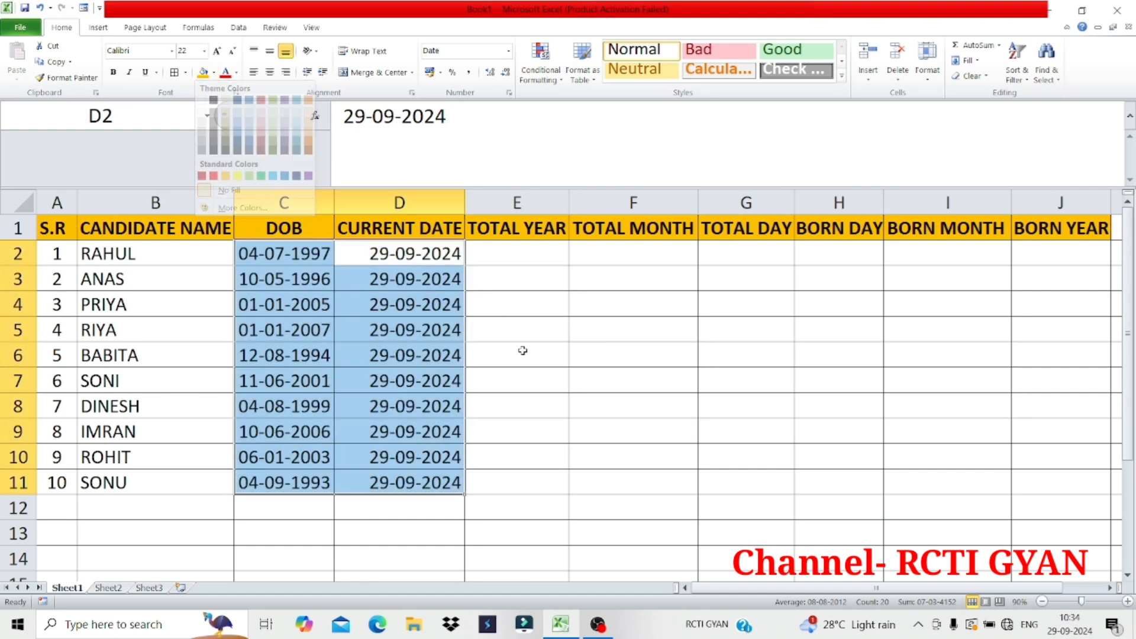
pyautogui.click(519, 294)
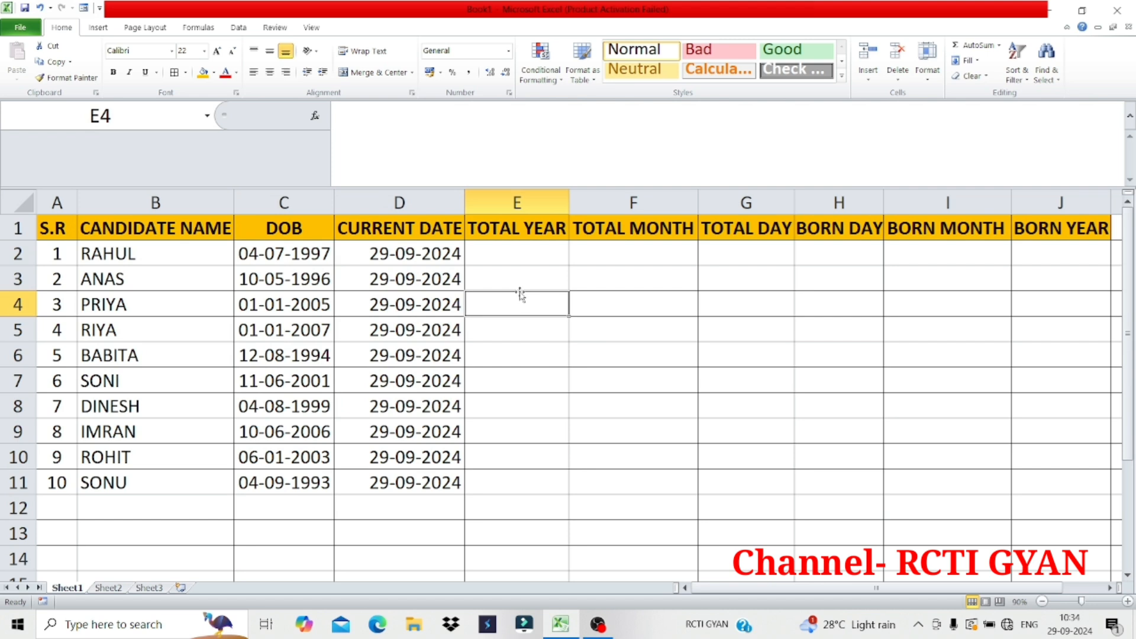
# Calculate the first candidate's completed years in E2 with the formula =DATEDIF(C2,D2,"Y")
pyautogui.click(518, 255)
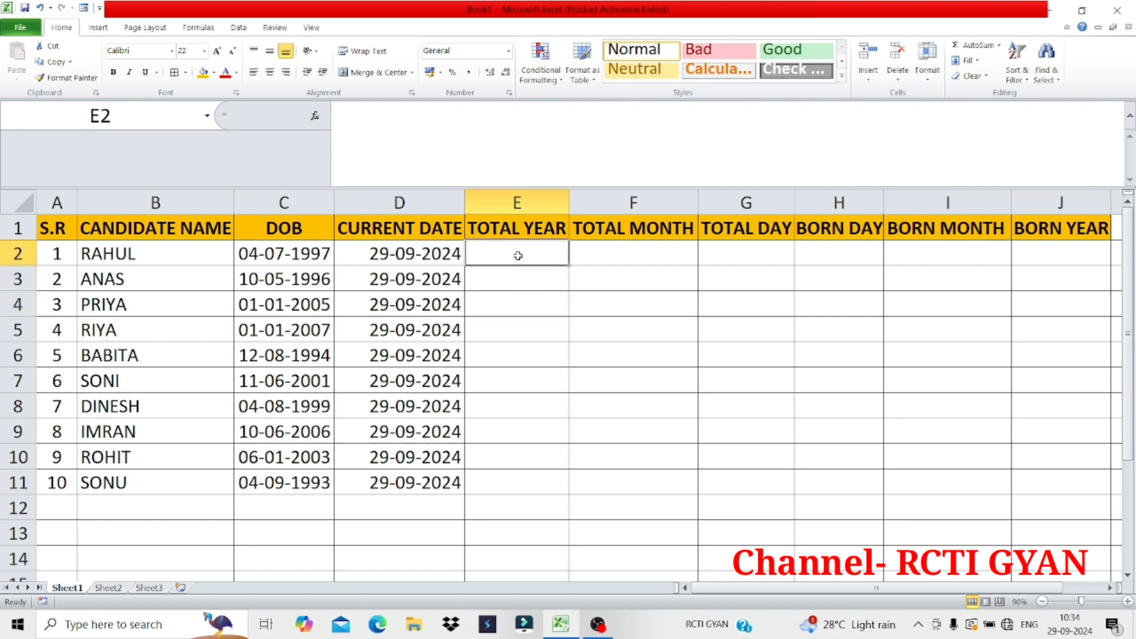
pyautogui.write('=')
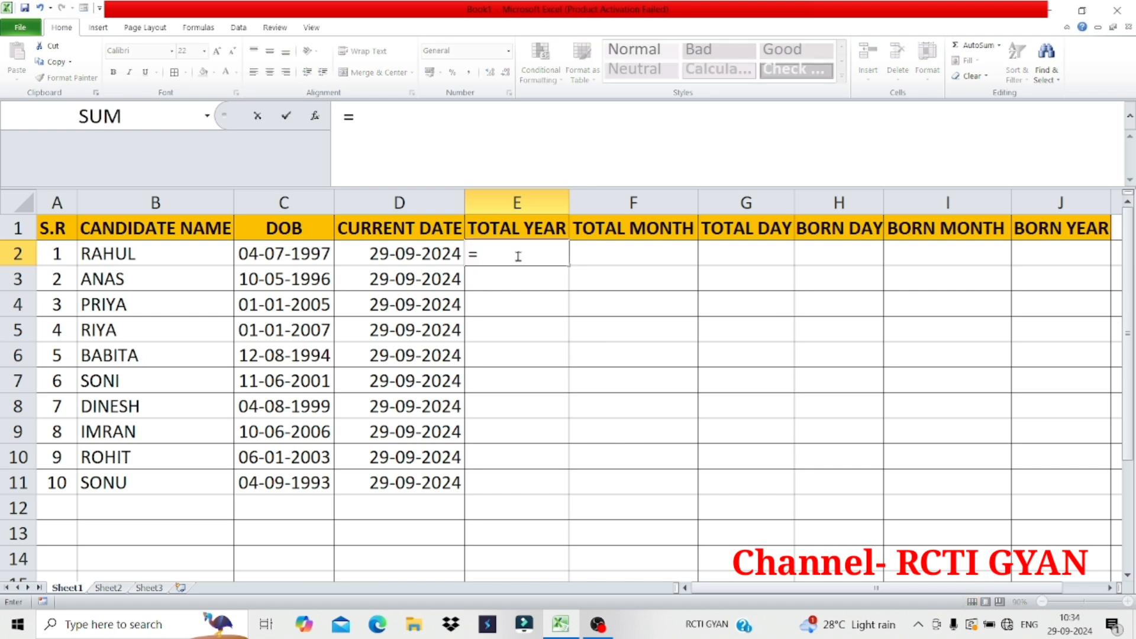
pyautogui.write('DATED')
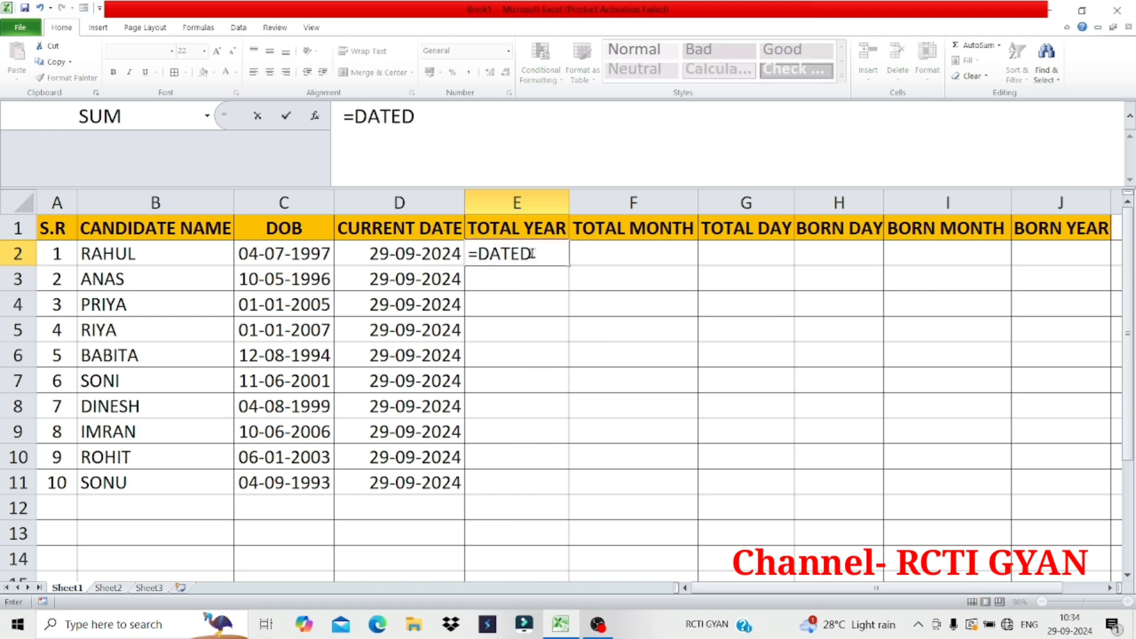
pyautogui.write('IF(')
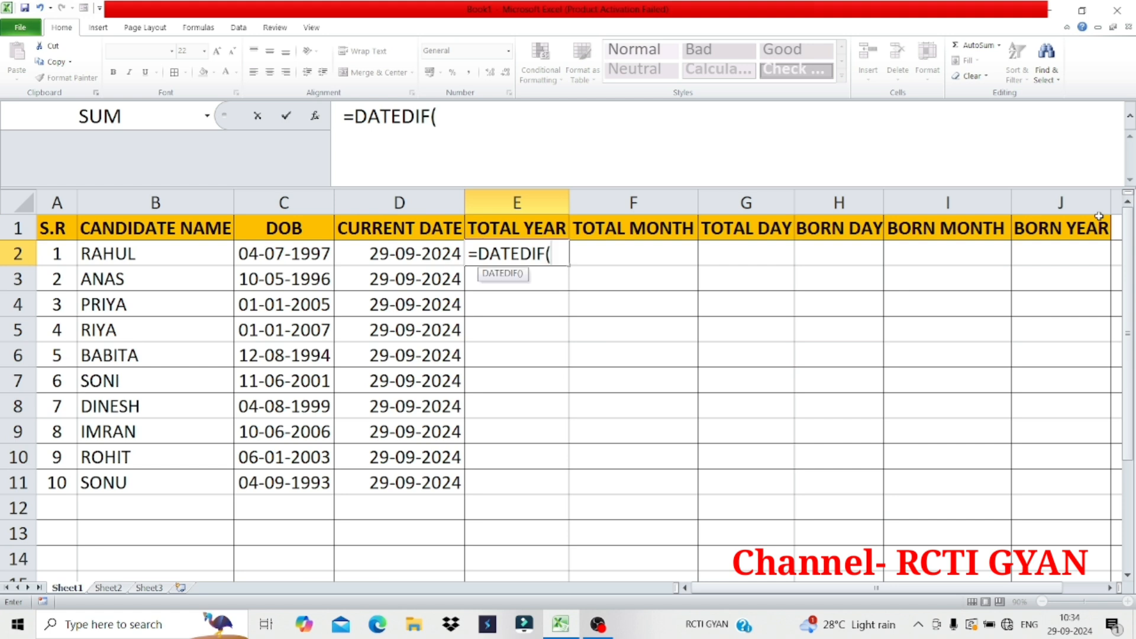
pyautogui.click(306, 251)
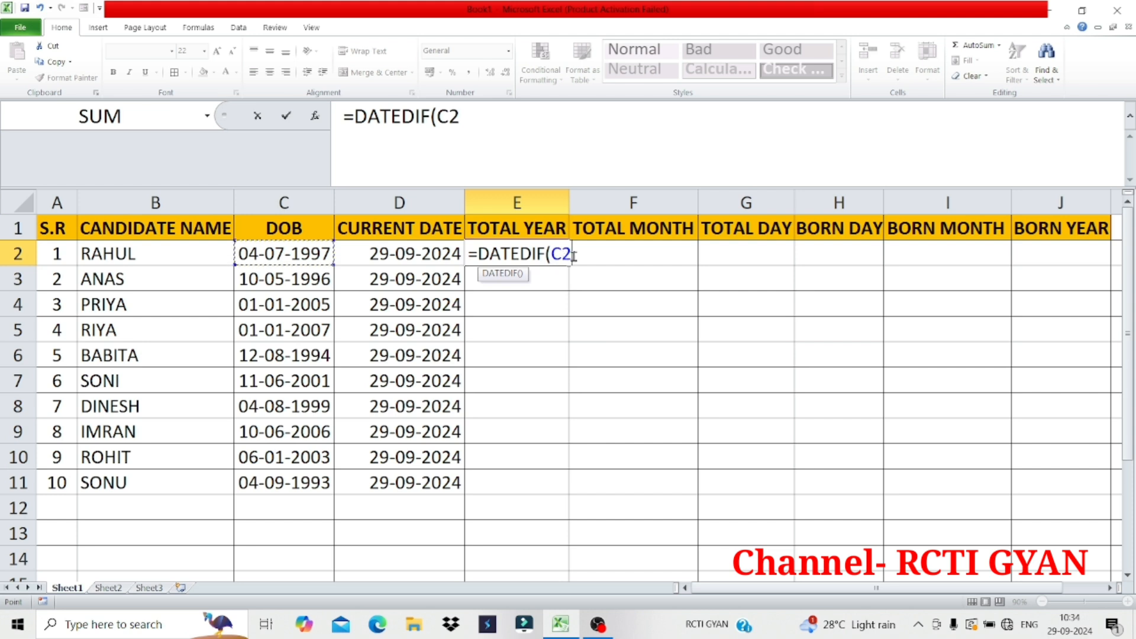
pyautogui.press('BackSpace')
pyautogui.press('BackSpace')
pyautogui.write('C2,D2')
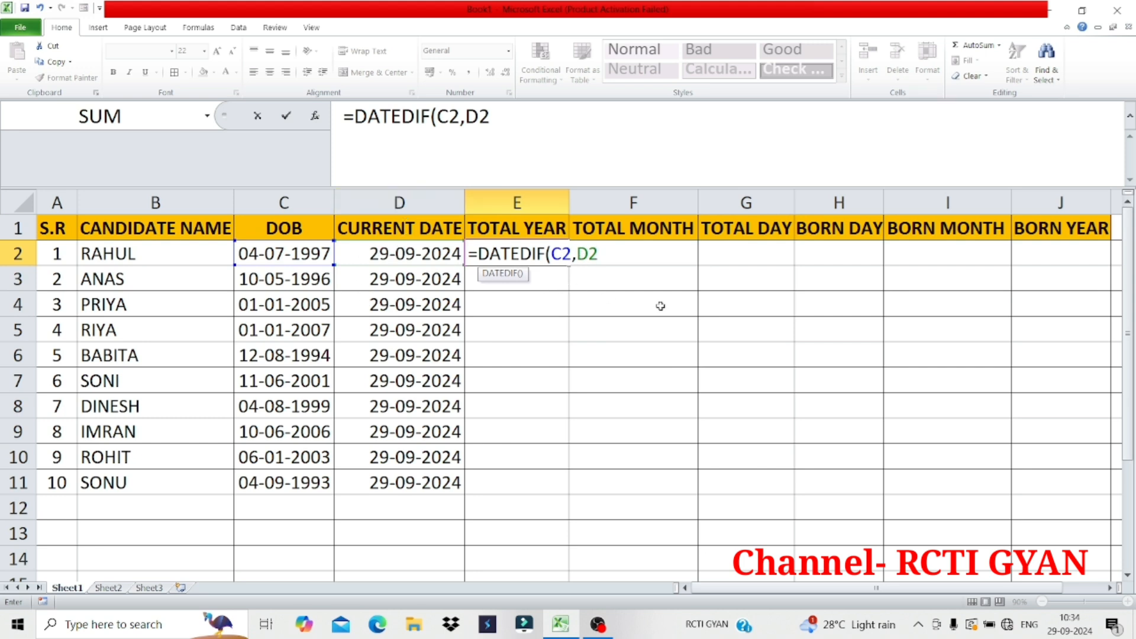
pyautogui.write(',"Y")')
pyautogui.press('Return')
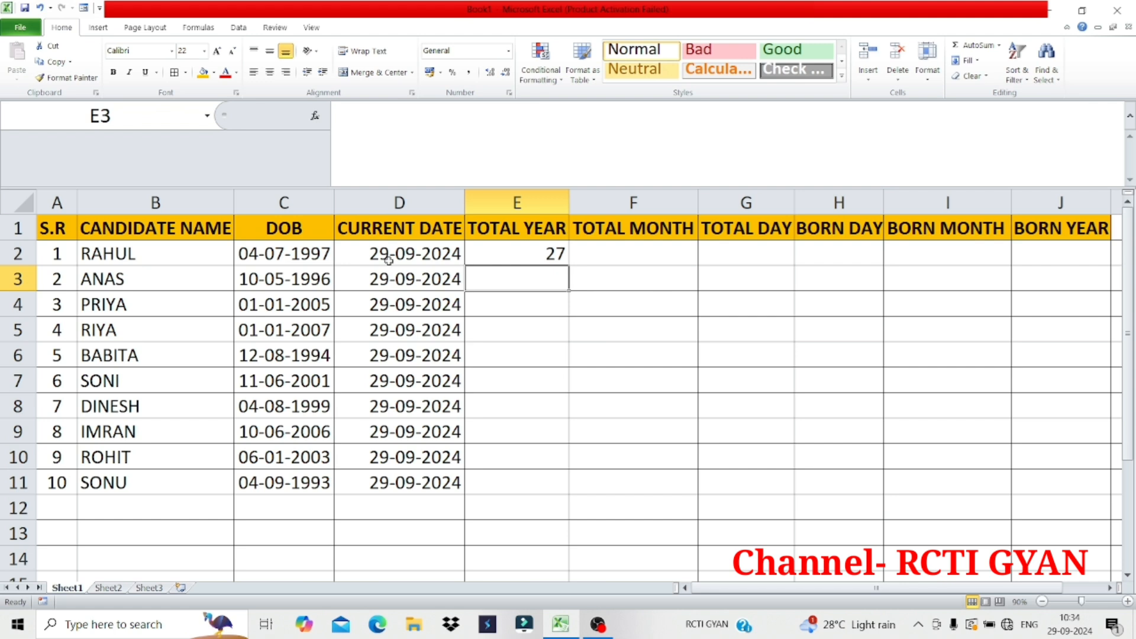
# Examine the birth date in C2 and the current date in D2 against the formula in E2
pyautogui.click(263, 258)
pyautogui.click(406, 253)
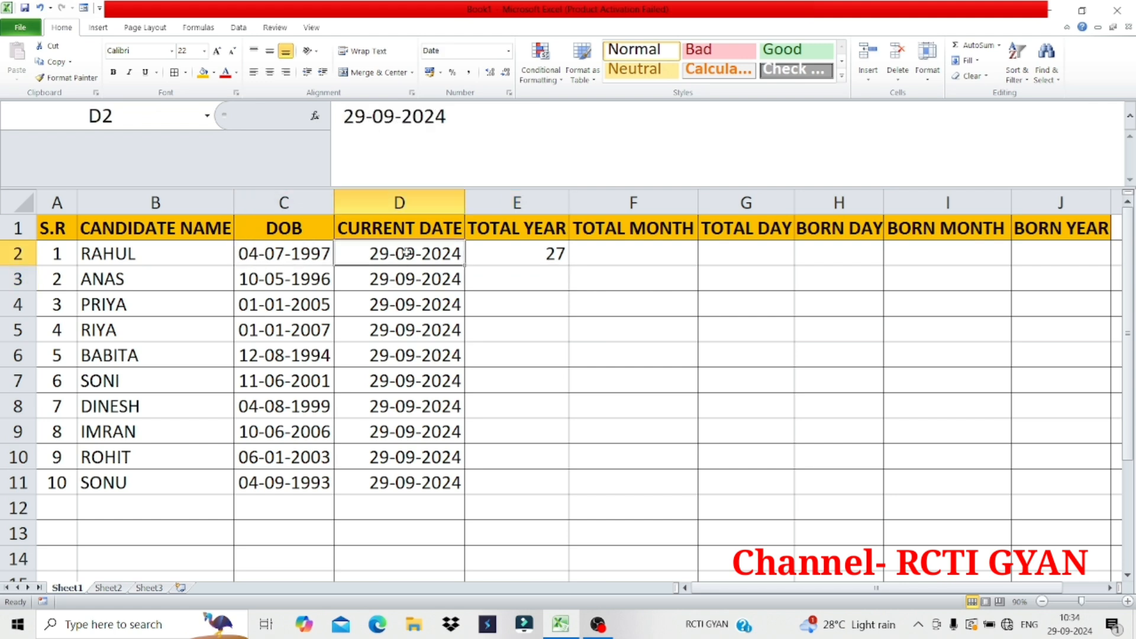
pyautogui.click(321, 258)
pyautogui.click(397, 256)
pyautogui.click(300, 256)
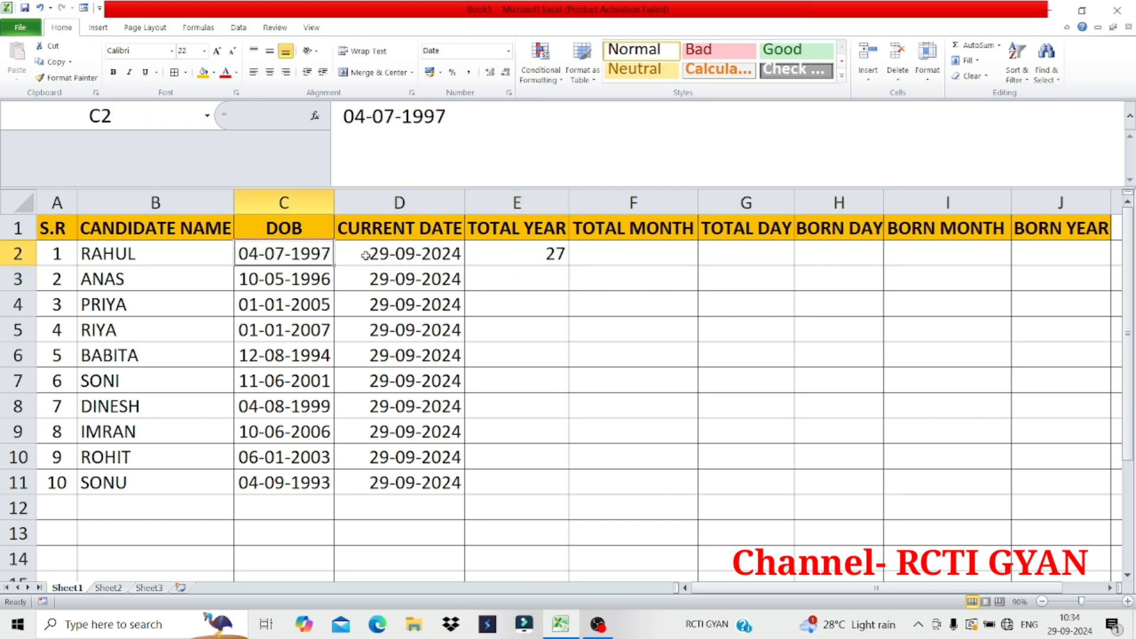
pyautogui.click(365, 256)
pyautogui.click(527, 254)
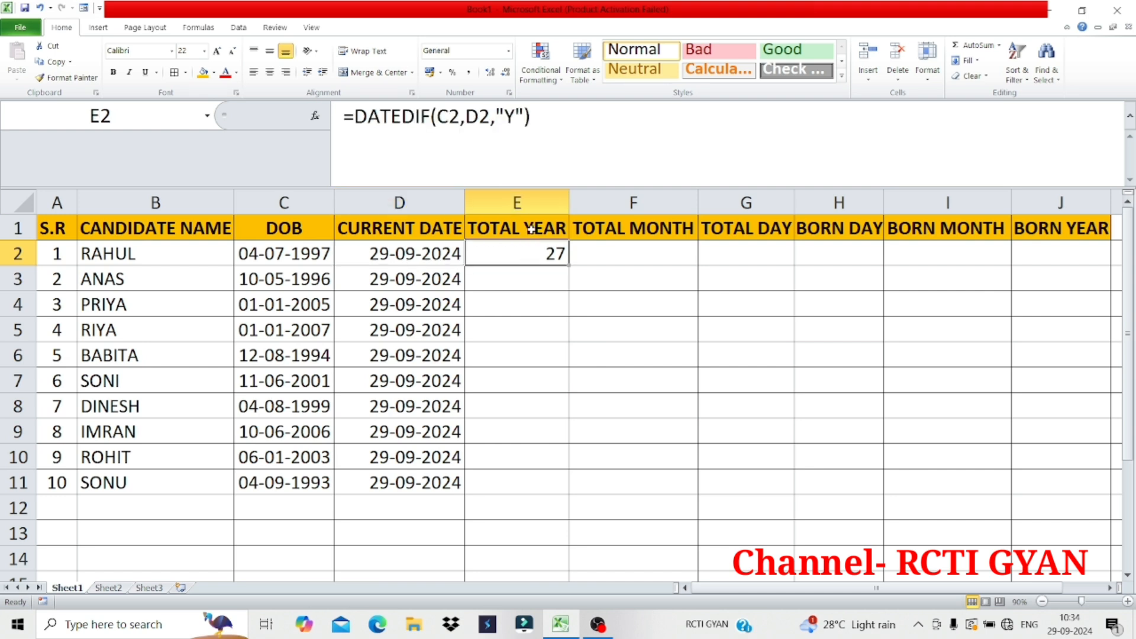
# Change the header in E1 to TOTAL AGE
pyautogui.doubleClick(529, 227)
pyautogui.moveTo(528, 228); pyautogui.dragTo(577, 226)
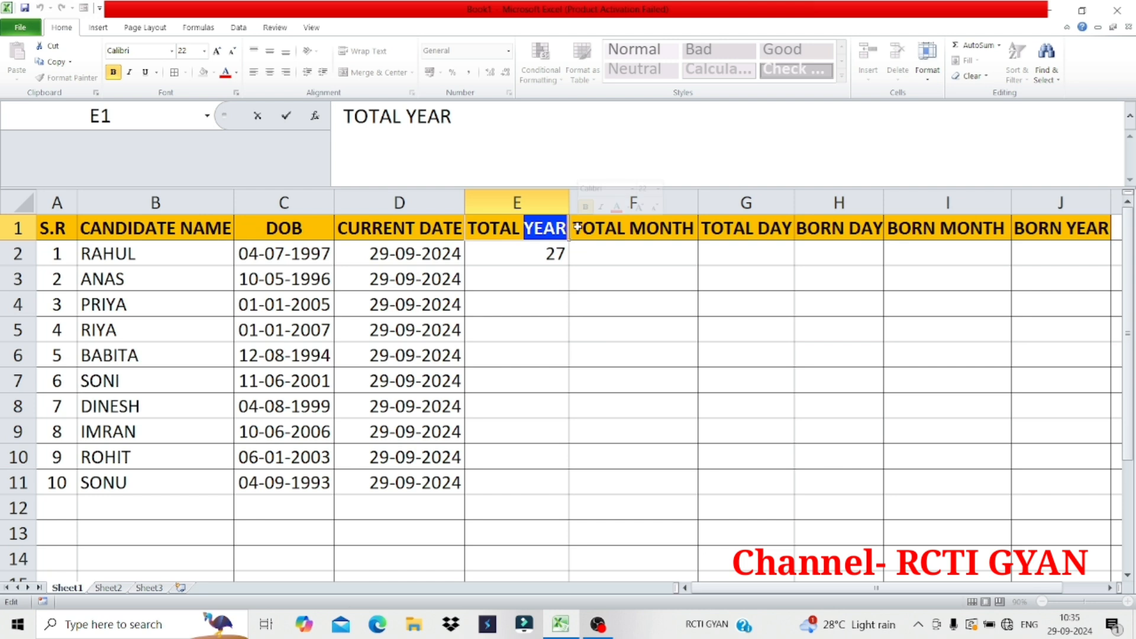
pyautogui.write('AGE')
pyautogui.press('Return')
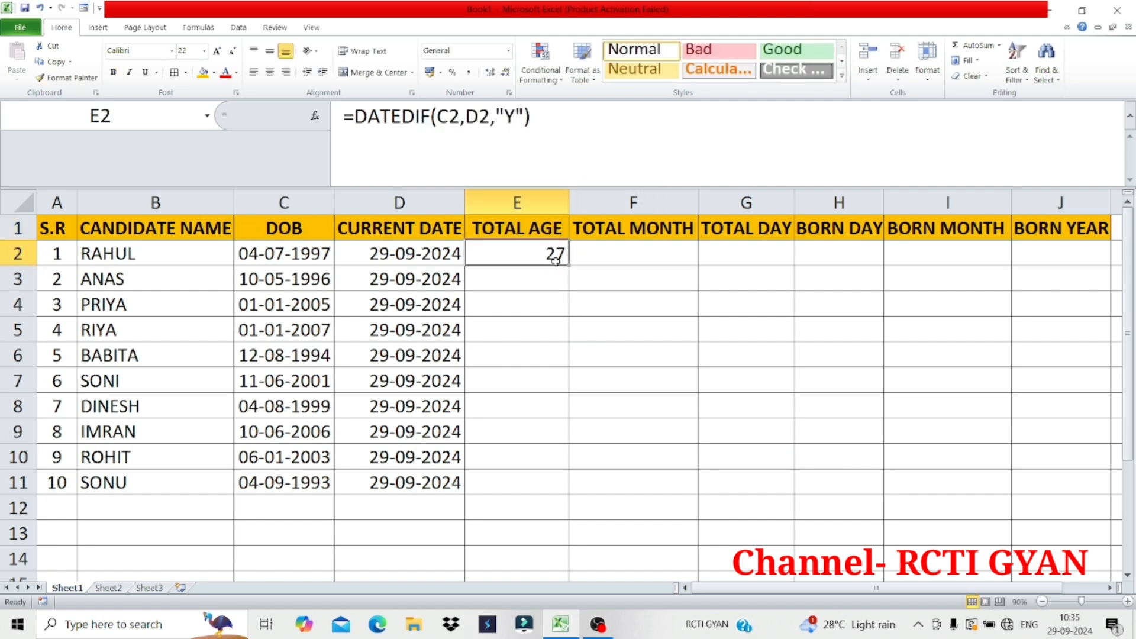
# Calculate the second candidate's age in E3 with the formula =DATEDIF(C3,D3,"Y")
pyautogui.click(544, 272)
pyautogui.write('=')
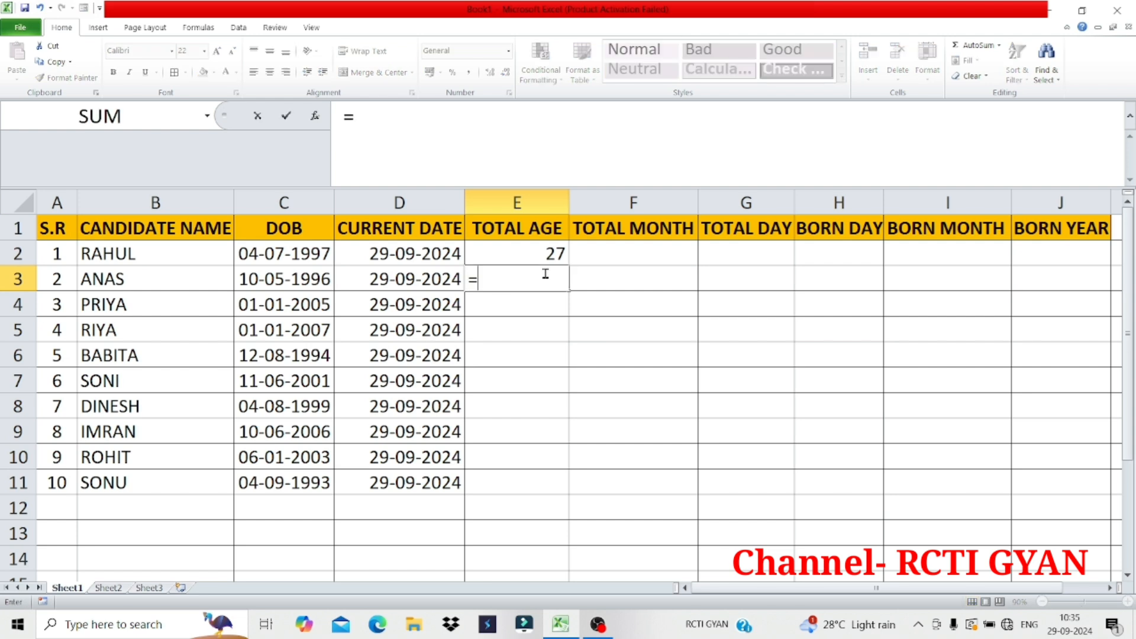
pyautogui.write('DATEDIF')
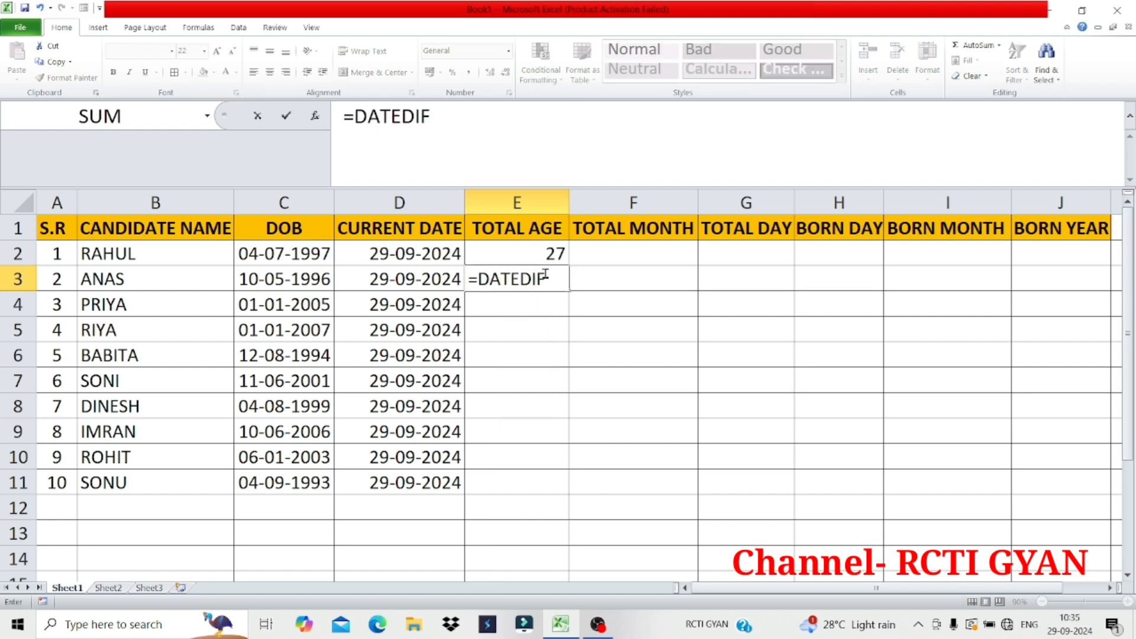
pyautogui.write('(')
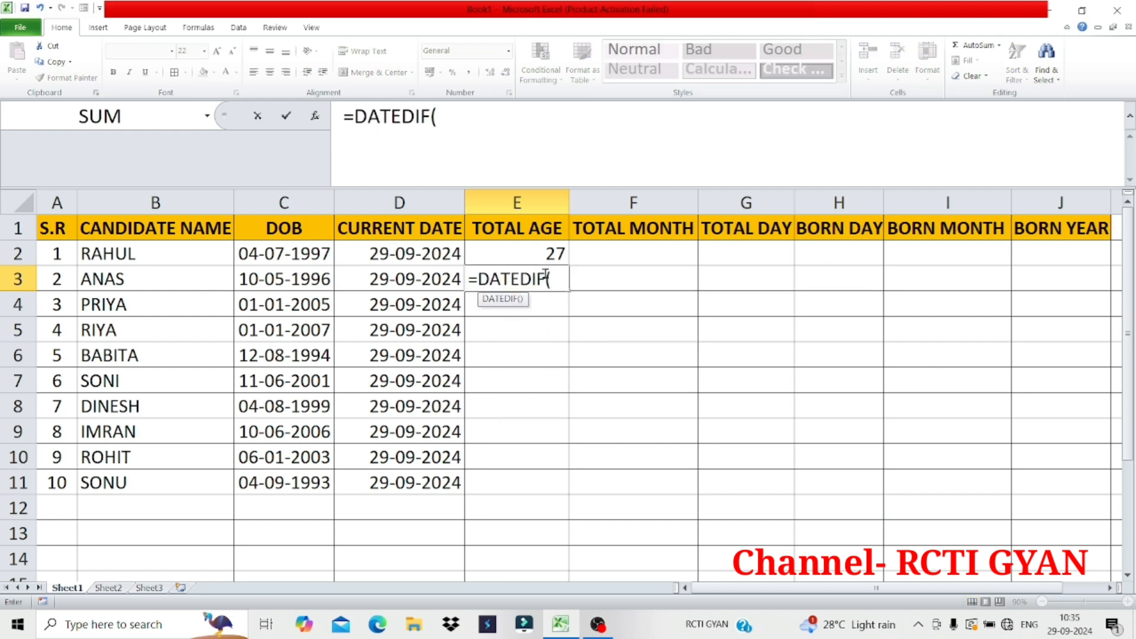
pyautogui.click(294, 281)
pyautogui.write(',')
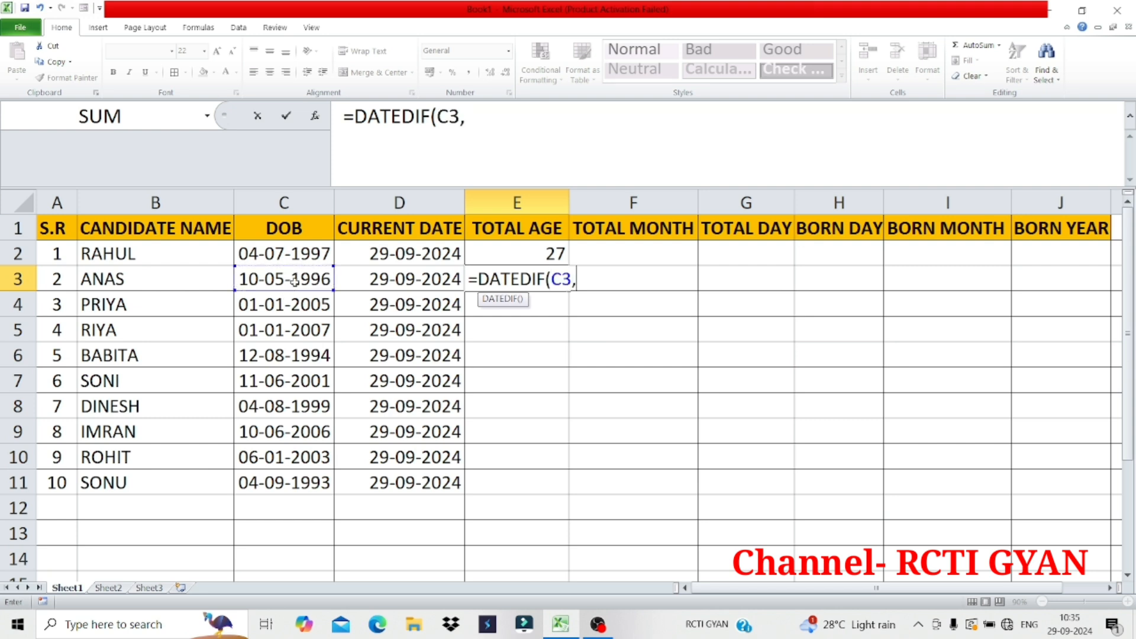
pyautogui.click(401, 281)
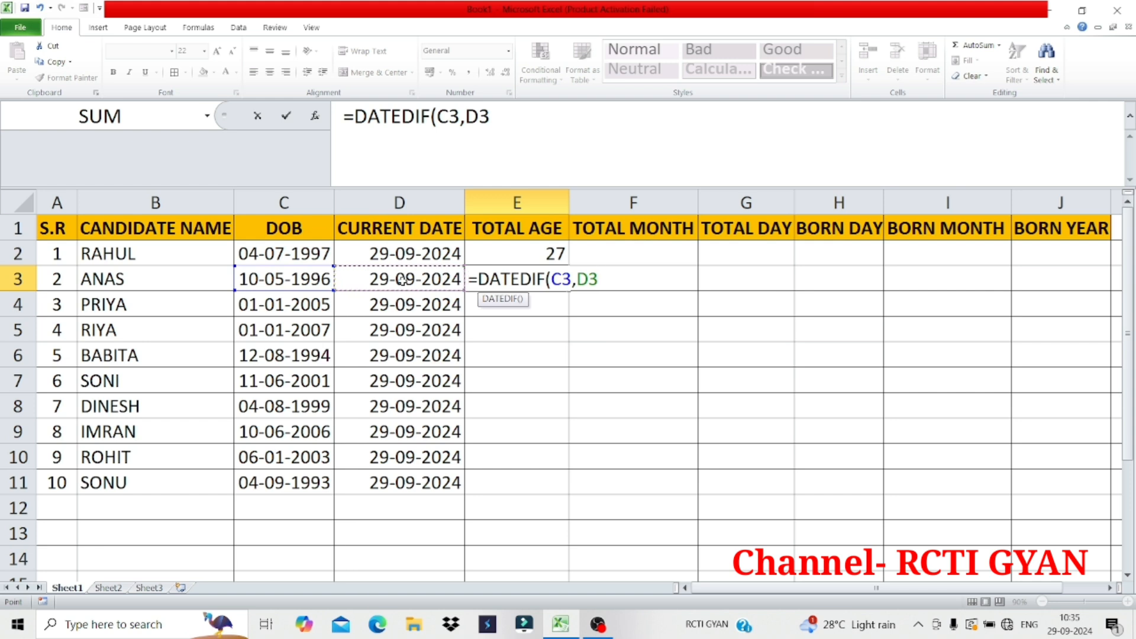
pyautogui.write(',"Y")')
pyautogui.press('Return')
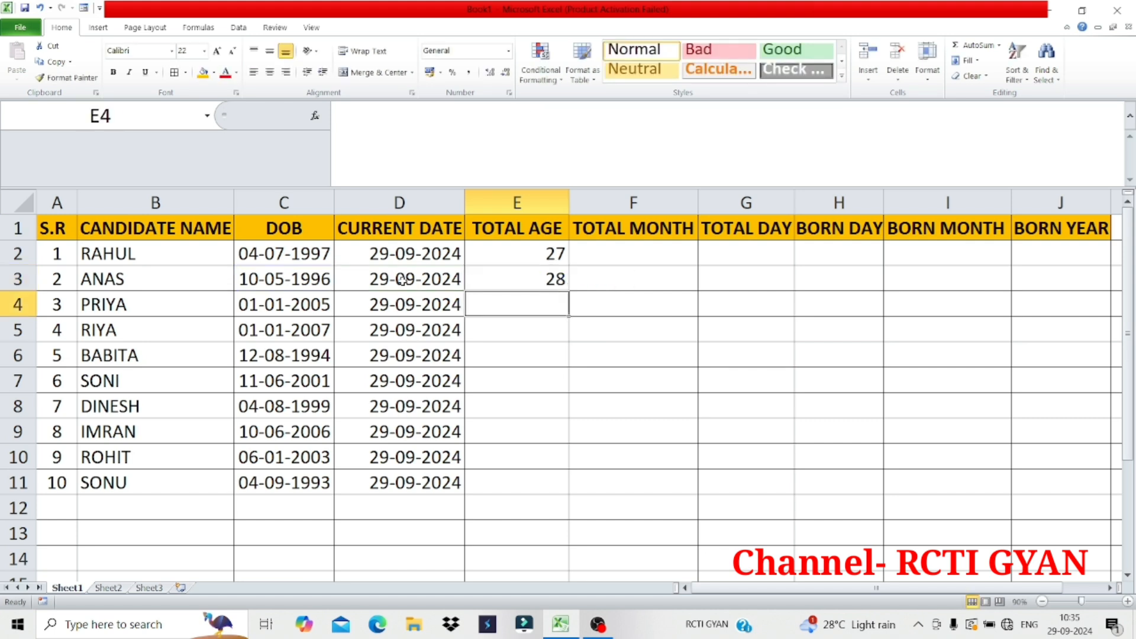
# Calculate the third candidate's age in E4 with the formula =DATEDIF(C4,D4,"Y")
pyautogui.write('=DATE')
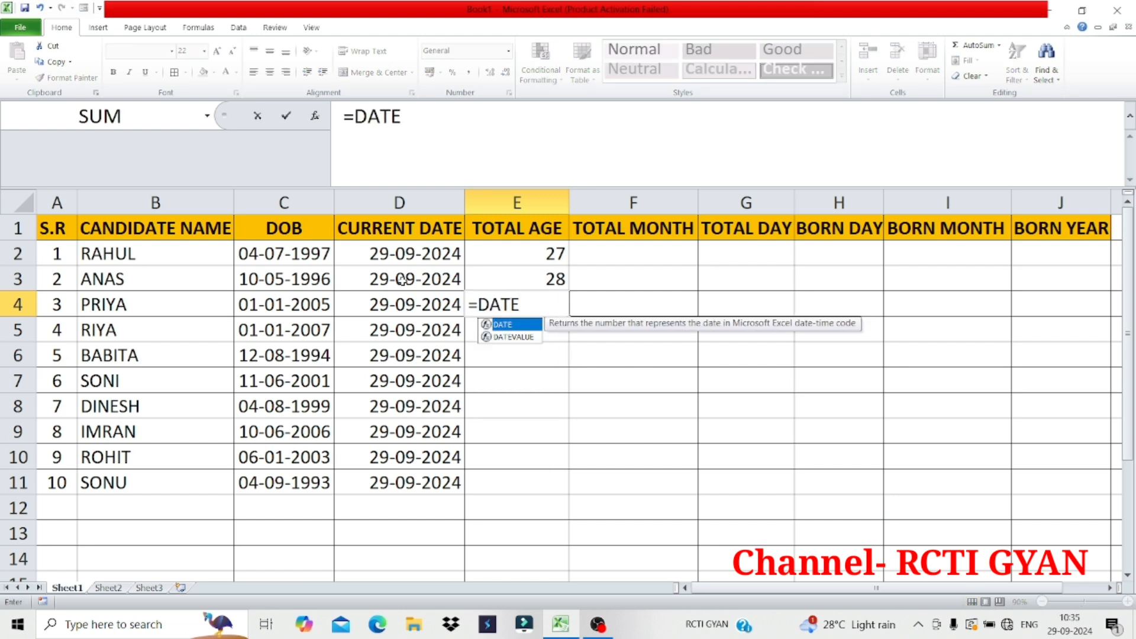
pyautogui.write('DIF(')
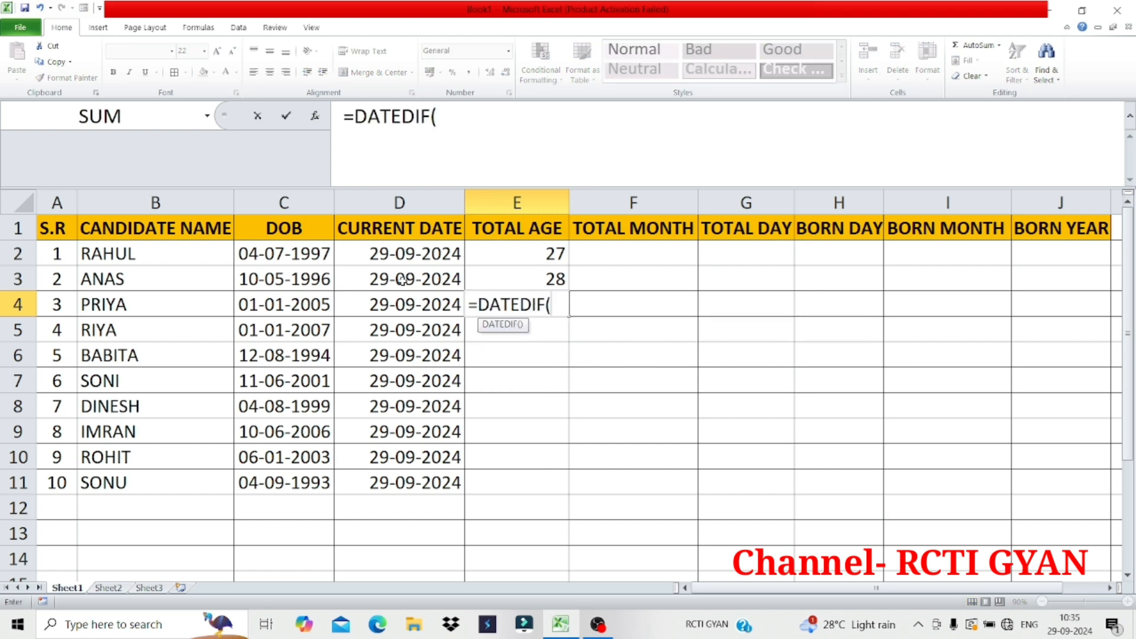
pyautogui.write('B')
pyautogui.press('BackSpace')
pyautogui.write('C4')
pyautogui.press('BackSpace')
pyautogui.write('4,D4')
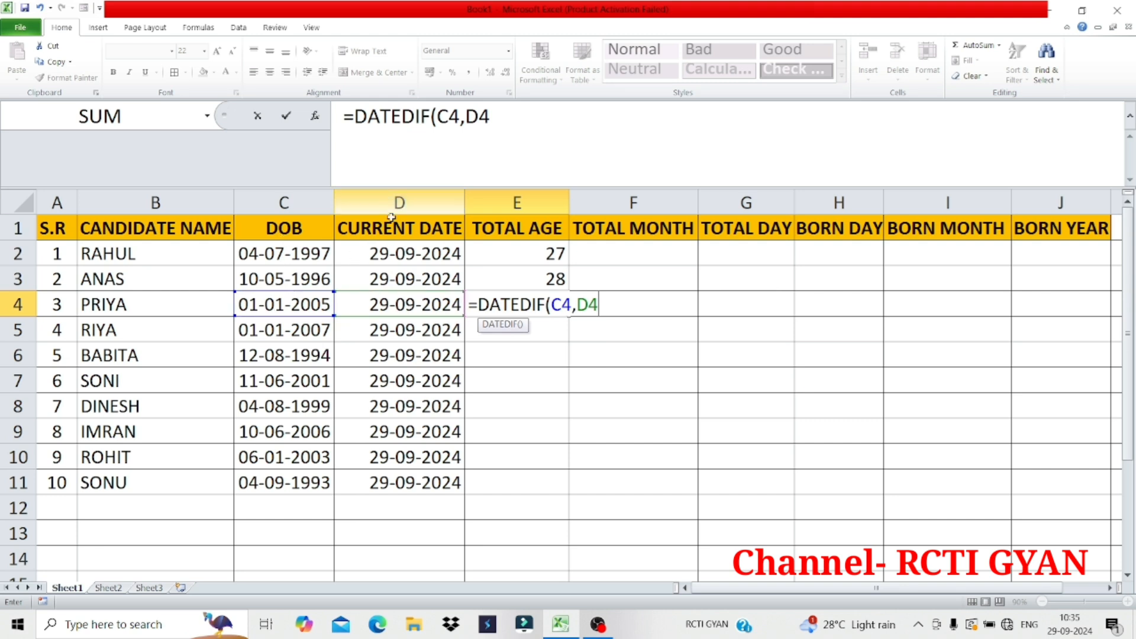
pyautogui.write(',')
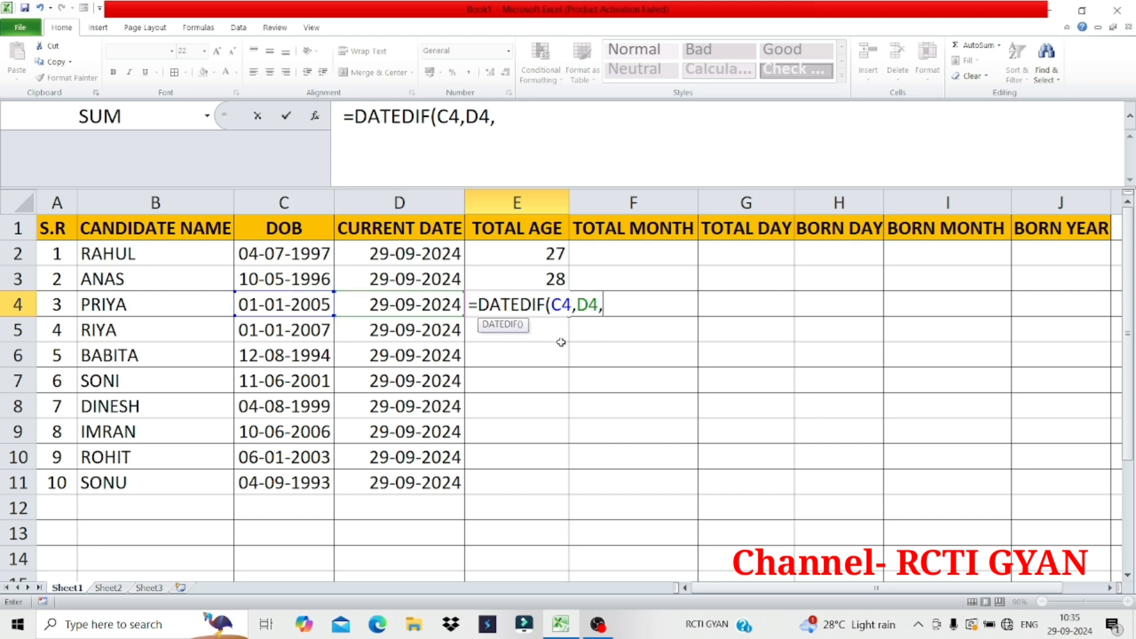
pyautogui.write('"Y")')
pyautogui.press('Return')
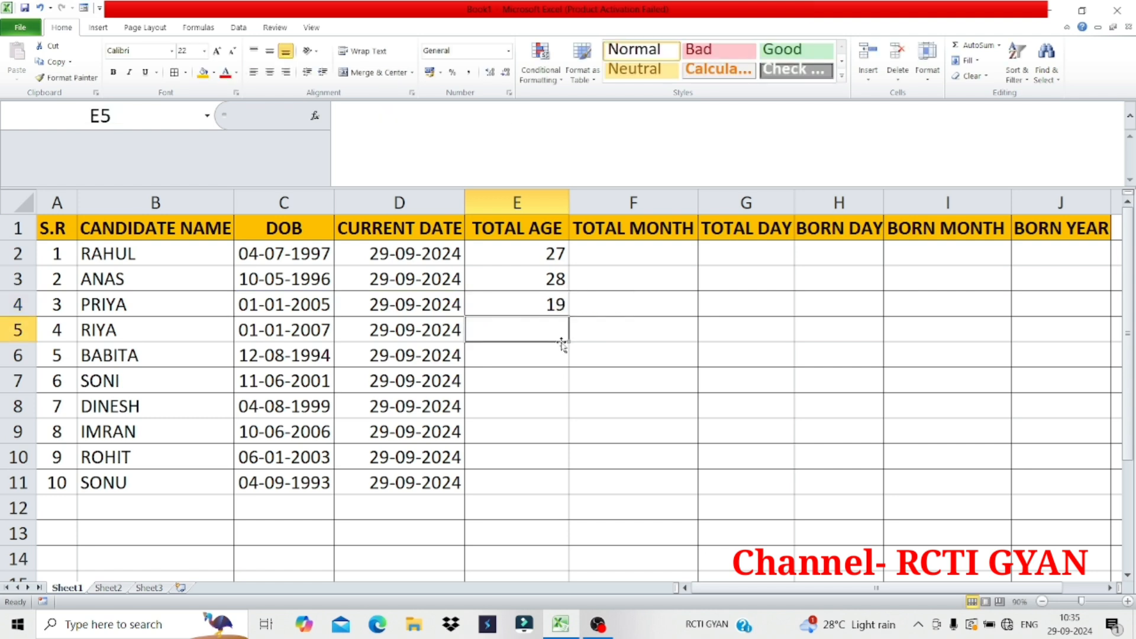
# Fill the age formula from E4 down through E11 and inspect the copied formulas in E8 and E10
pyautogui.click(541, 307)
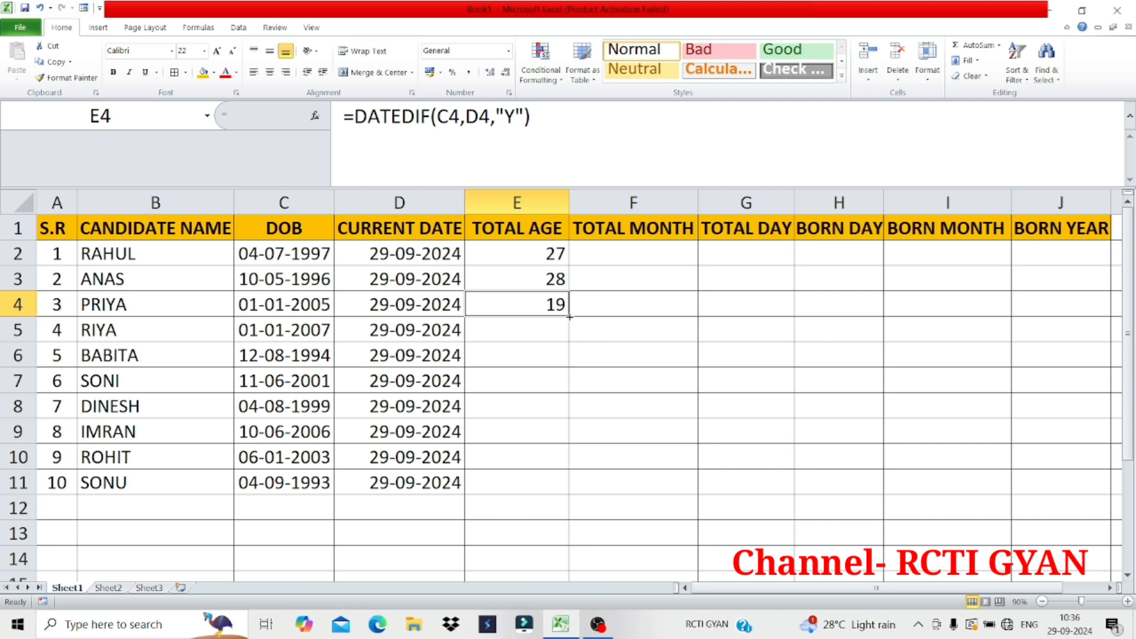
pyautogui.moveTo(570, 317); pyautogui.dragTo(570, 489)
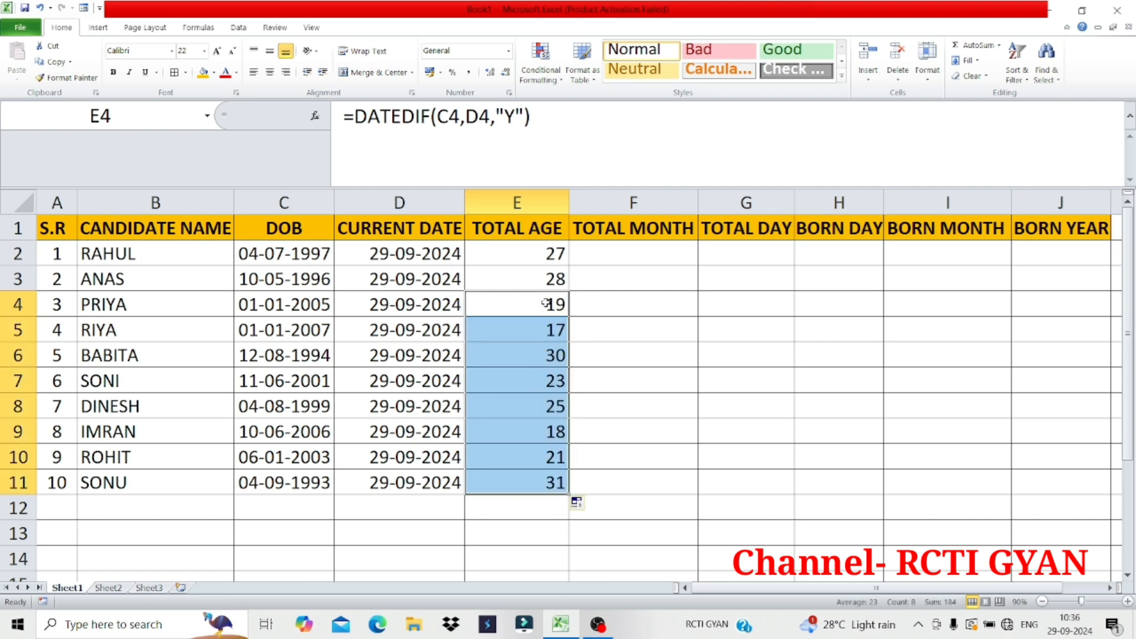
pyautogui.click(520, 433)
pyautogui.click(532, 399)
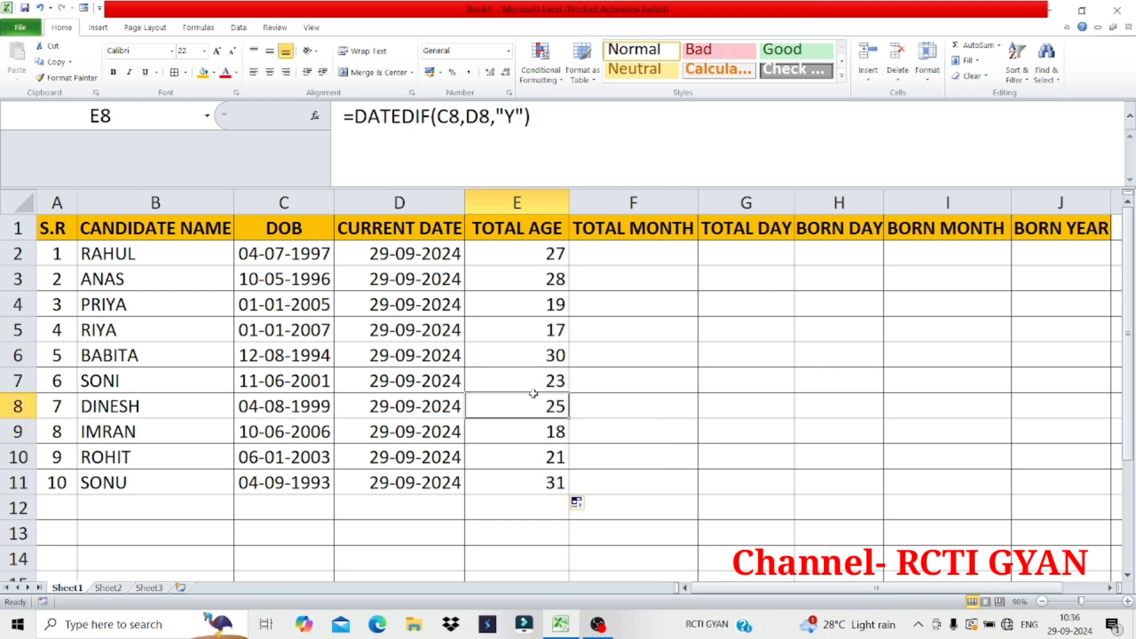
pyautogui.hotkey('ctrl', 'Up')
pyautogui.click(539, 451)
pyautogui.doubleClick(539, 451)
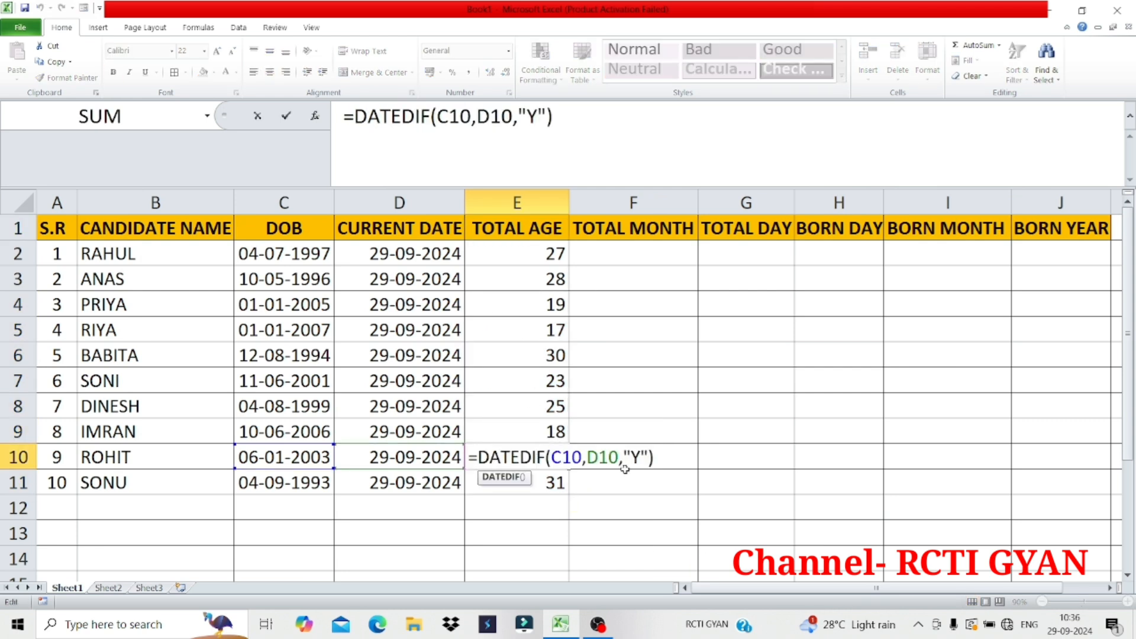
pyautogui.press('Return')
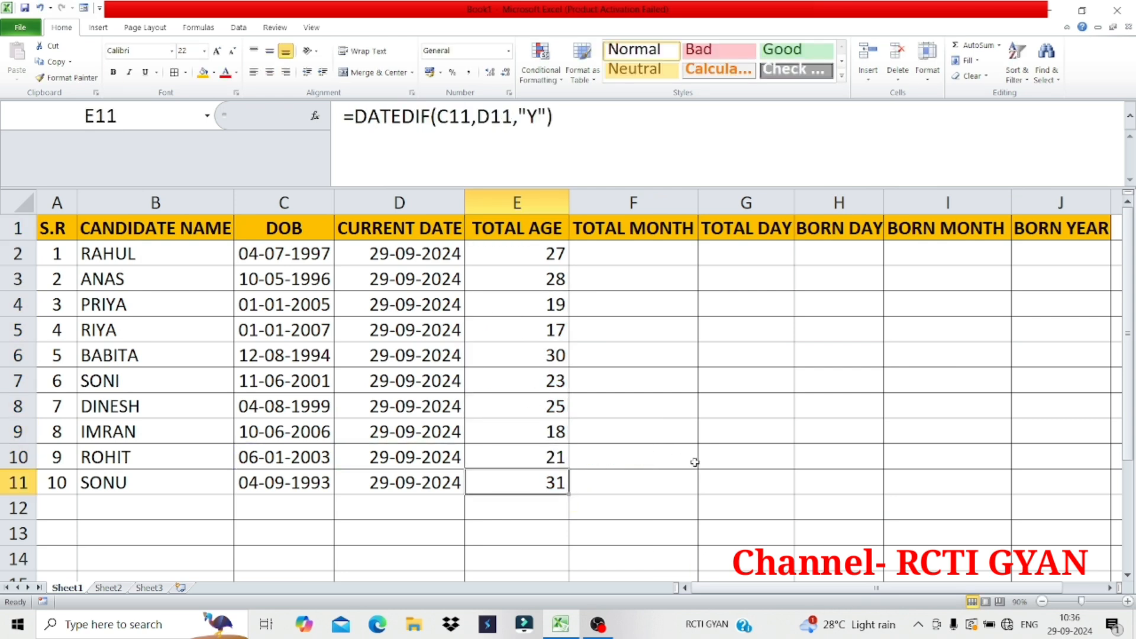
# Calculate the first candidate's total months in F2 with the formula =DATEDIF(C2,D2,"M")
pyautogui.click(627, 257)
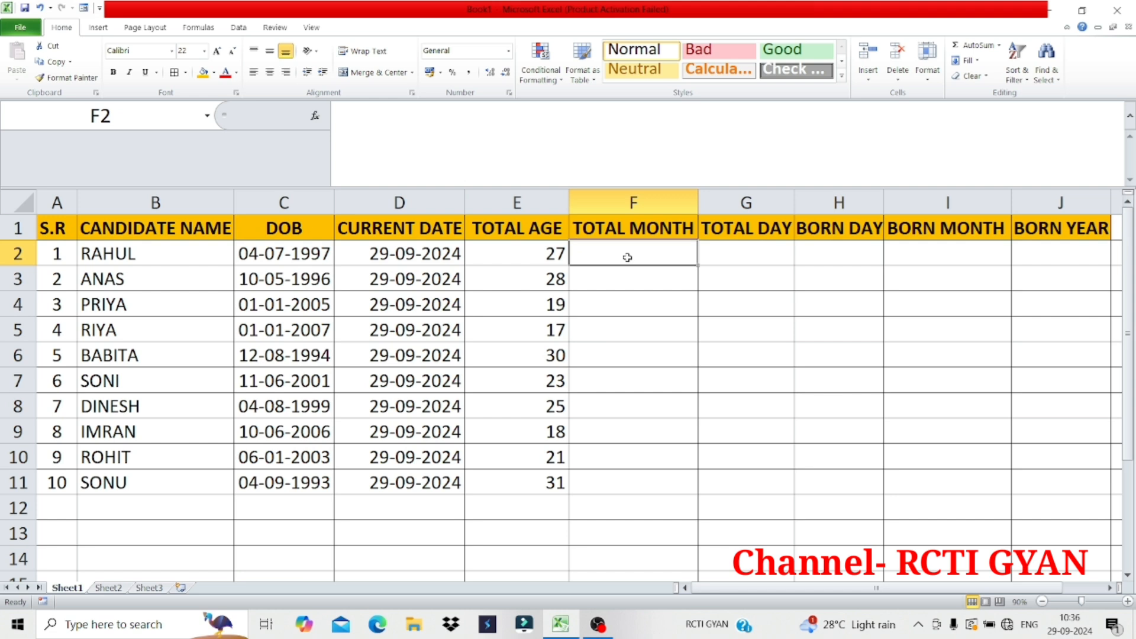
pyautogui.write('=')
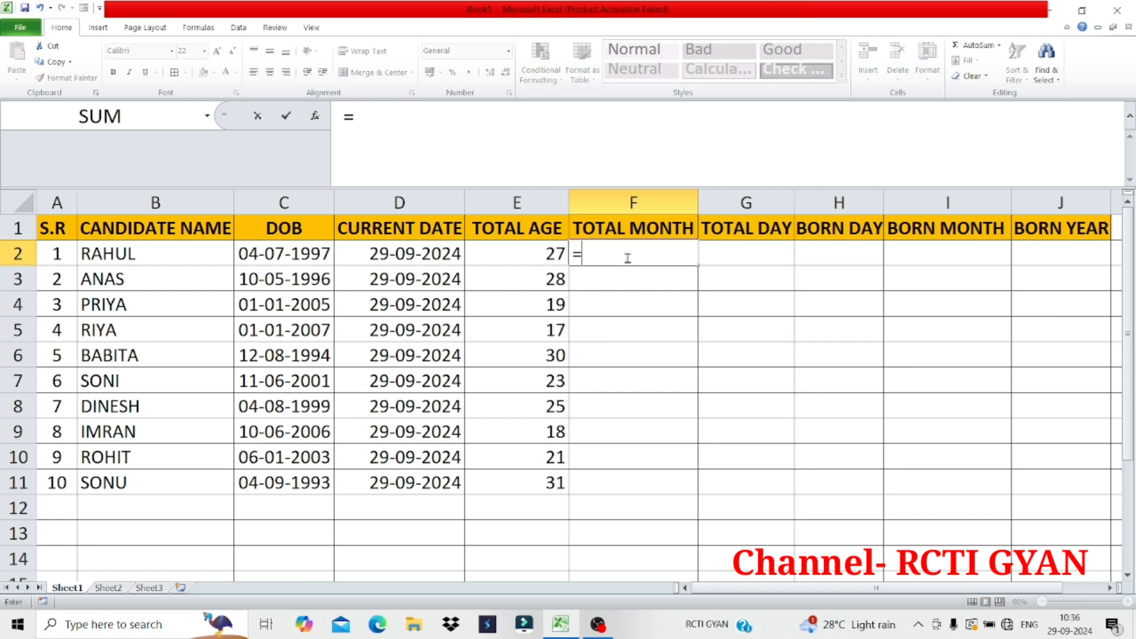
pyautogui.write('DATED')
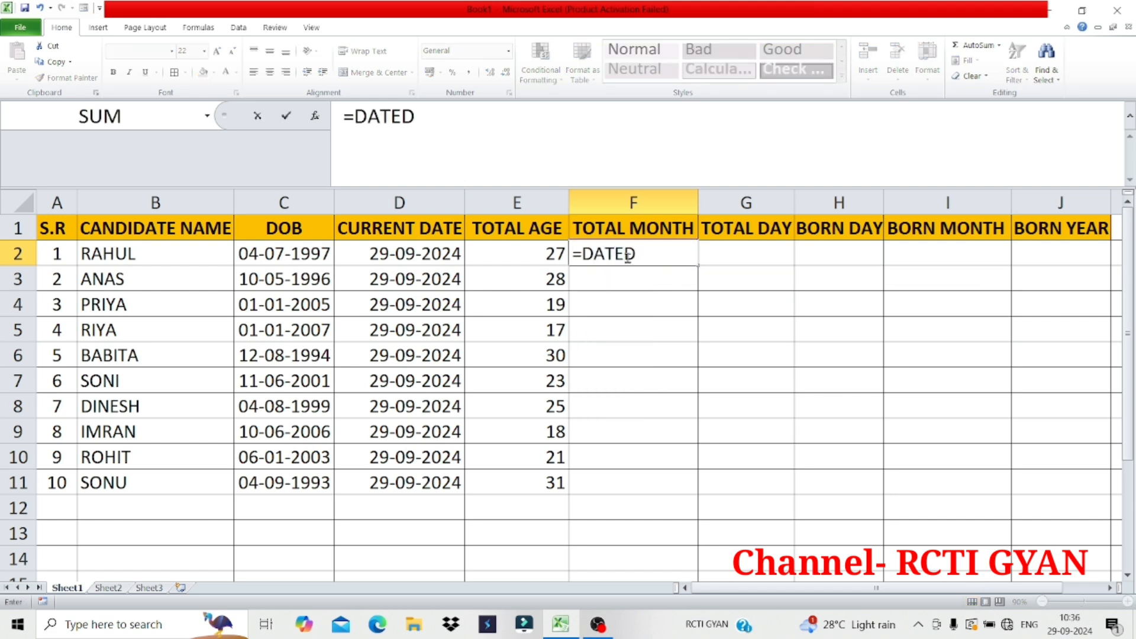
pyautogui.write('IF(')
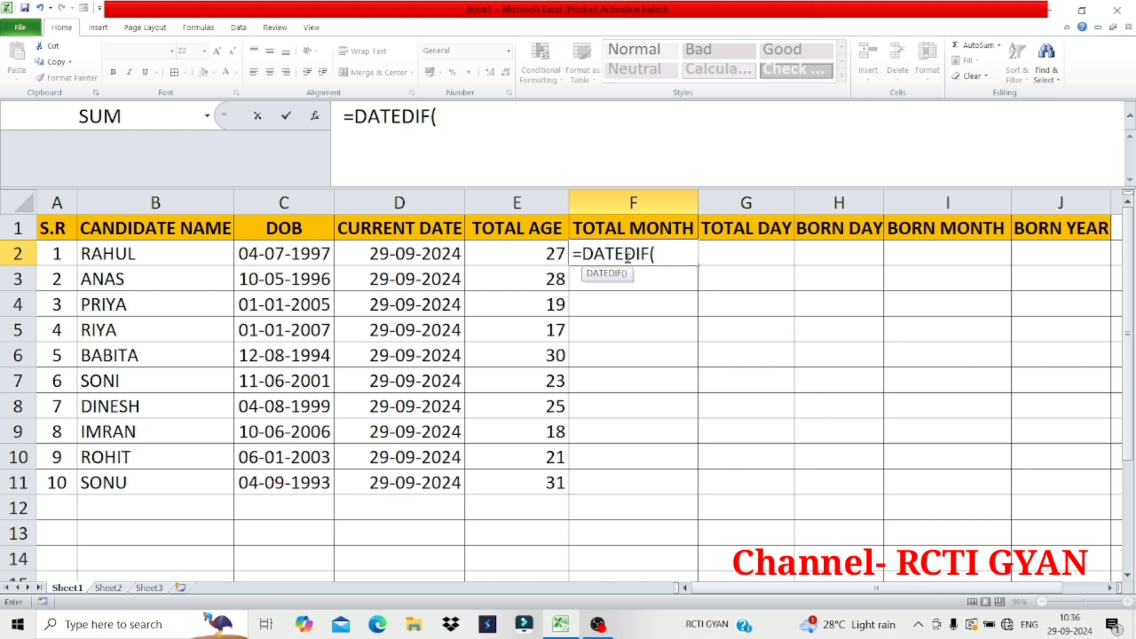
pyautogui.click(307, 252)
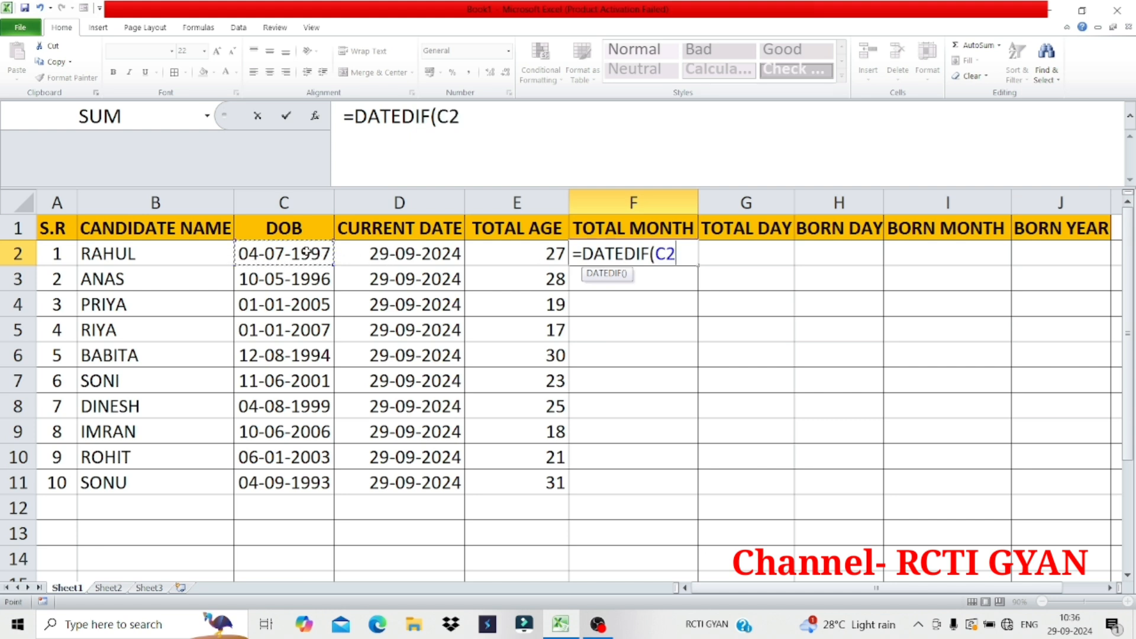
pyautogui.write(',')
pyautogui.click(394, 255)
pyautogui.write(',"M')
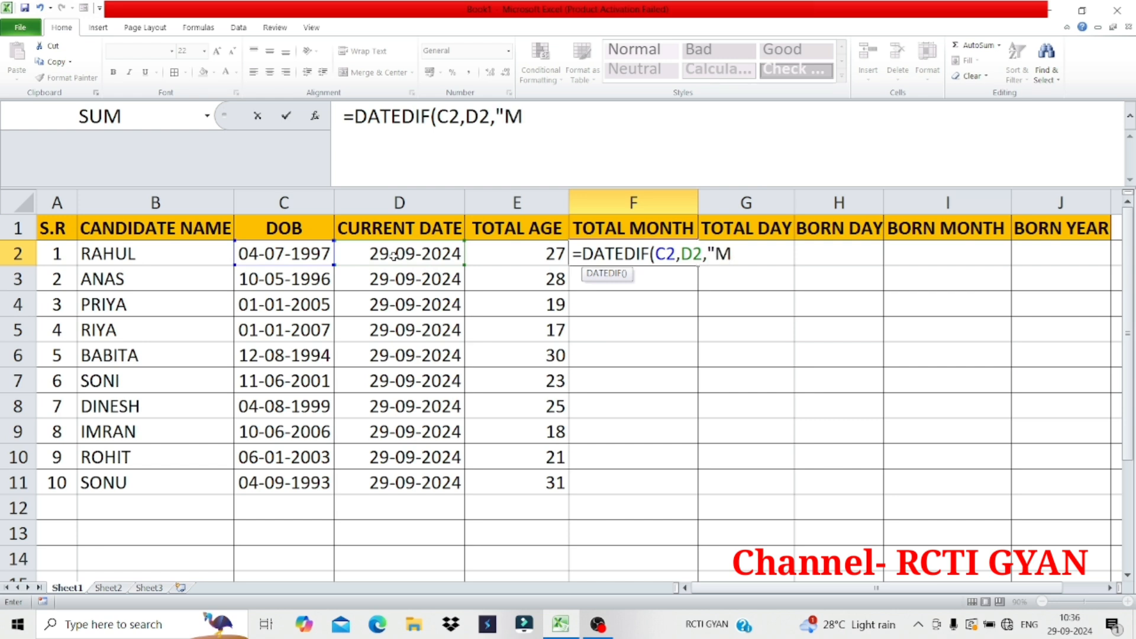
pyautogui.write('")')
pyautogui.press('Return')
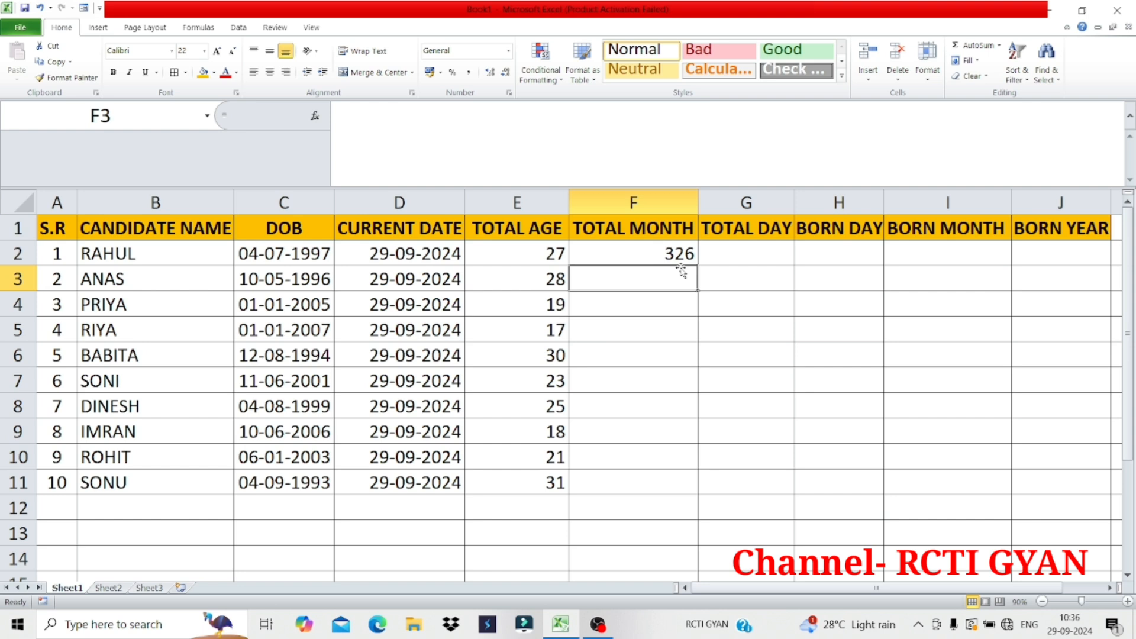
# Calculate the second candidate's total months in F3 with the formula =DATEDIF(C3,D3,"M")
pyautogui.write('=D')
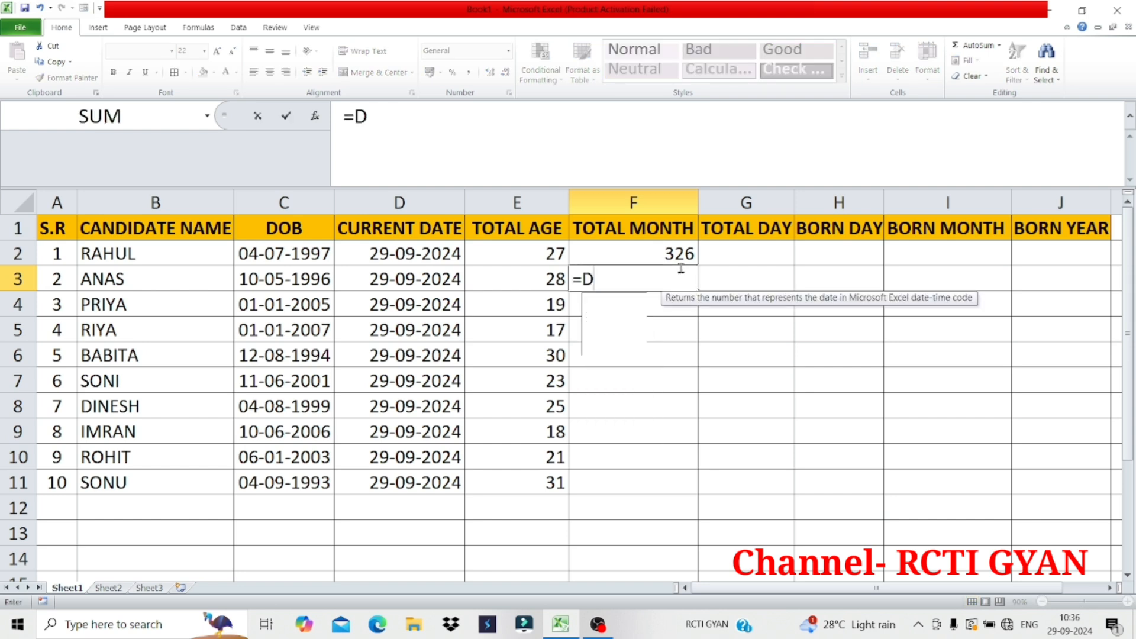
pyautogui.write('ATEDIF(')
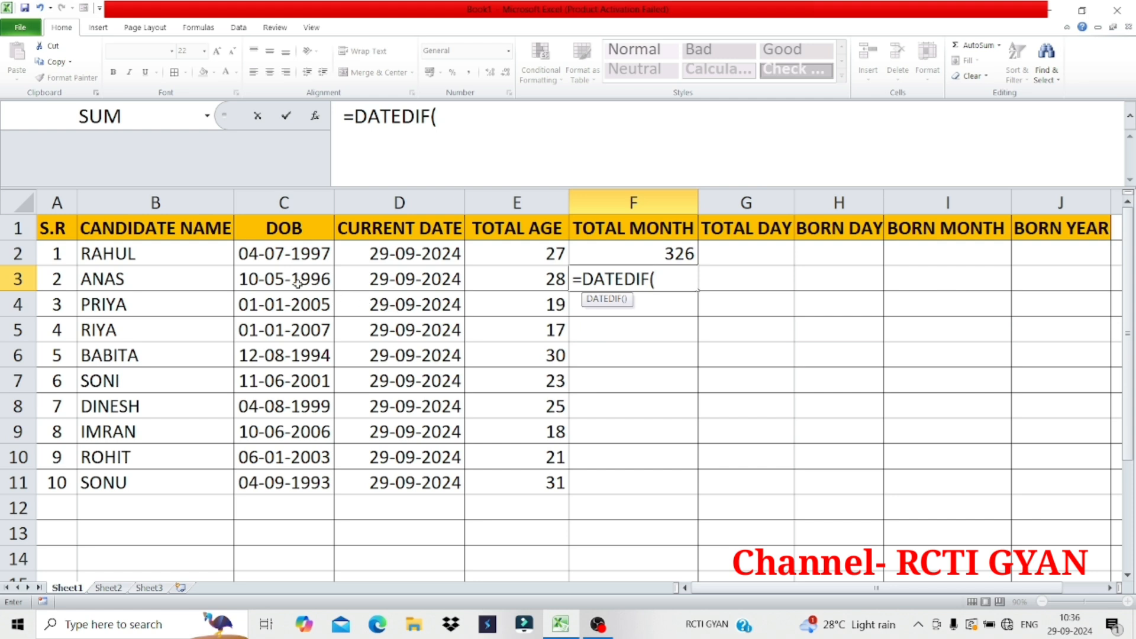
pyautogui.click(267, 280)
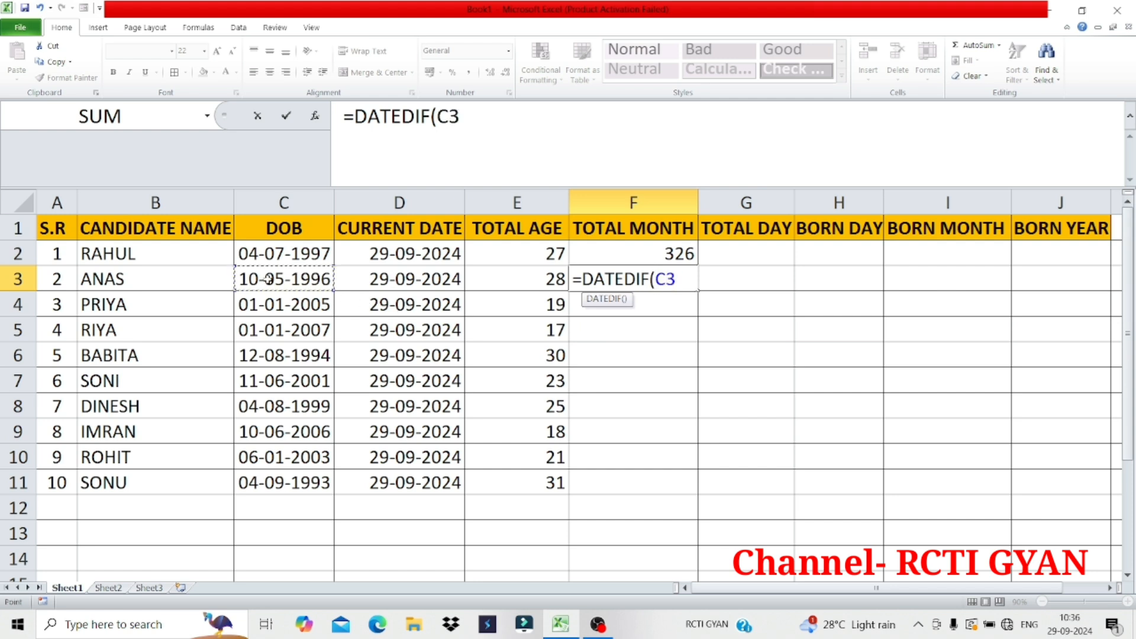
pyautogui.write(',')
pyautogui.click(380, 282)
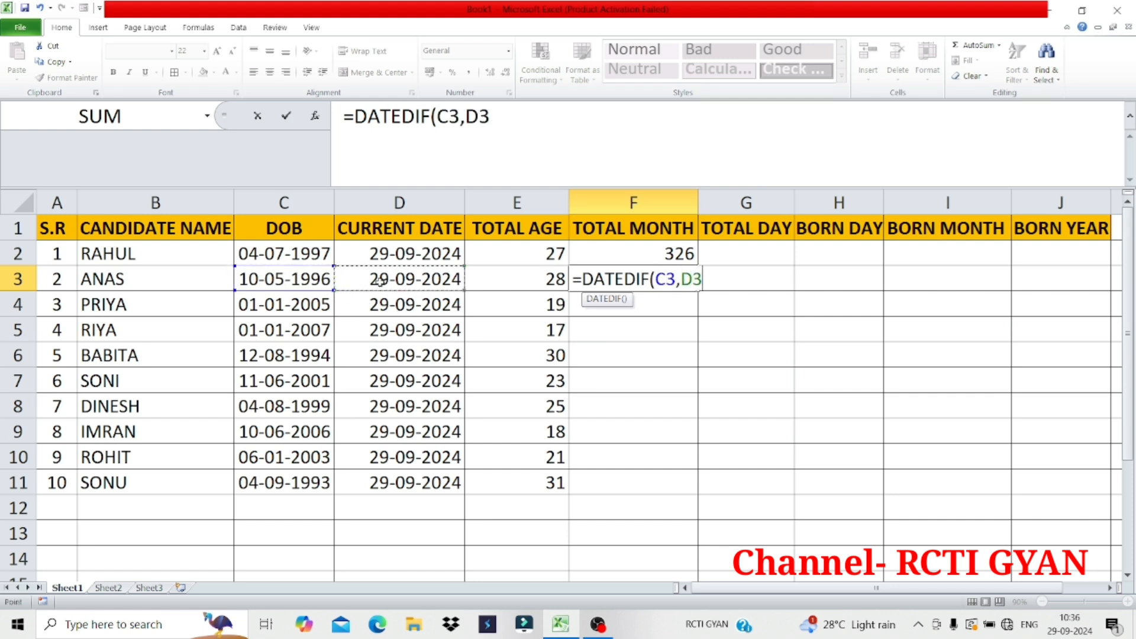
pyautogui.write(',"M")')
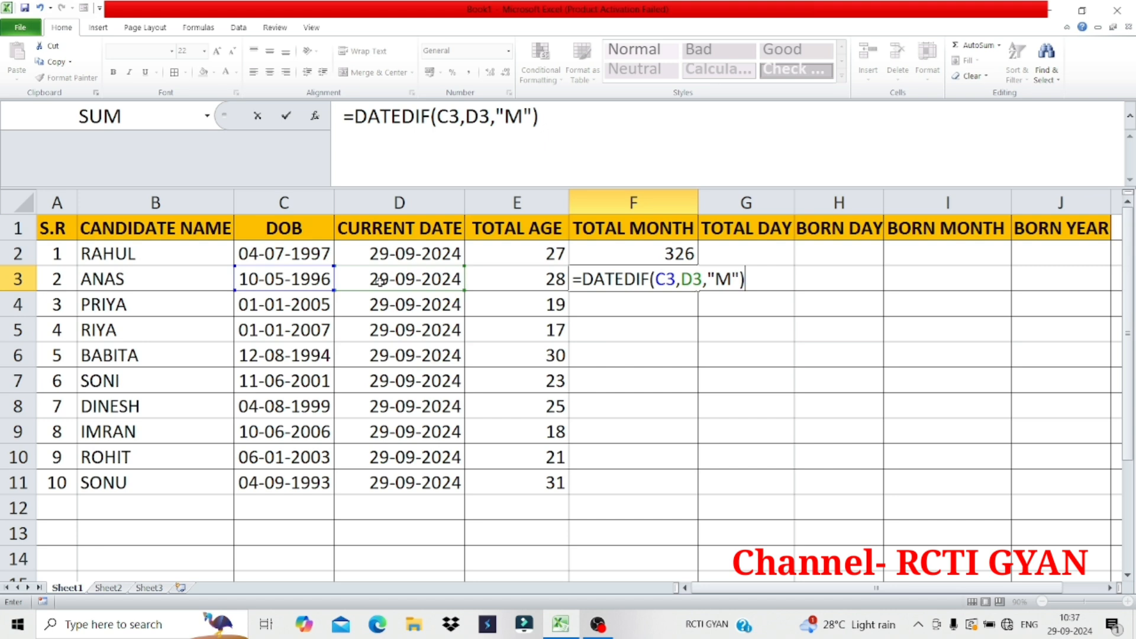
pyautogui.press('Return')
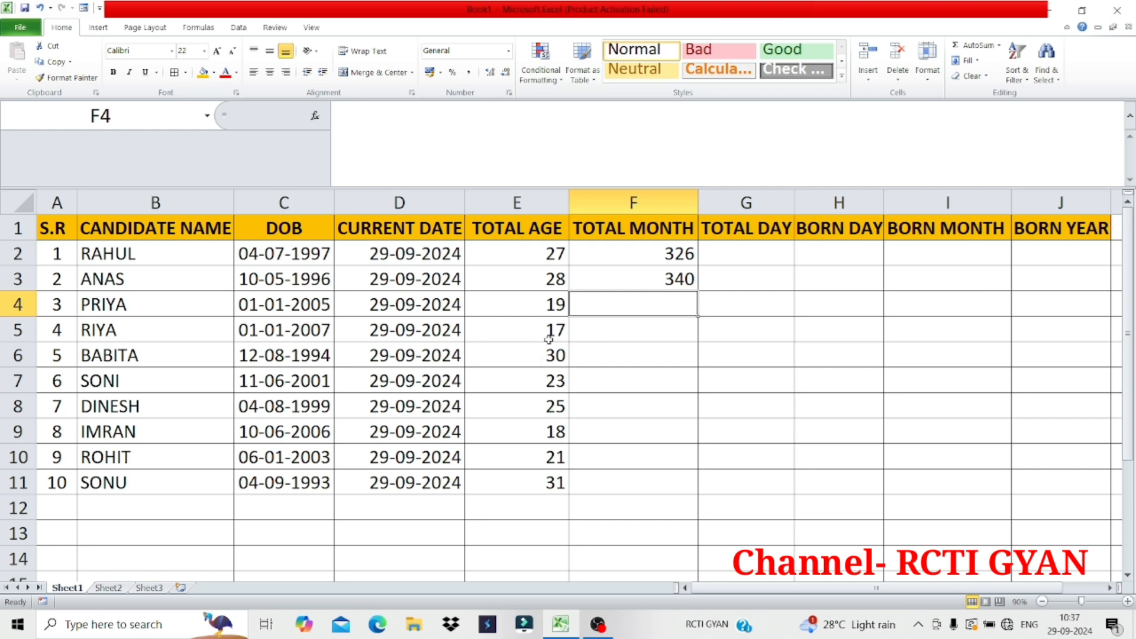
# Calculate the third candidate's total months in F4 with =DATEDIF(C4,D4,"M") and fill the formula down through F11
pyautogui.write('=DA')
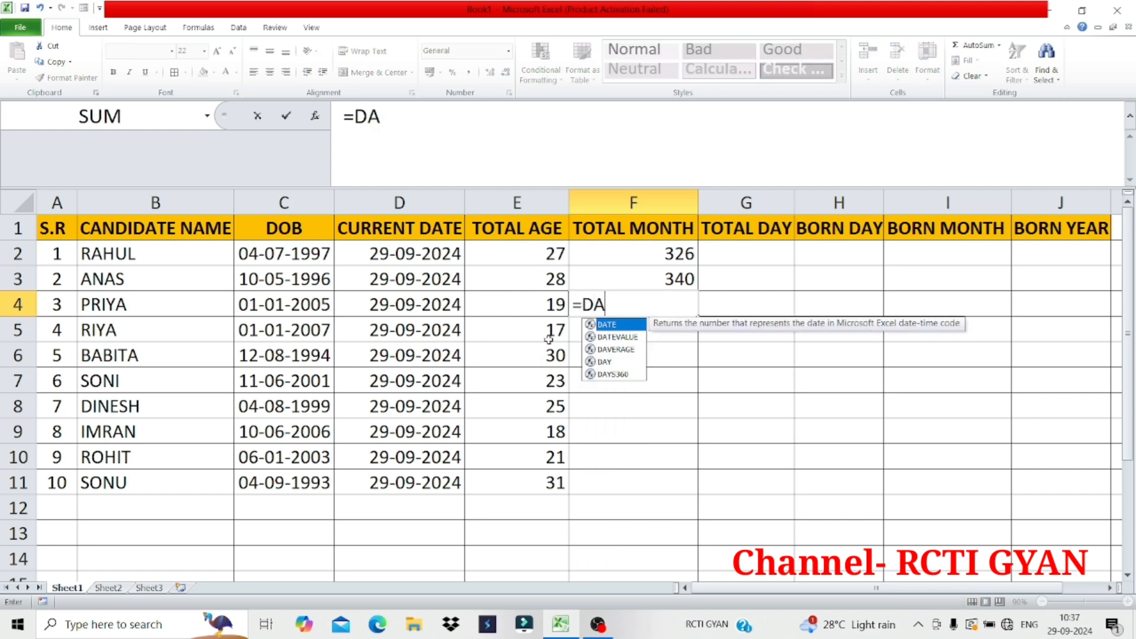
pyautogui.write('TEDIF')
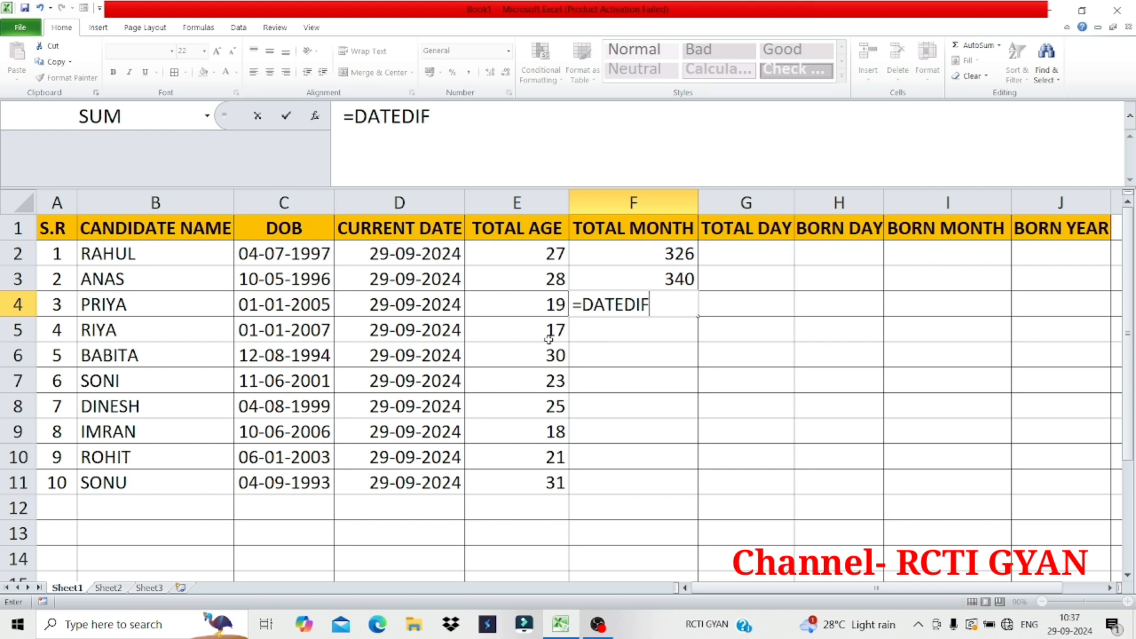
pyautogui.write('(')
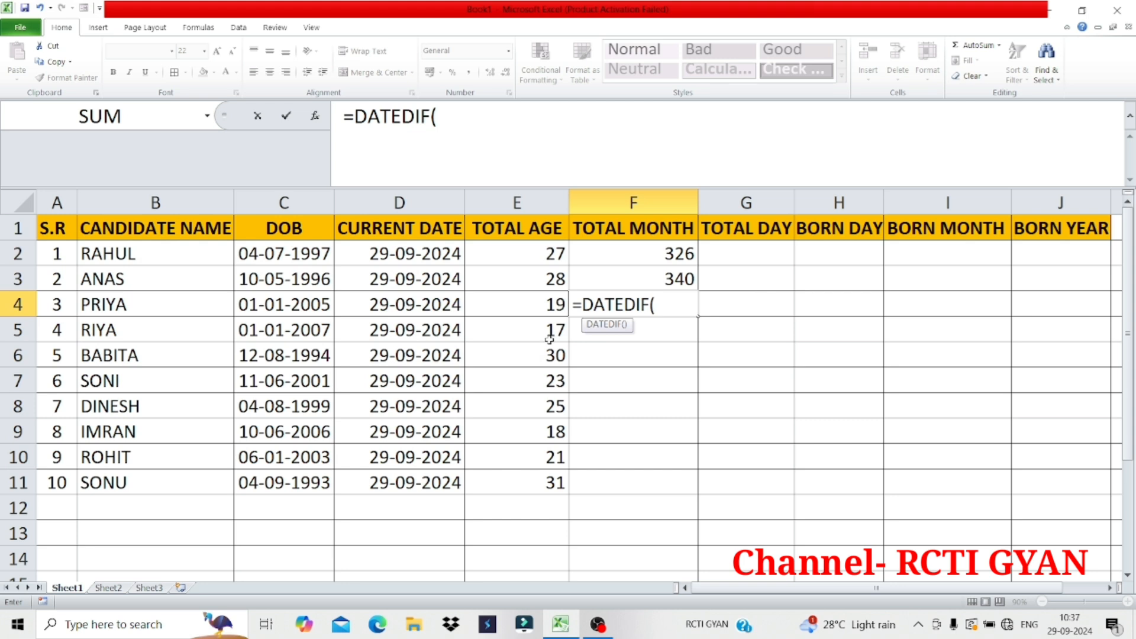
pyautogui.click(287, 306)
pyautogui.write(',')
pyautogui.click(400, 308)
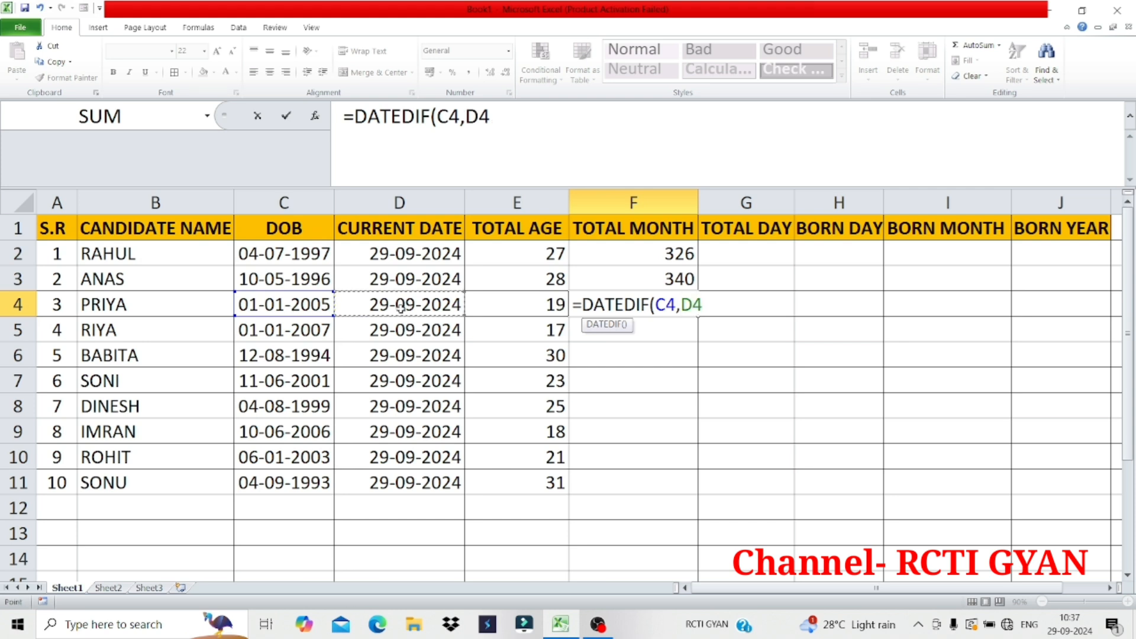
pyautogui.write(',"M')
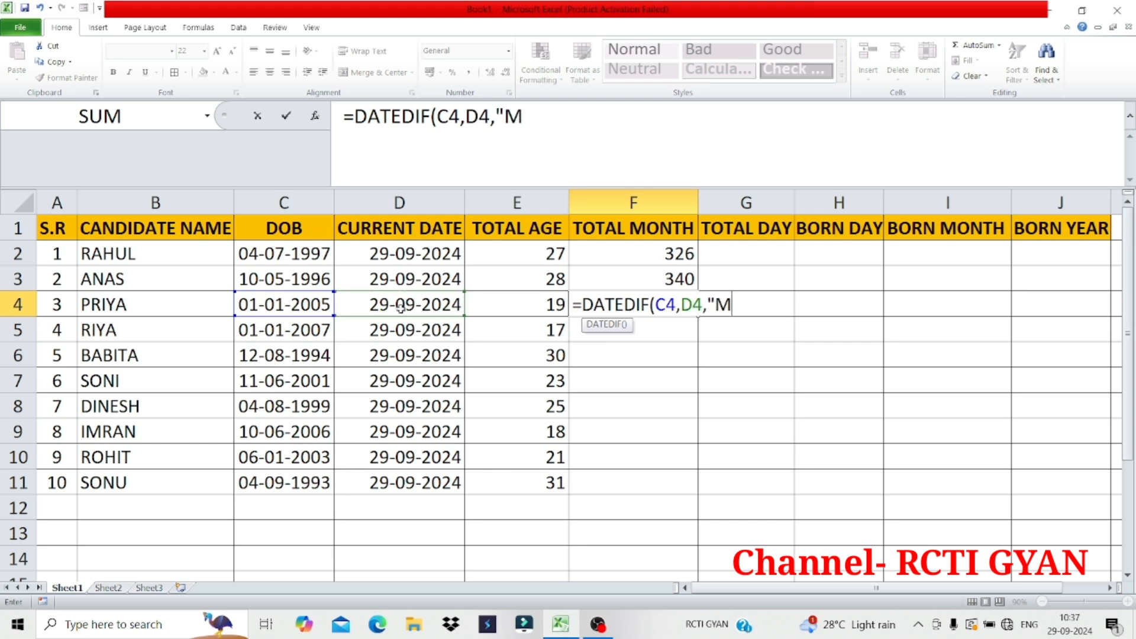
pyautogui.write('")')
pyautogui.press('Return')
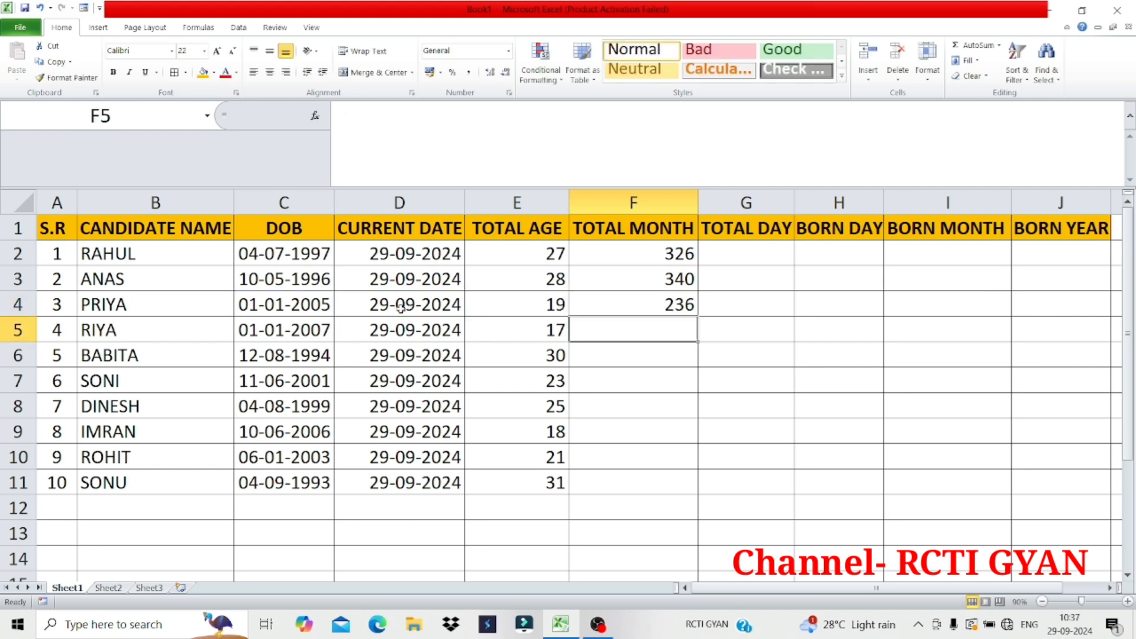
pyautogui.click(658, 308)
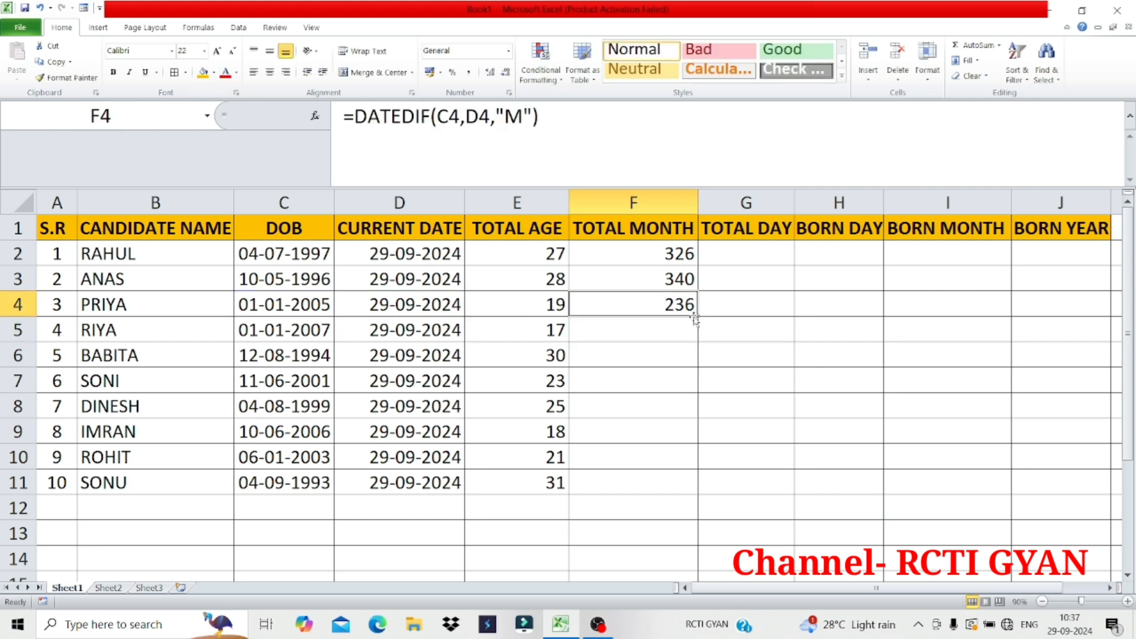
pyautogui.moveTo(698, 318); pyautogui.dragTo(697, 491)
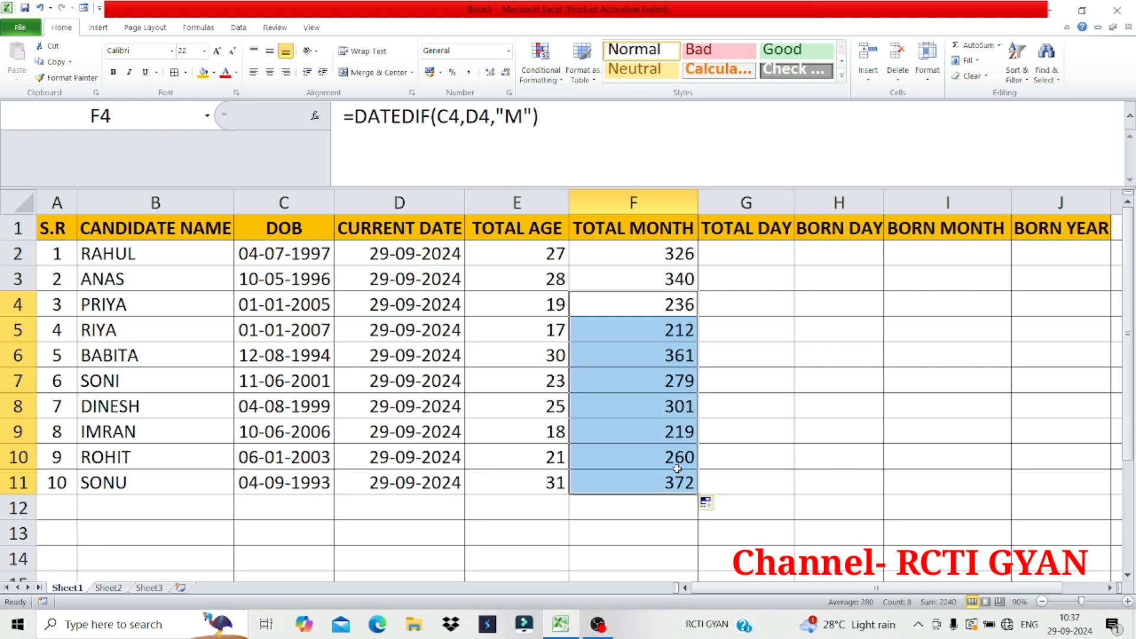
# Calculate the first candidate's total days in G2 with the formula =DATEDIF(C2,D2,"D")
pyautogui.click(751, 254)
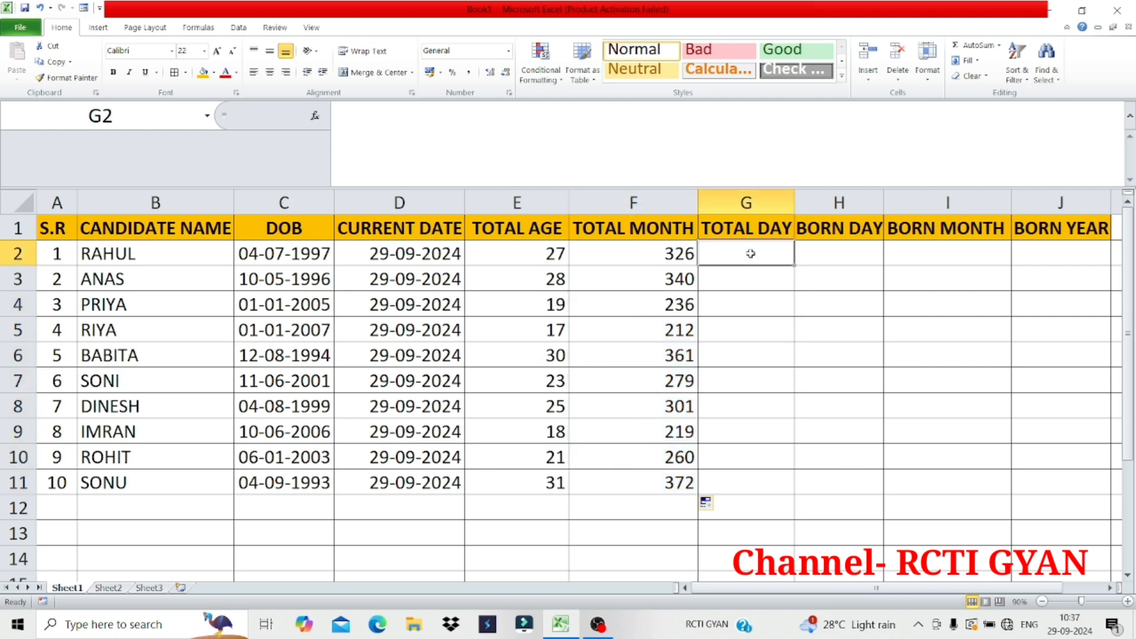
pyautogui.write('=DATED')
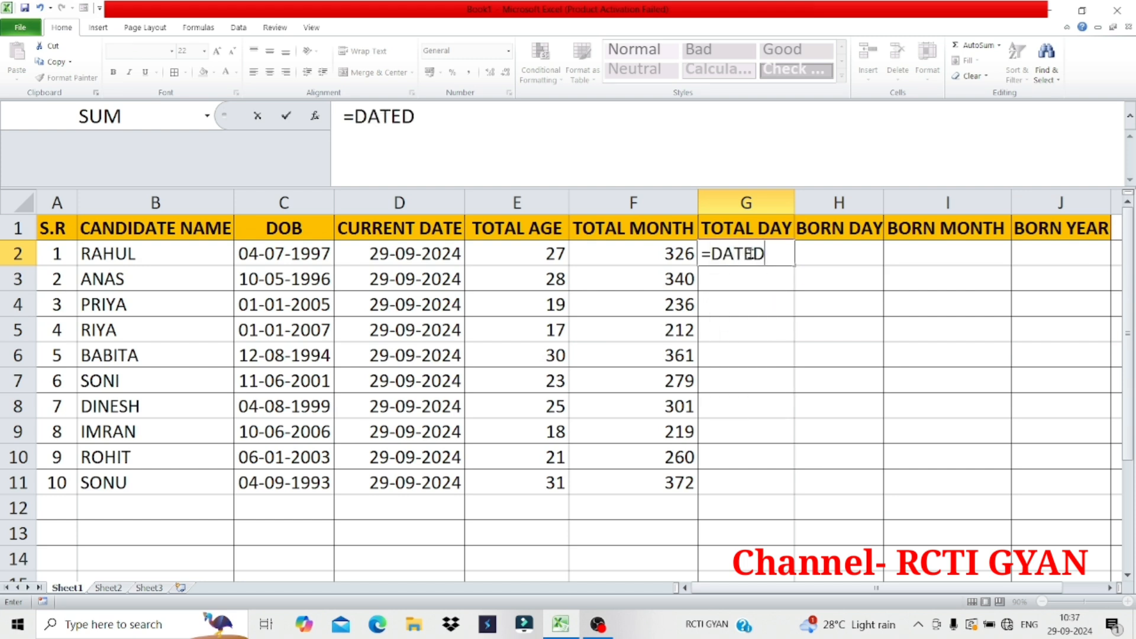
pyautogui.write('IF(')
pyautogui.click(301, 255)
pyautogui.write(',')
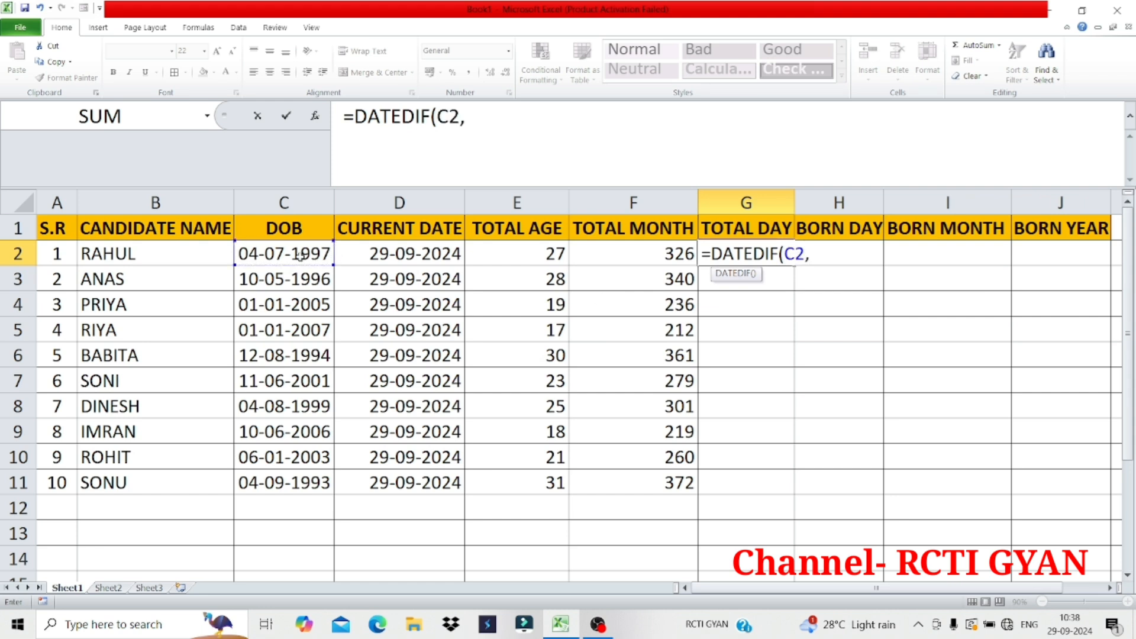
pyautogui.click(383, 255)
pyautogui.write(',')
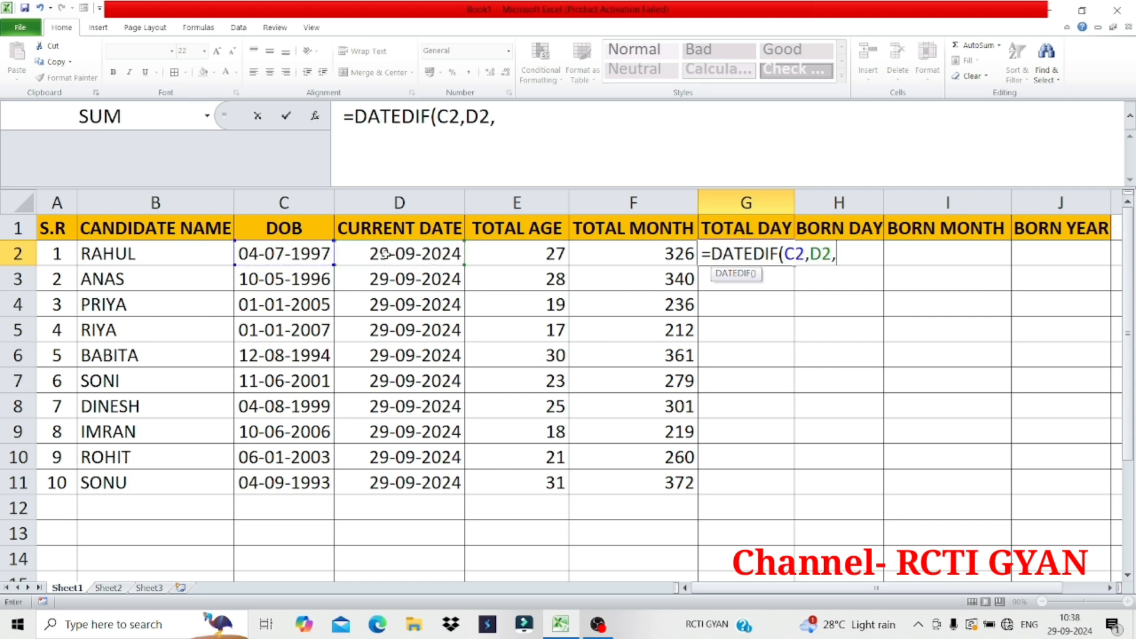
pyautogui.write('"D")')
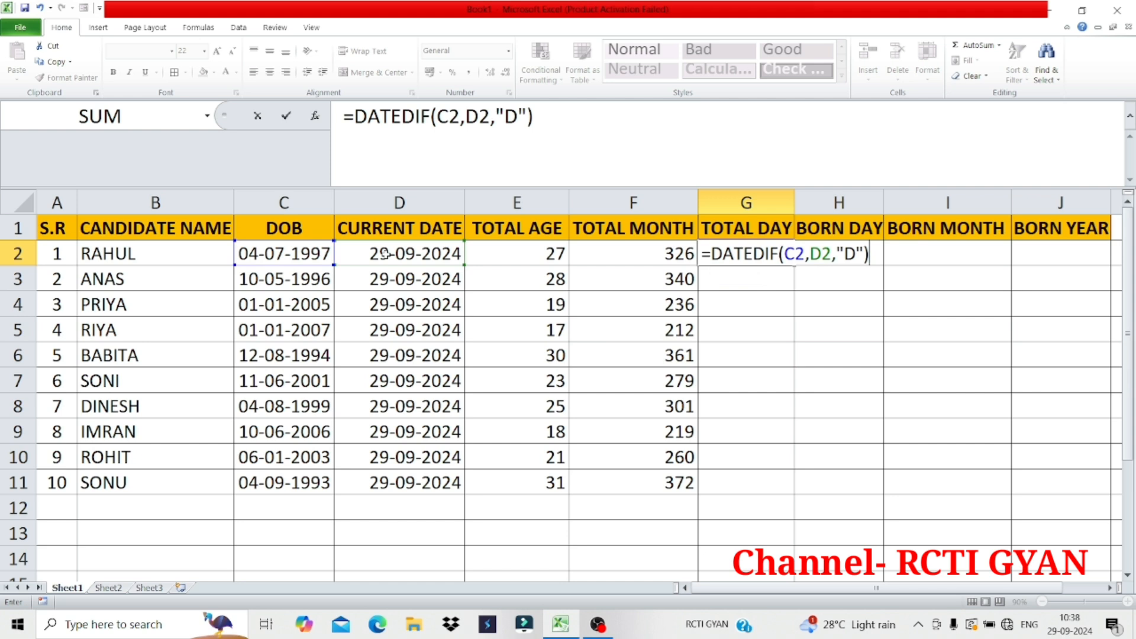
pyautogui.press('Return')
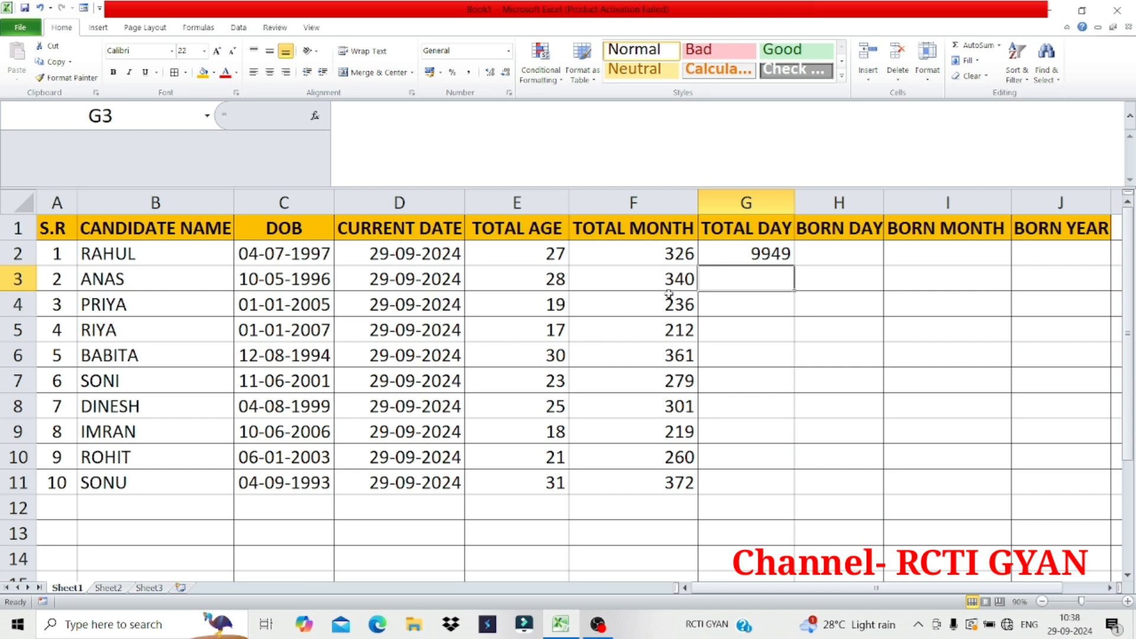
pyautogui.click(755, 254)
# Calculate the second candidate's total days in G3 with the formula =DATEDIF(C3,D3,"D")
pyautogui.click(752, 285)
pyautogui.write('=DATE')
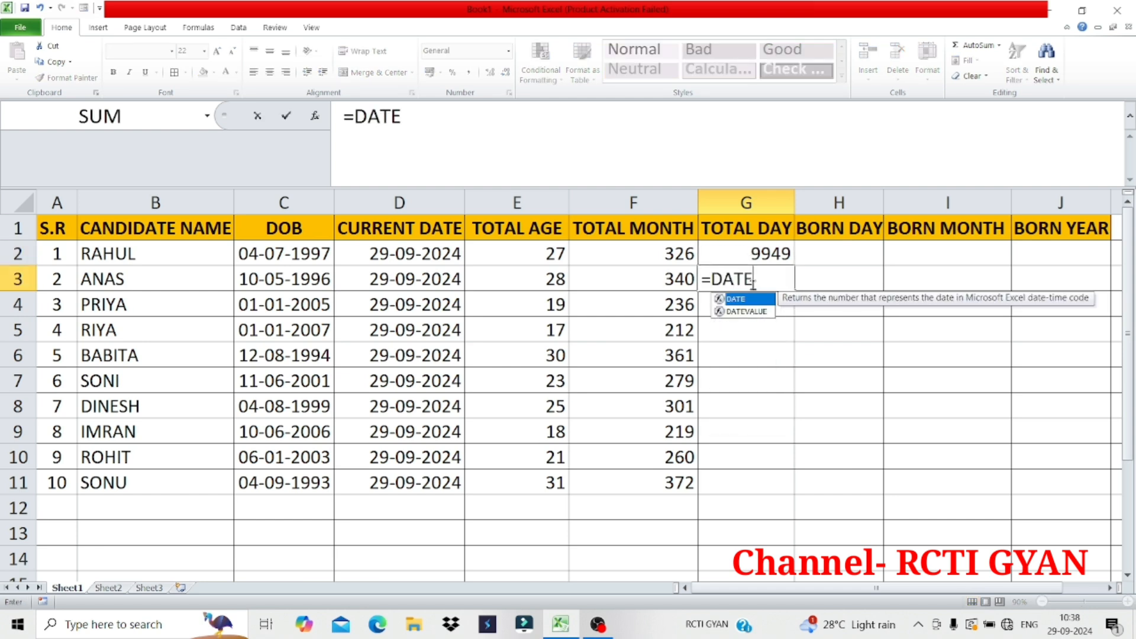
pyautogui.write('DIF')
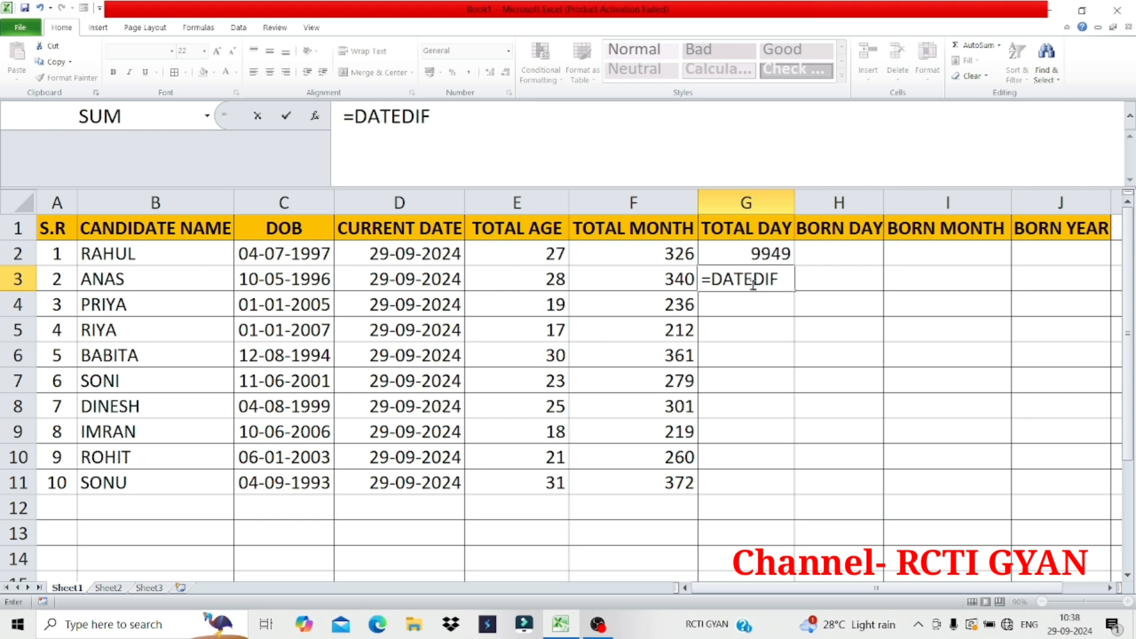
pyautogui.write('(')
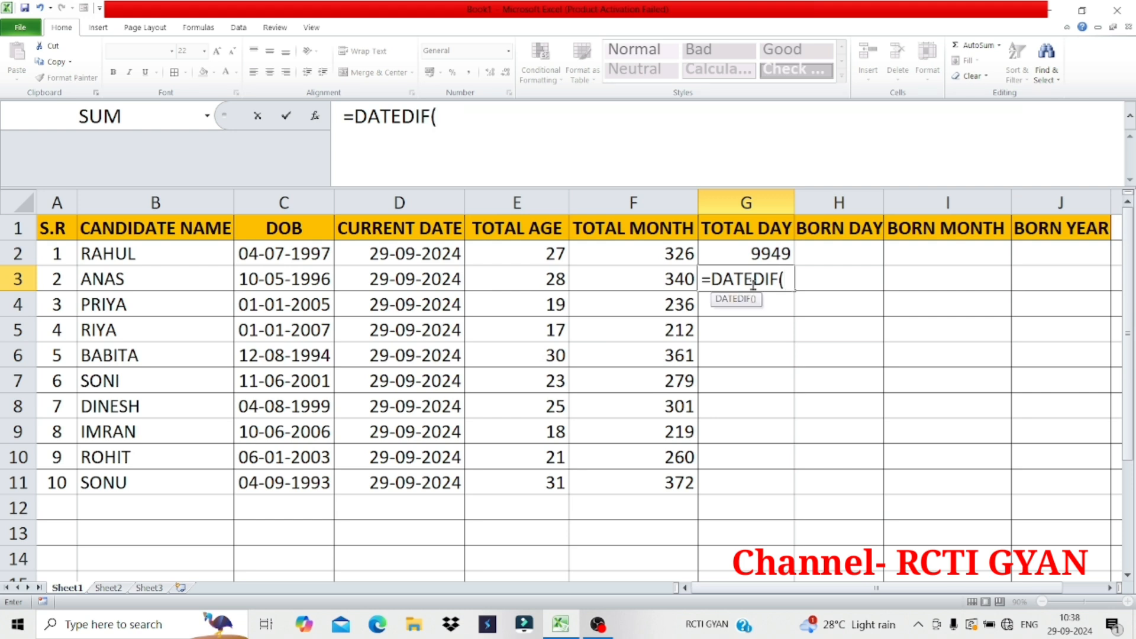
pyautogui.click(318, 279)
pyautogui.write(',')
pyautogui.click(439, 282)
pyautogui.write(',')
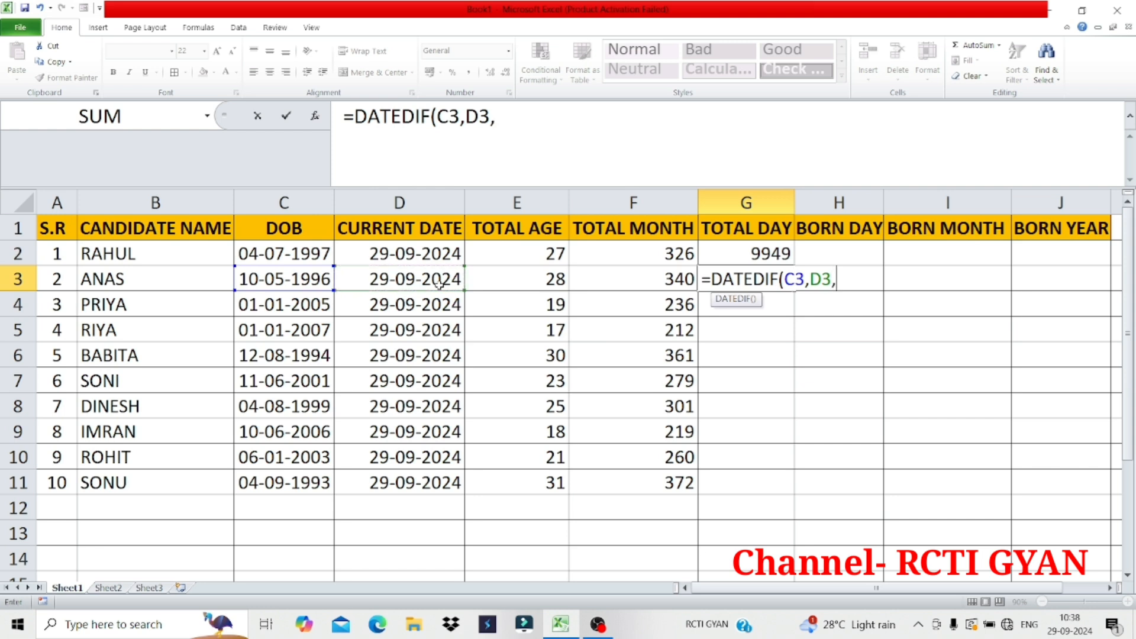
pyautogui.write('"D")')
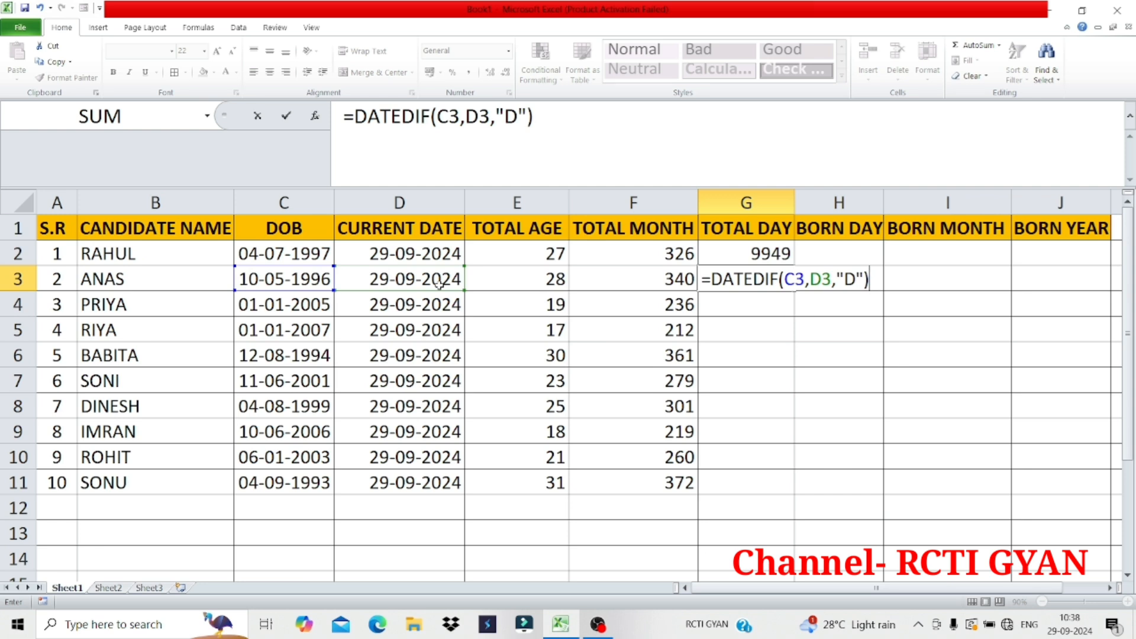
pyautogui.press('Return')
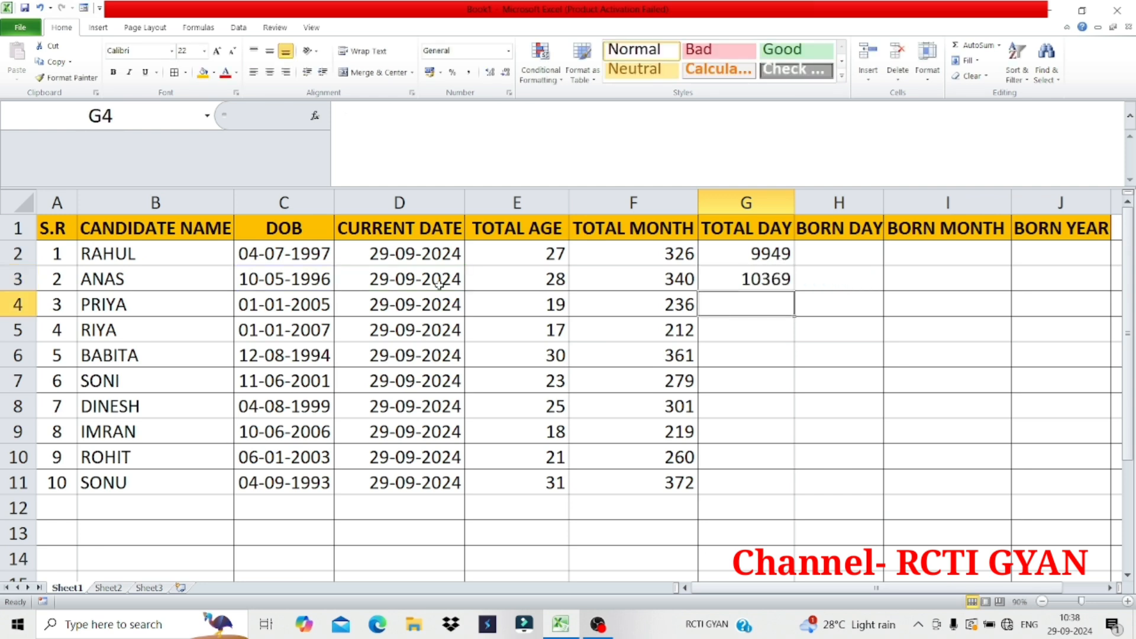
# Fill the total days formula from G3 down through G11 and inspect the first candidate's formulas in E2, F2 and G2
pyautogui.click(740, 283)
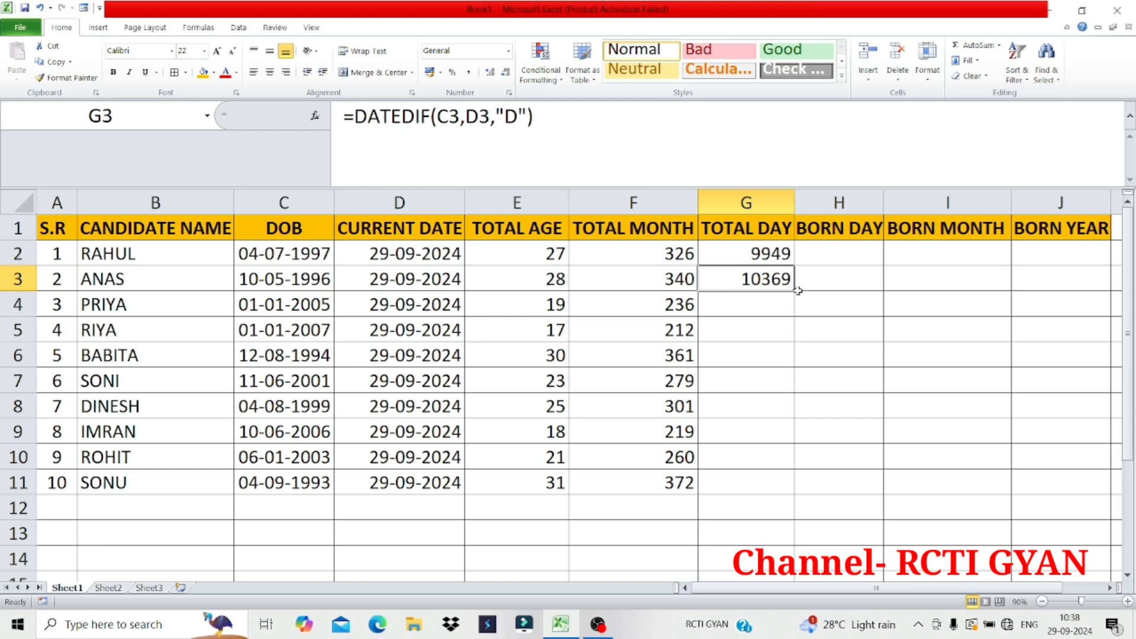
pyautogui.moveTo(798, 290); pyautogui.dragTo(803, 484)
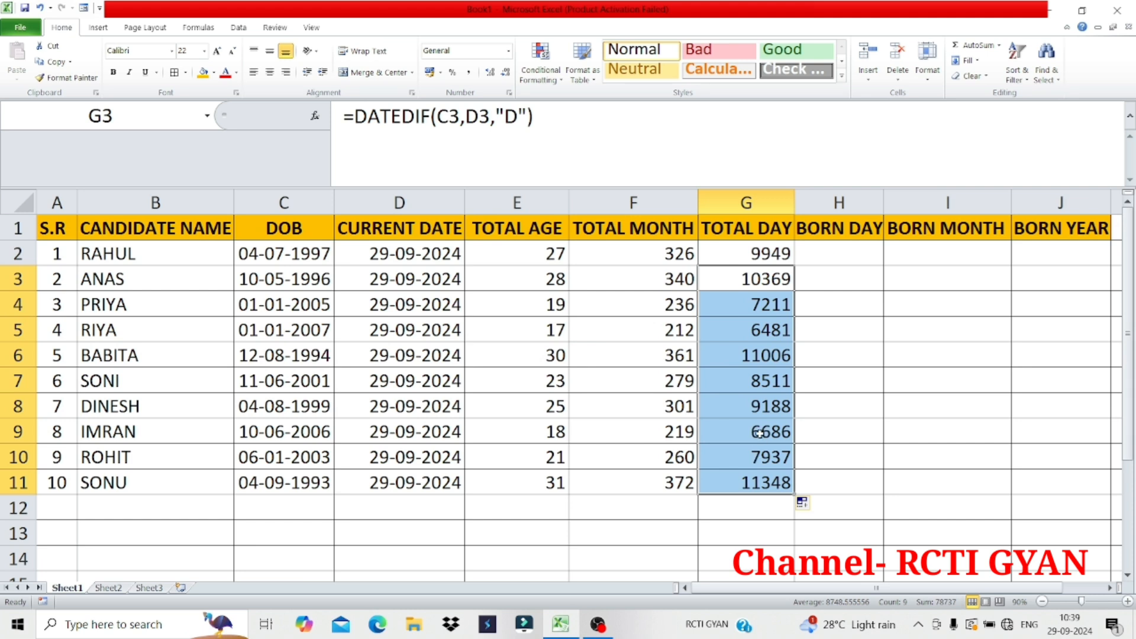
pyautogui.click(546, 260)
pyautogui.click(639, 260)
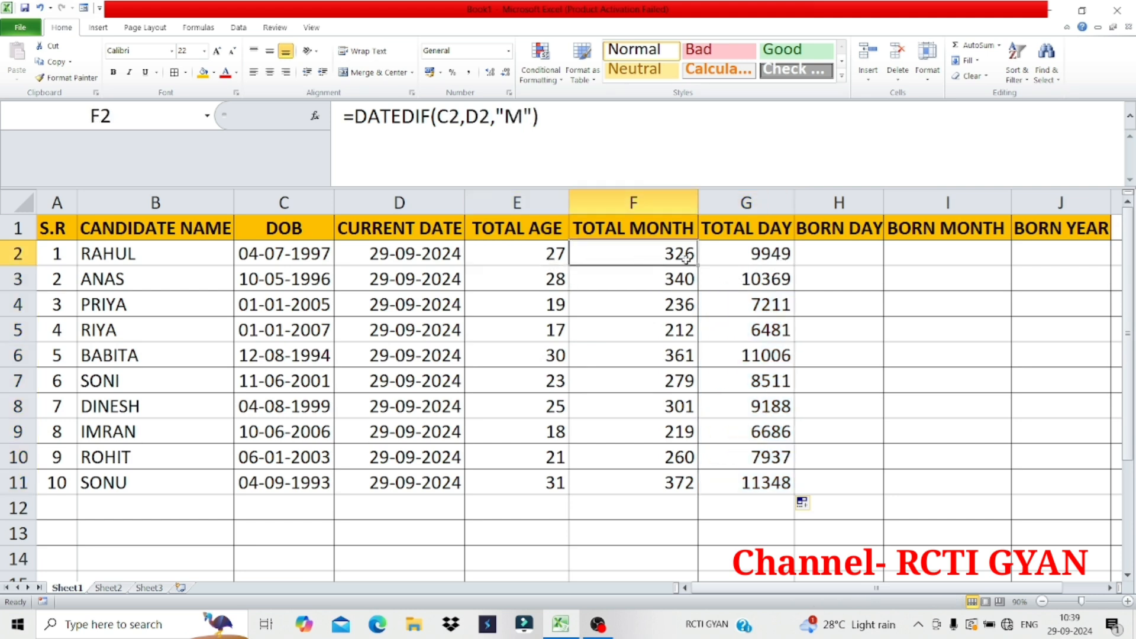
pyautogui.click(766, 258)
# Widen the BORN DAY column slightly and get the first candidate's birth weekday in H2 with =TEXT(C2,"DDD")
pyautogui.click(831, 257)
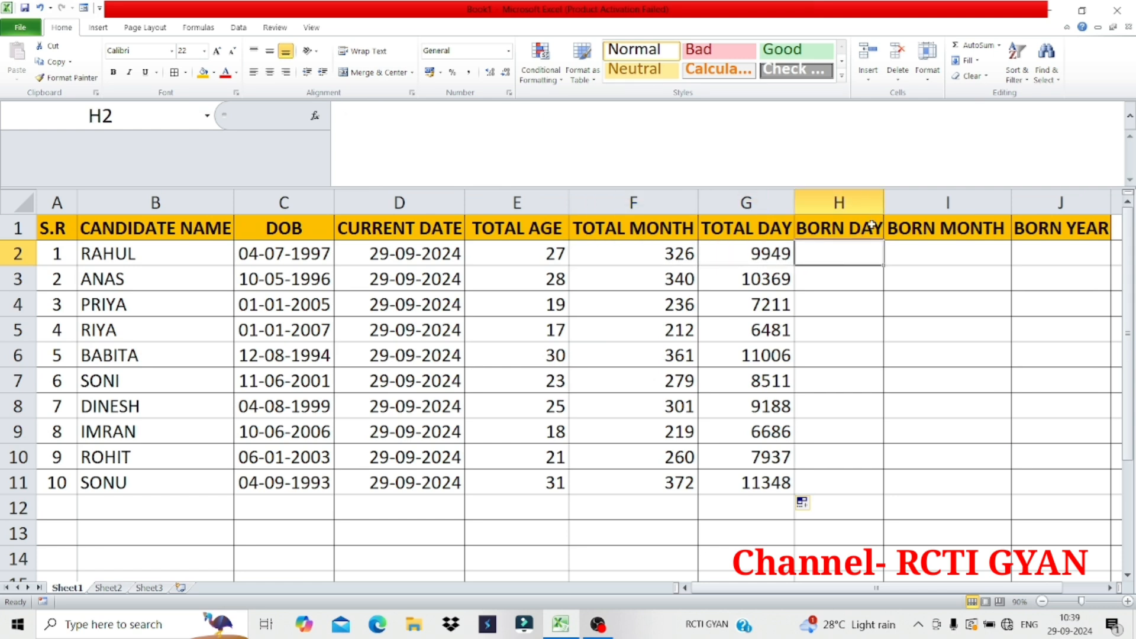
pyautogui.moveTo(883, 203); pyautogui.dragTo(893, 203)
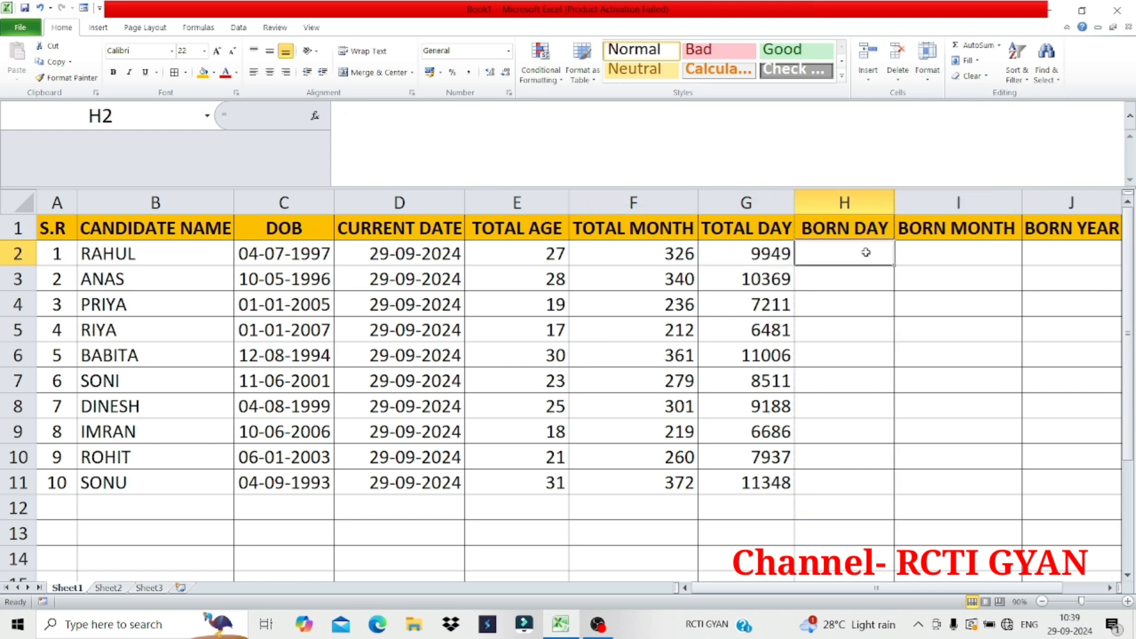
pyautogui.write('=')
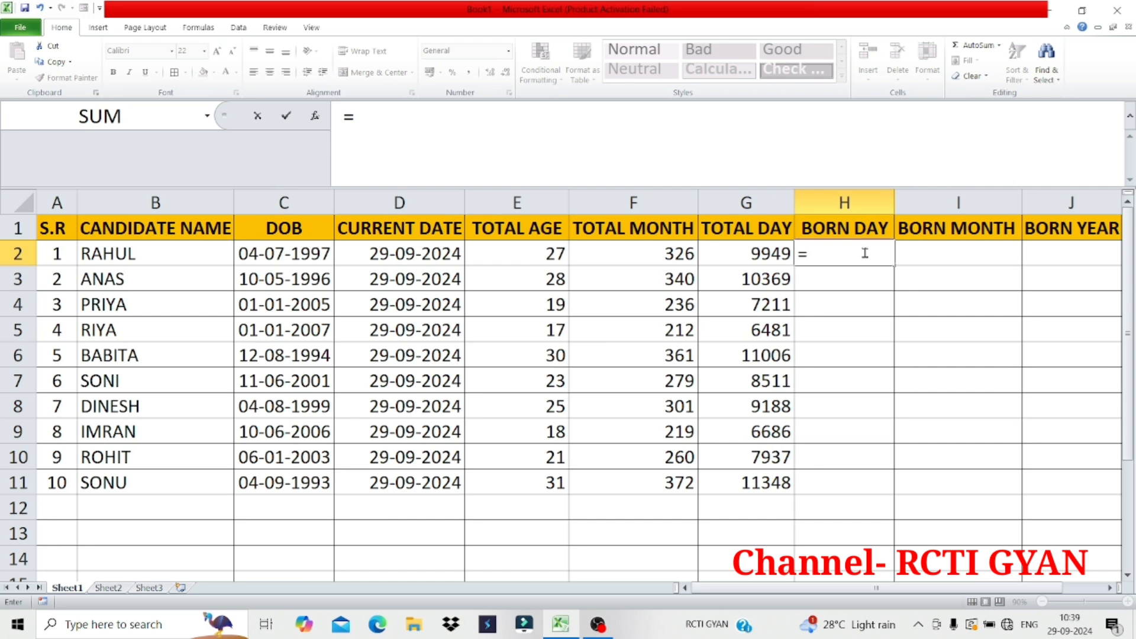
pyautogui.write('TEXT')
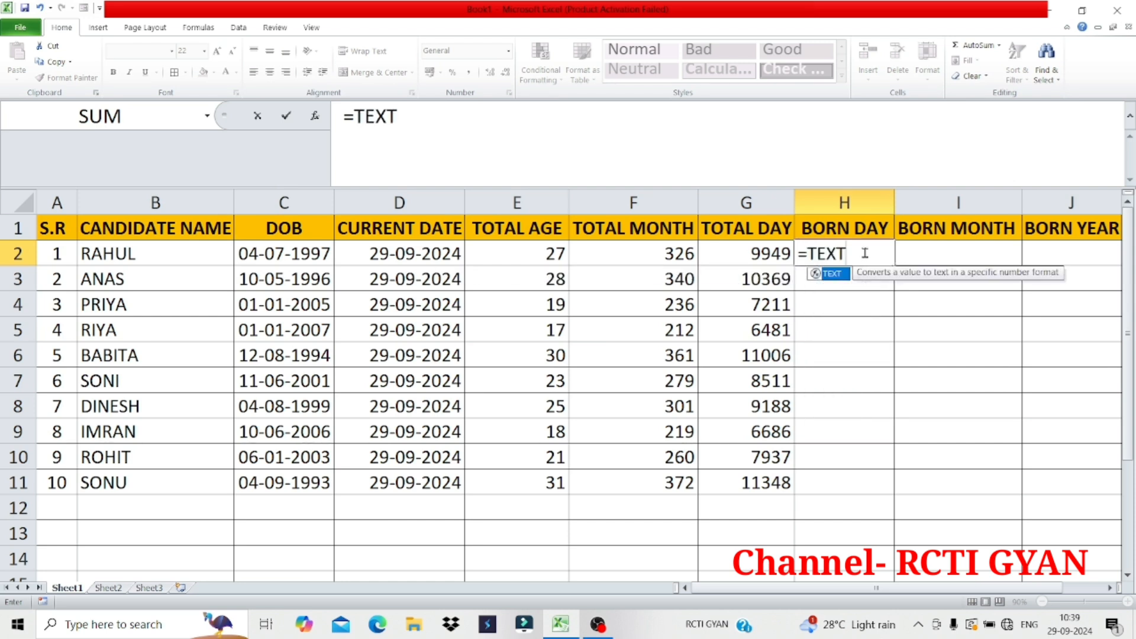
pyautogui.write('(')
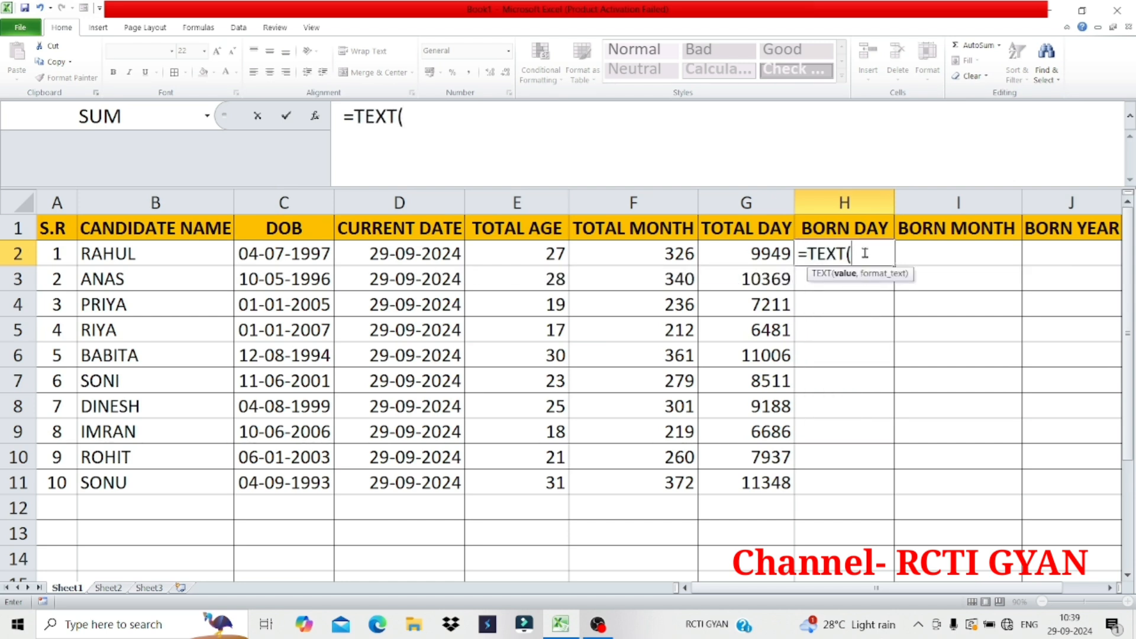
pyautogui.click(300, 253)
pyautogui.write(',"')
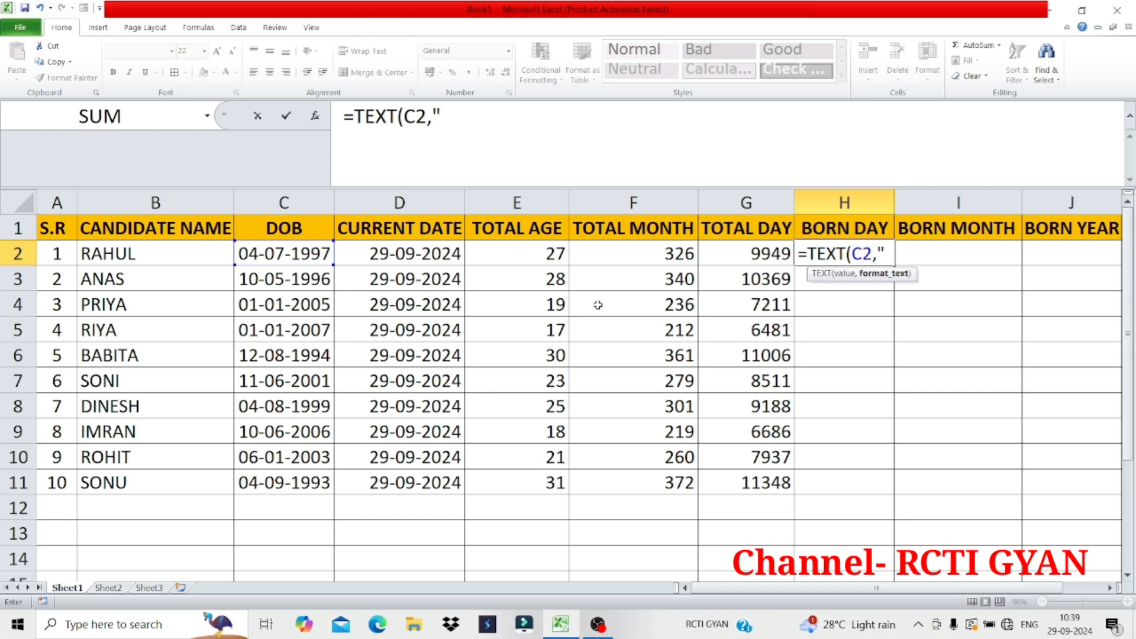
pyautogui.write('DDD")')
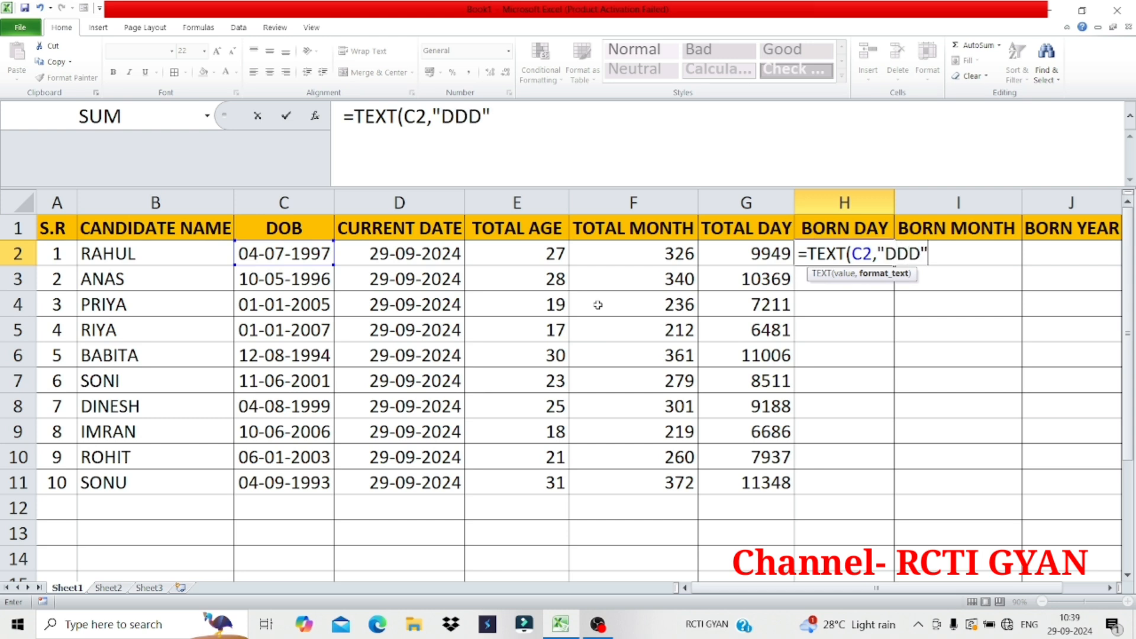
pyautogui.press('Return')
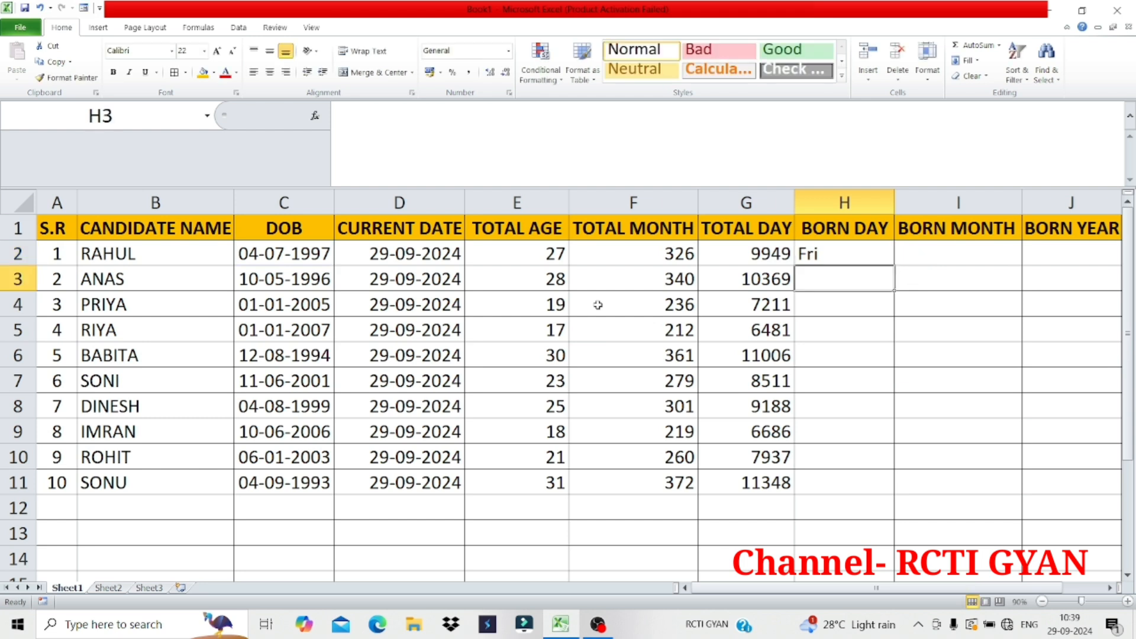
# Extend the format text in the H2 formula to show the full weekday name, making it =TEXT(C2,"DDDDDD")
pyautogui.doubleClick(841, 254)
pyautogui.click(911, 251)
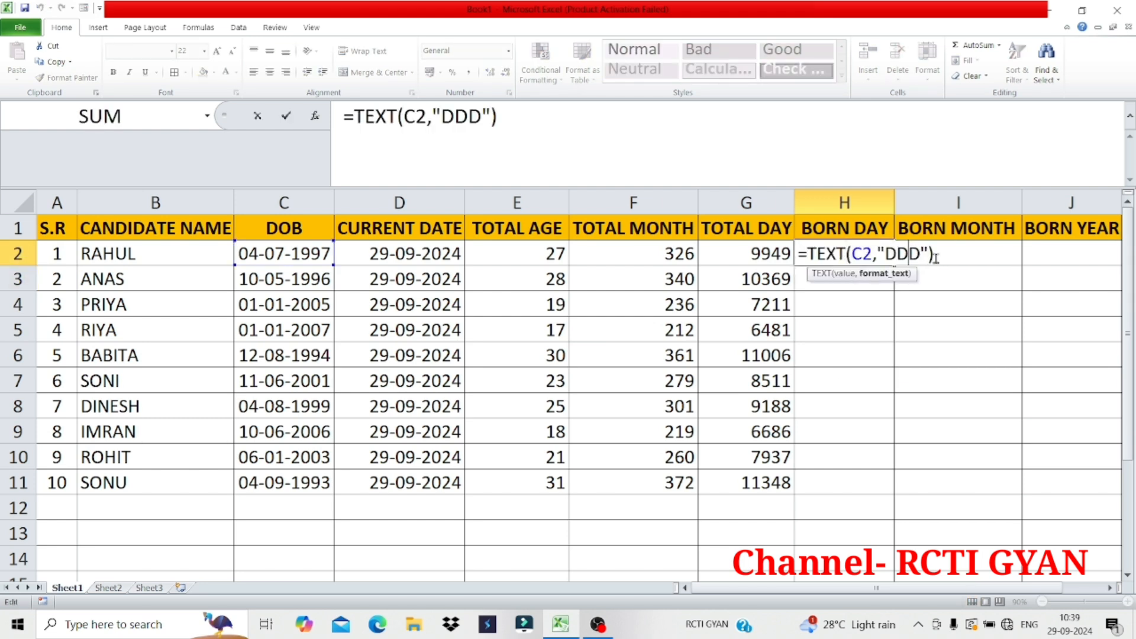
pyautogui.press('Right')
pyautogui.write('DDD')
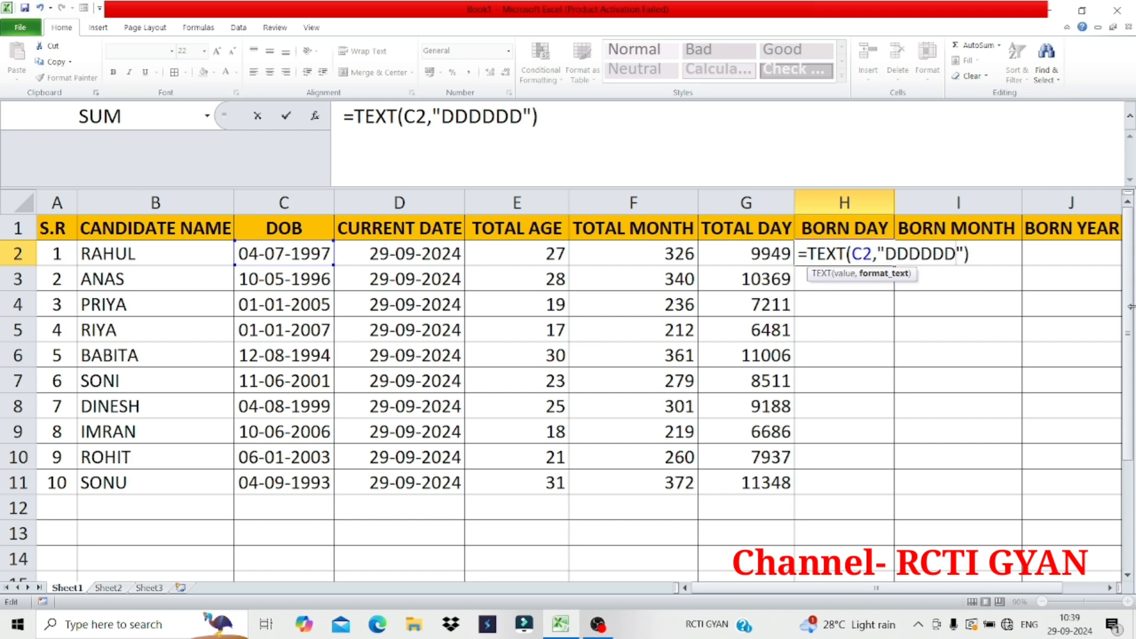
pyautogui.press('Return')
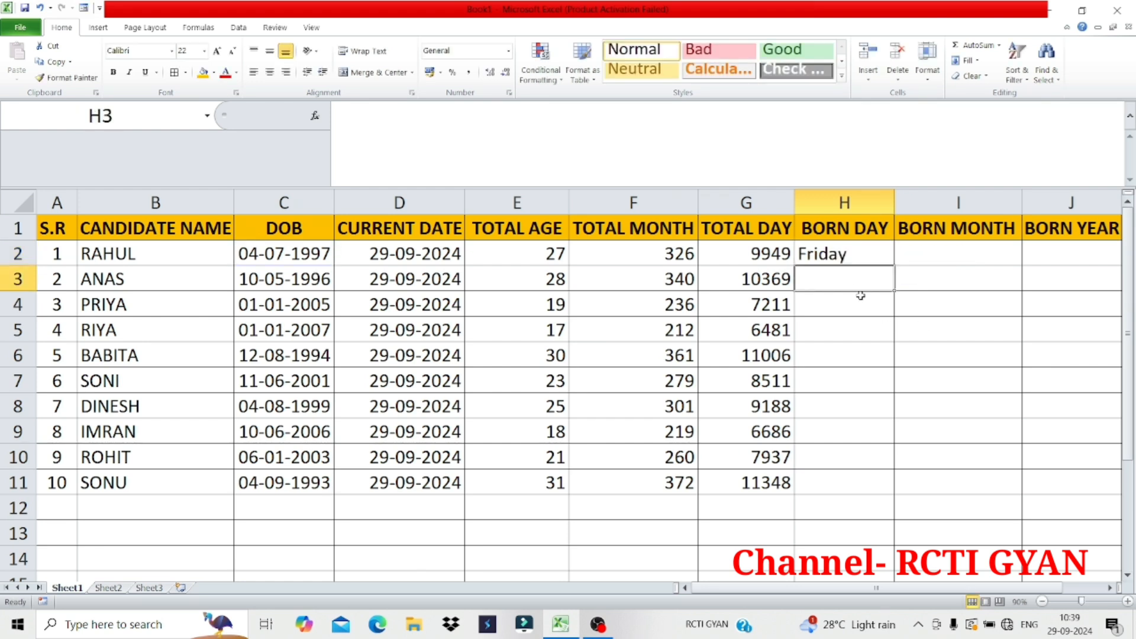
# Get the second candidate's full birth weekday in H3 with the formula =TEXT(C3,"DDDDDD")
pyautogui.write('=')
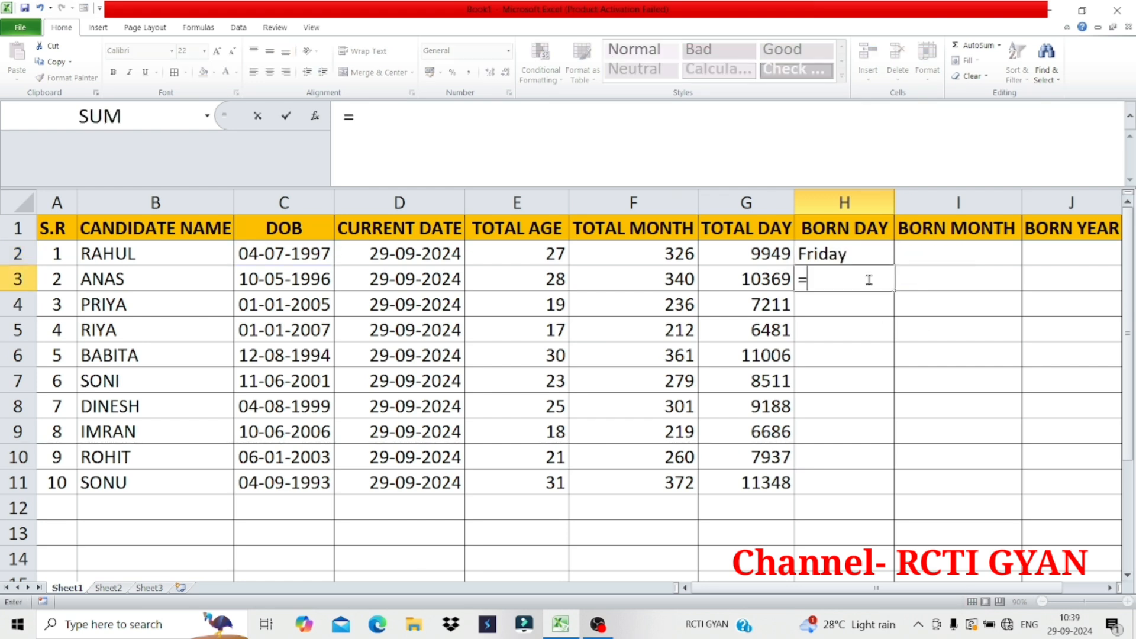
pyautogui.write('TEXT(')
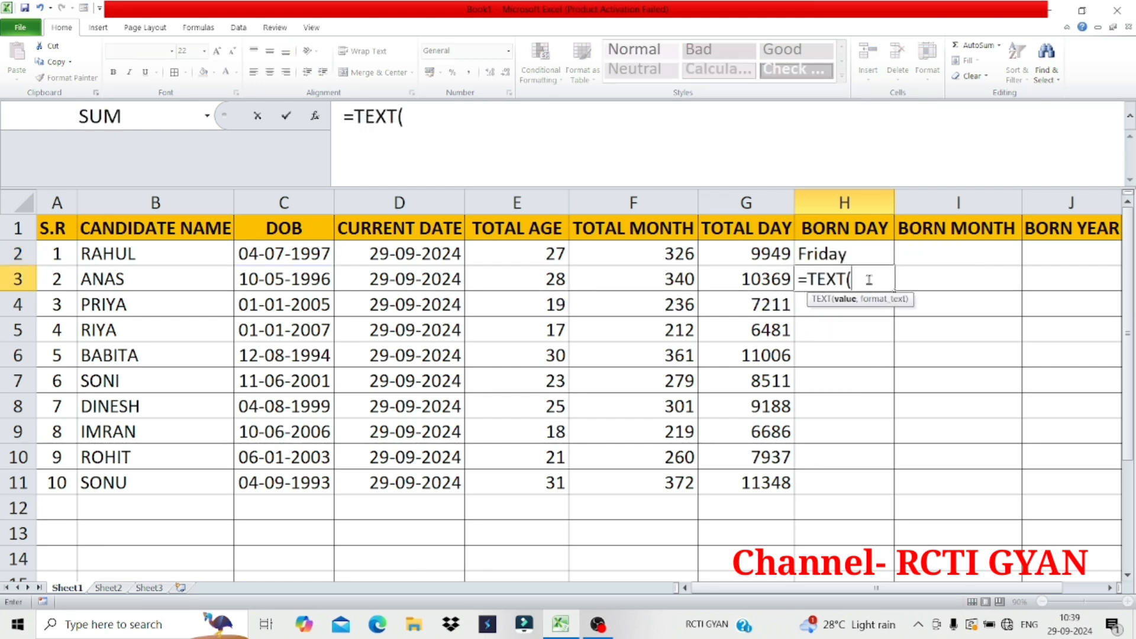
pyautogui.click(286, 275)
pyautogui.write(',"DDDD')
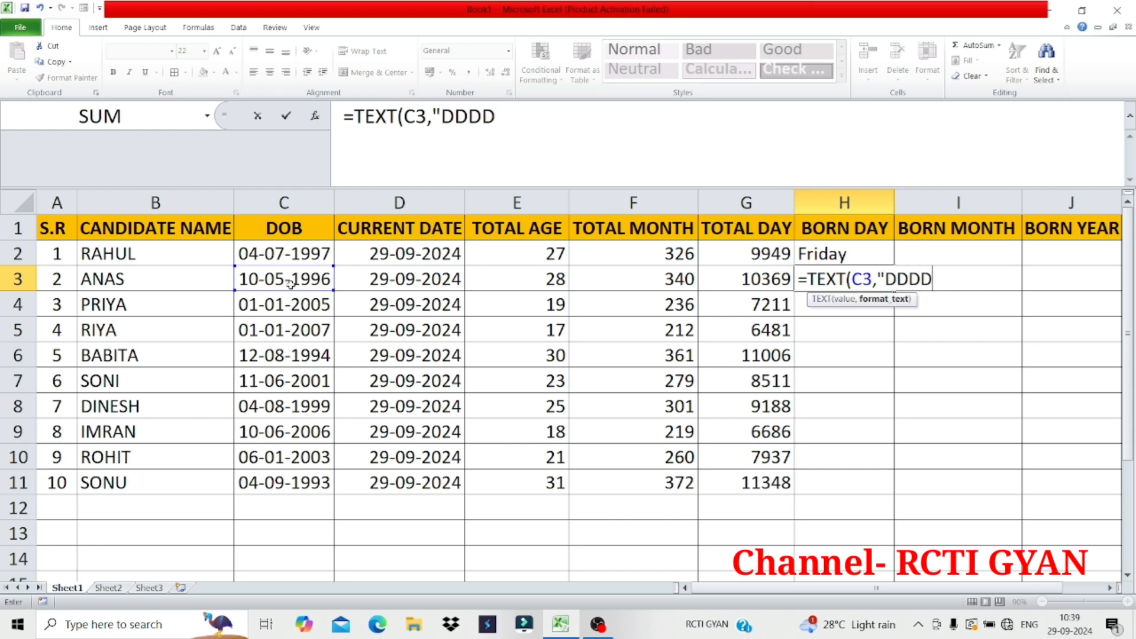
pyautogui.write('DD"')
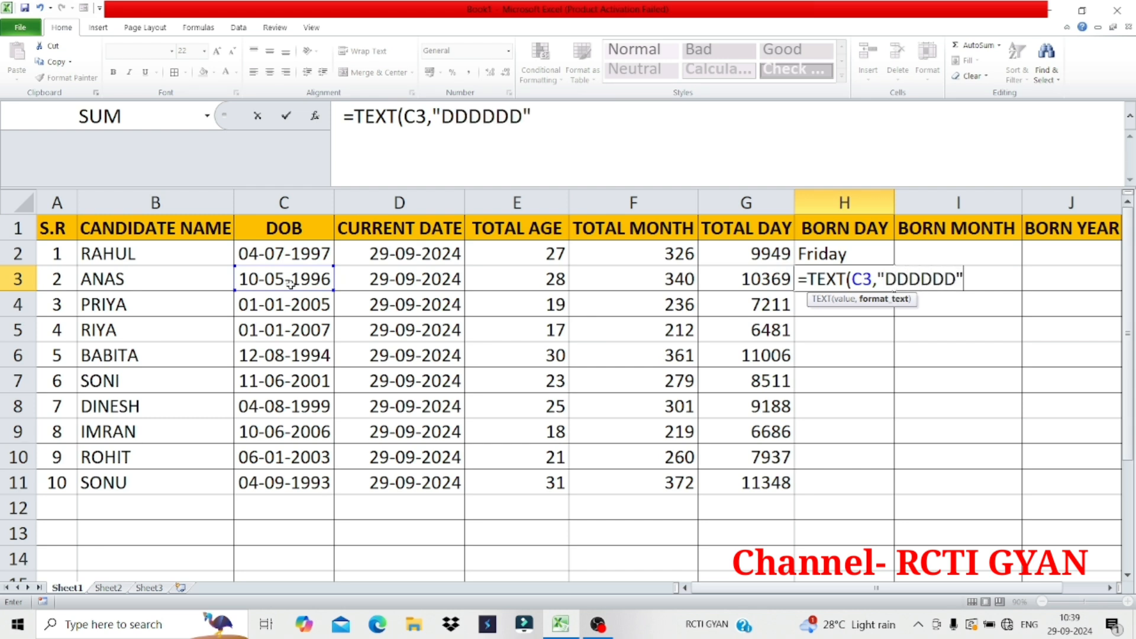
pyautogui.write(')')
pyautogui.press('Return')
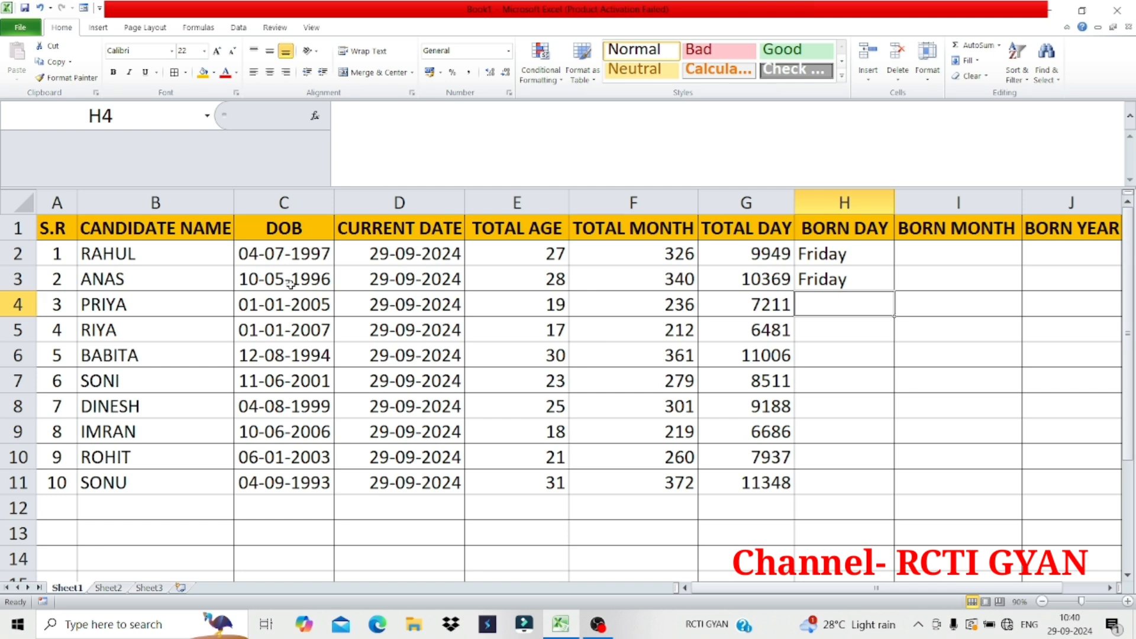
# Get the third candidate's full birth weekday in H4 with the formula =TEXT(C4,"DDDDDD")
pyautogui.write('=')
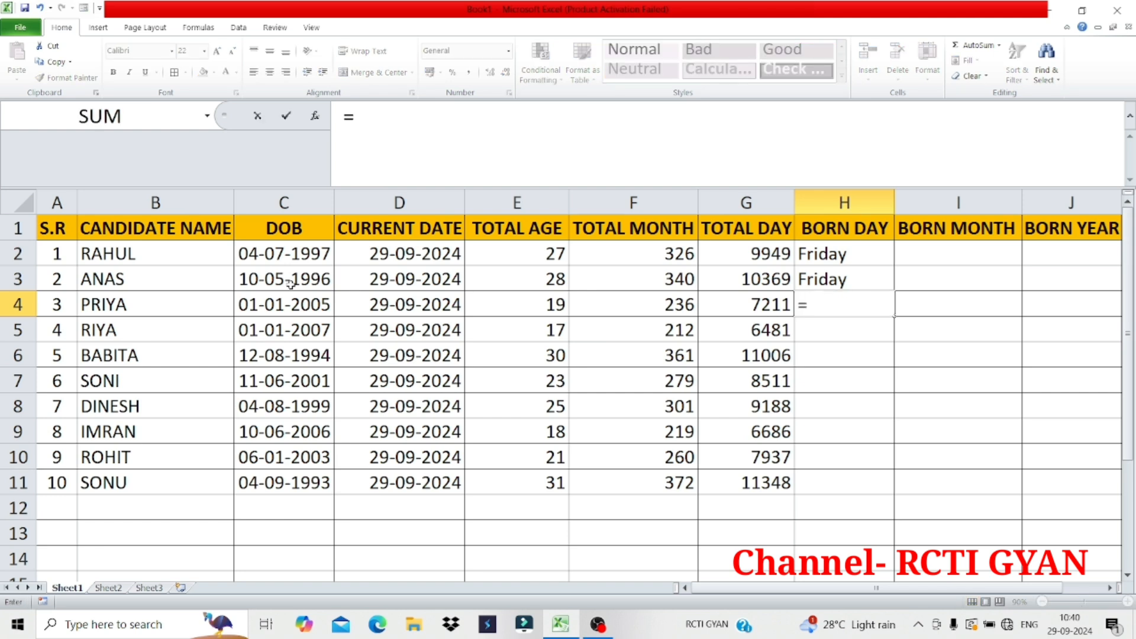
pyautogui.write('TEXT(')
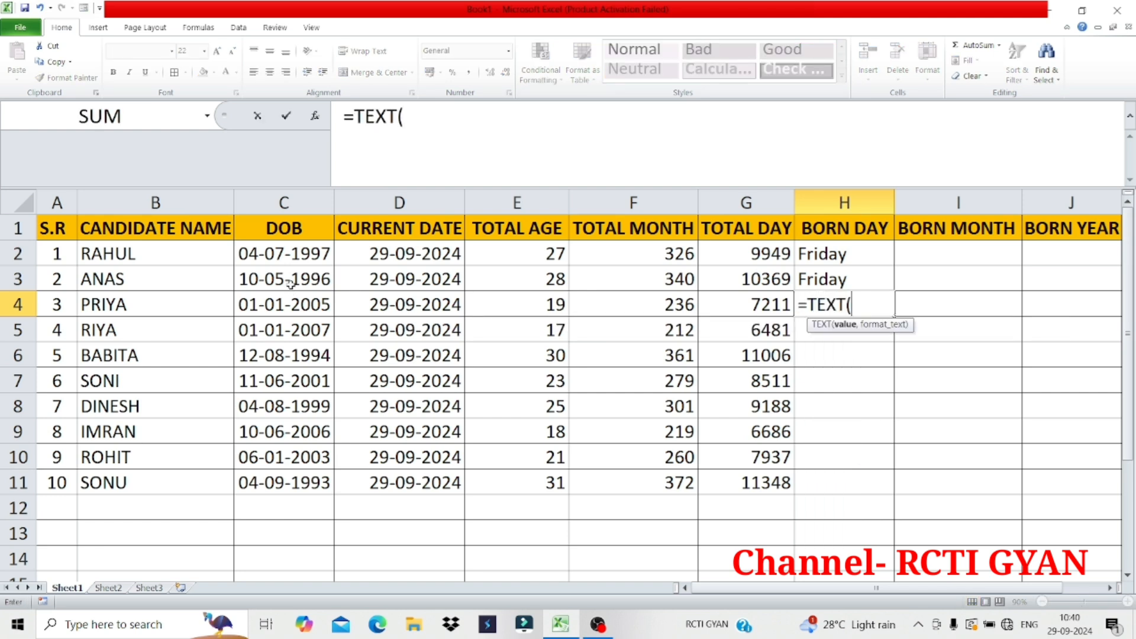
pyautogui.click(289, 305)
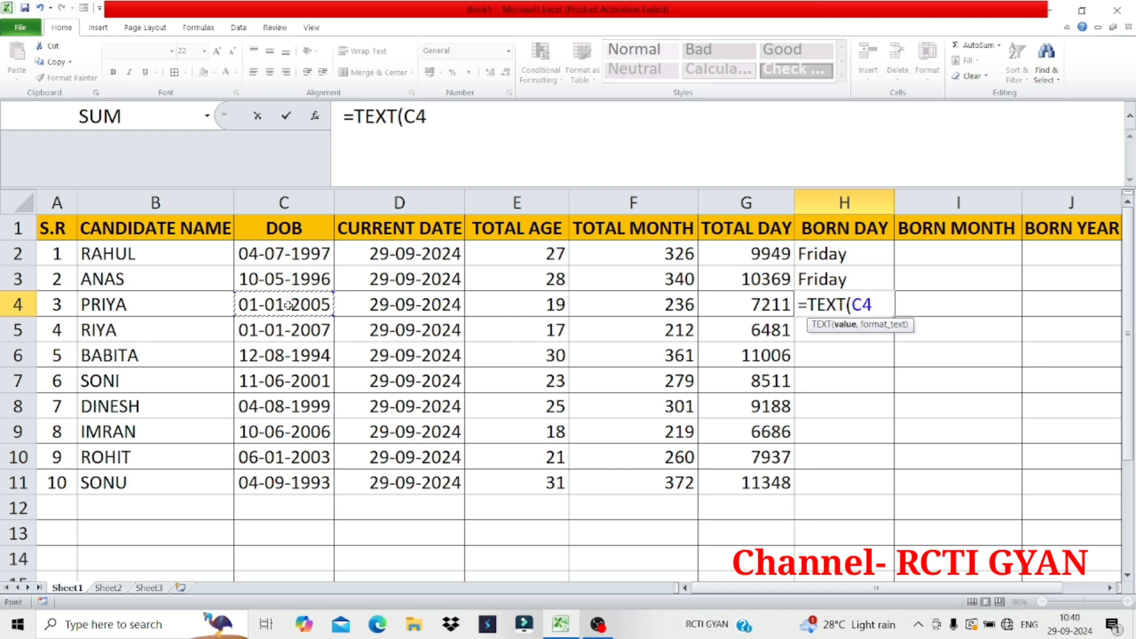
pyautogui.write(',"')
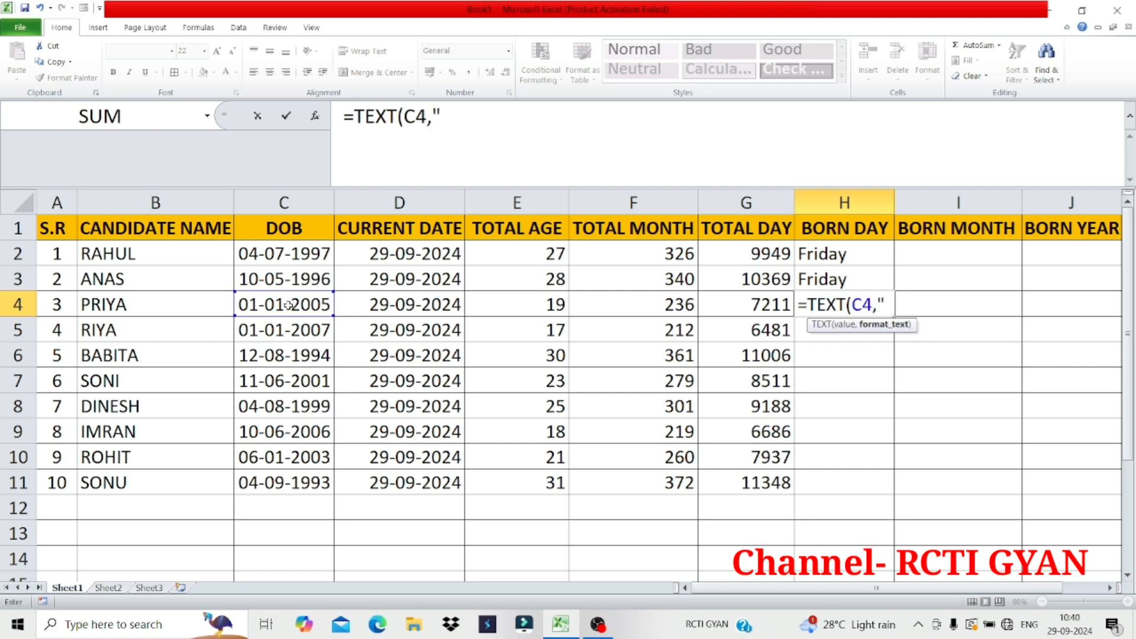
pyautogui.write('DDDD')
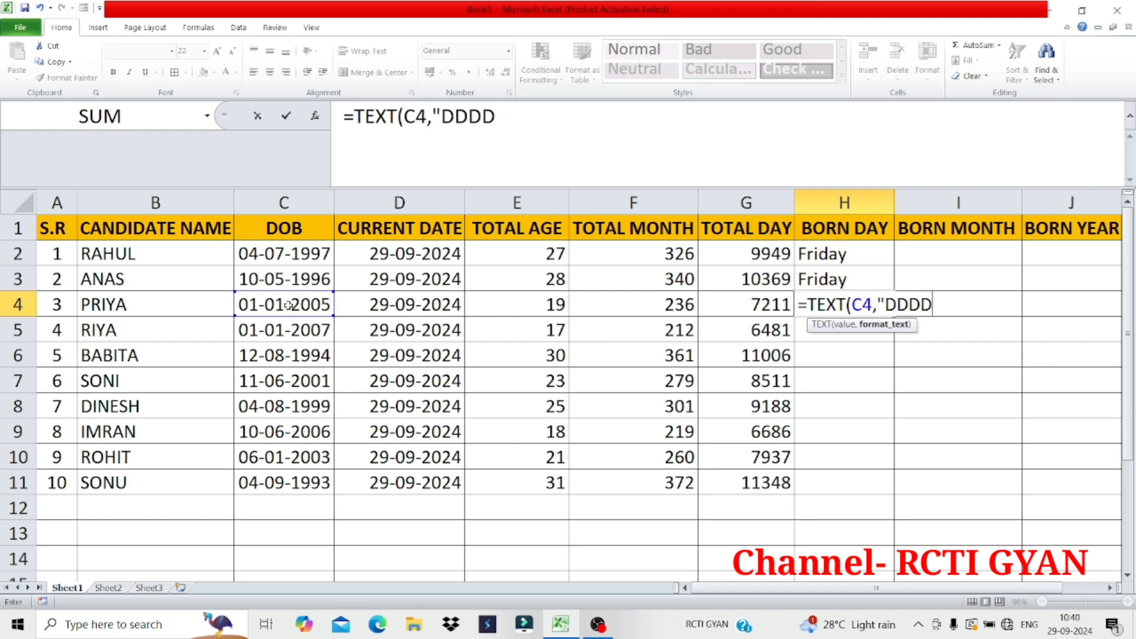
pyautogui.write('DD")')
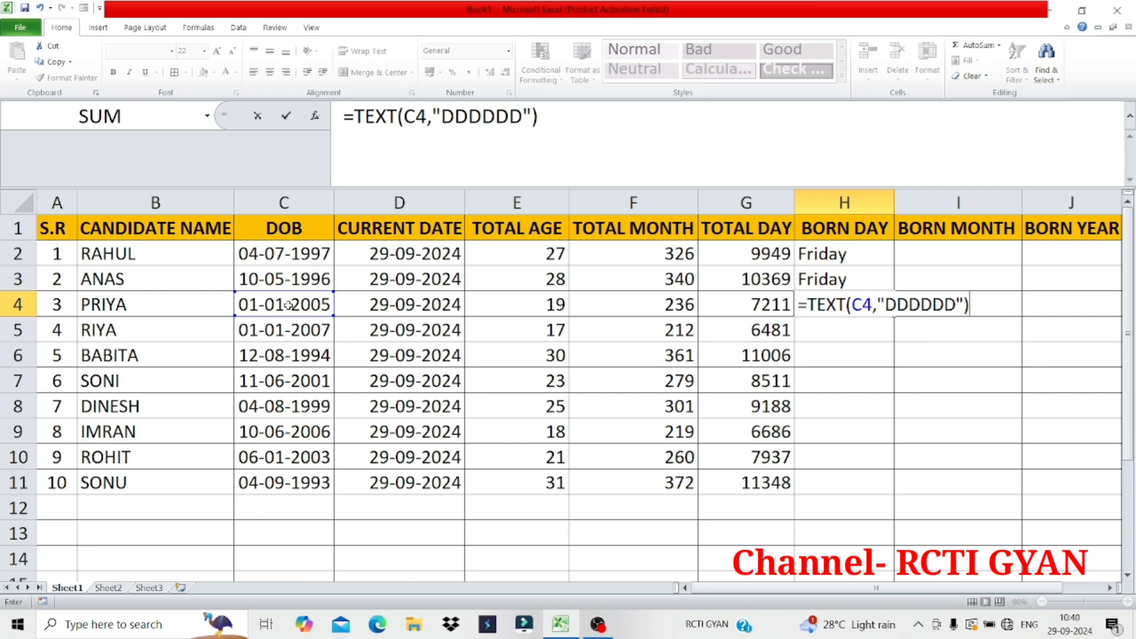
pyautogui.press('Return')
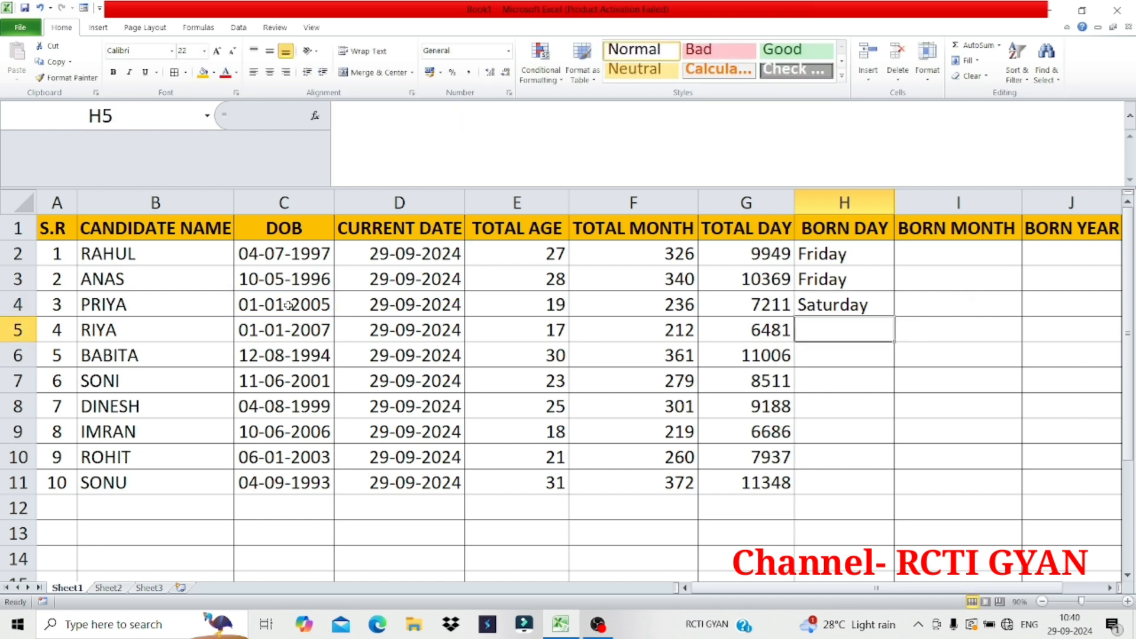
# Get the fourth candidate's full birth weekday in H5 with the formula =TEXT(C5,"DDDDDD")
pyautogui.write('=TEXT')
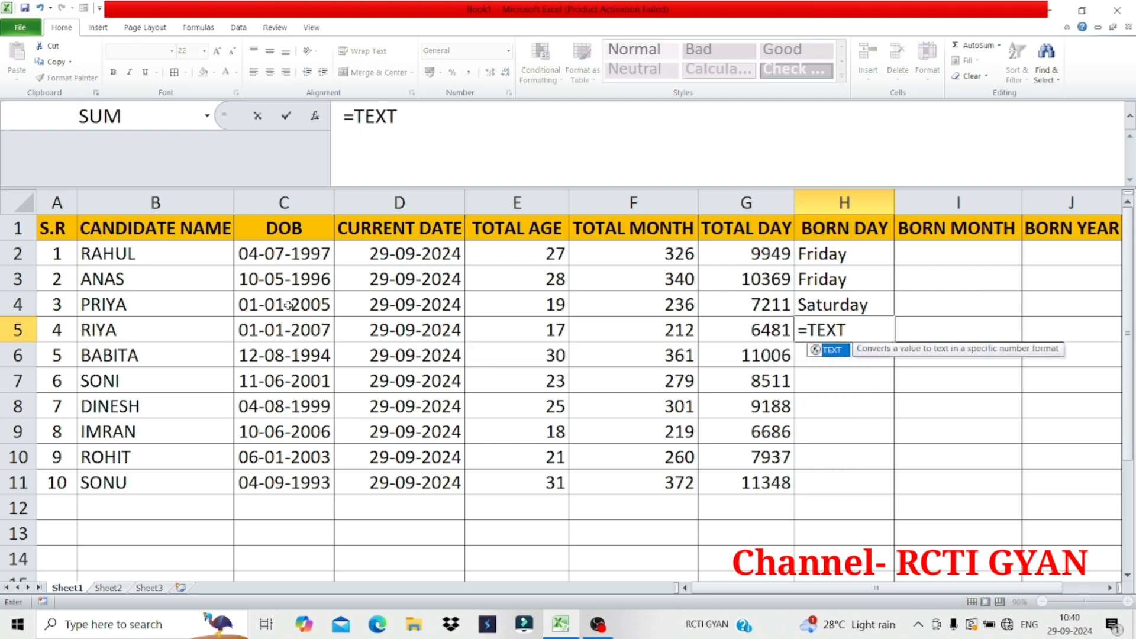
pyautogui.write('(')
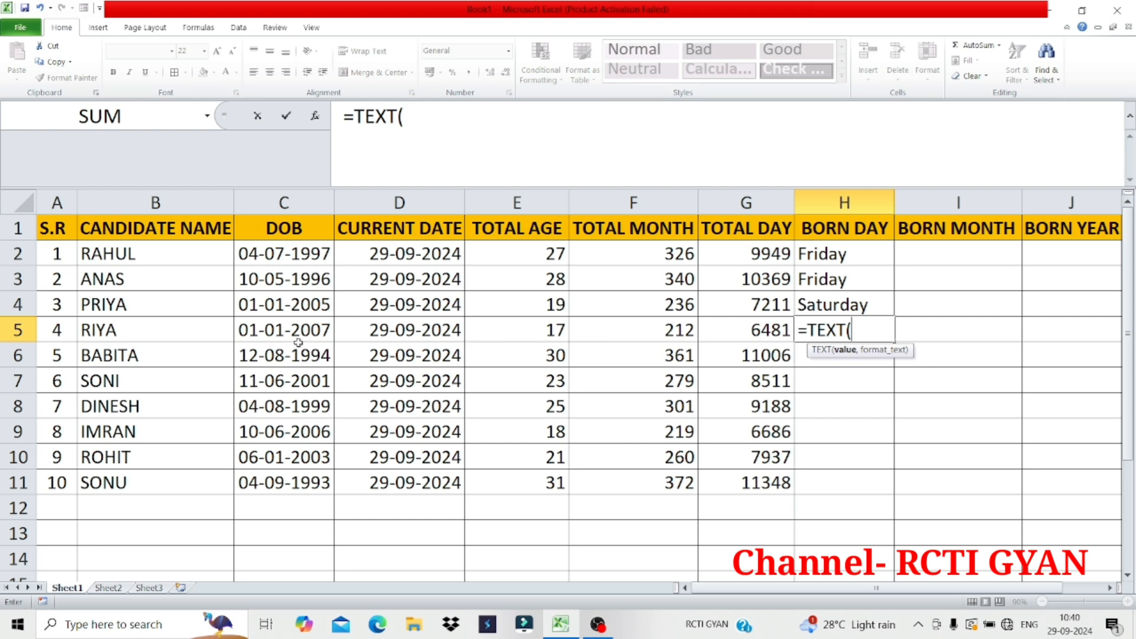
pyautogui.click(284, 329)
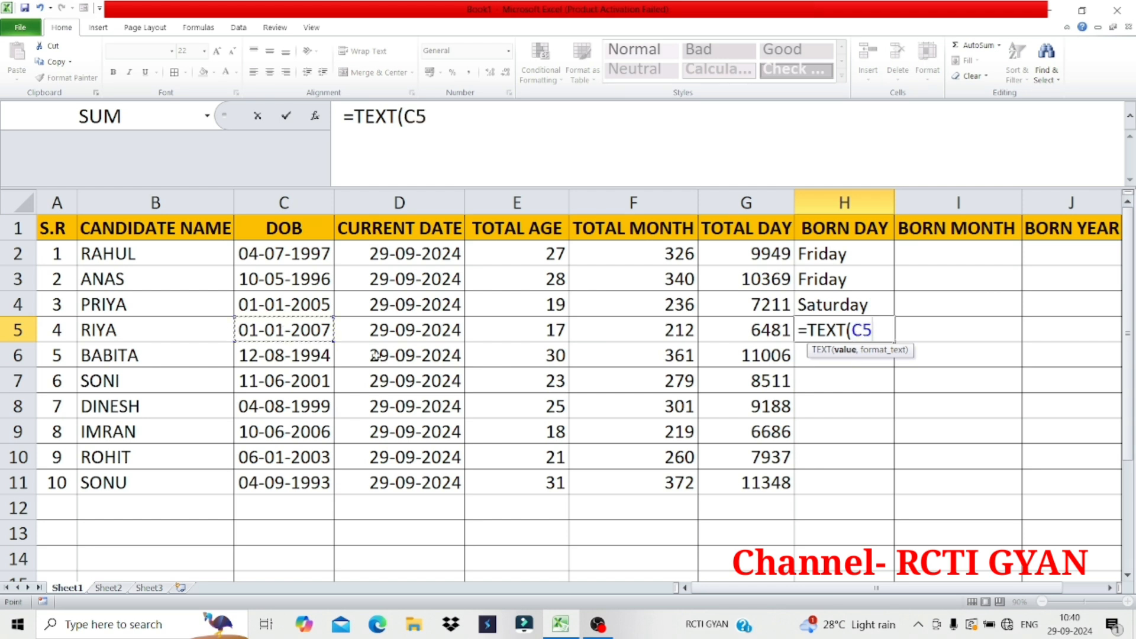
pyautogui.write(',"')
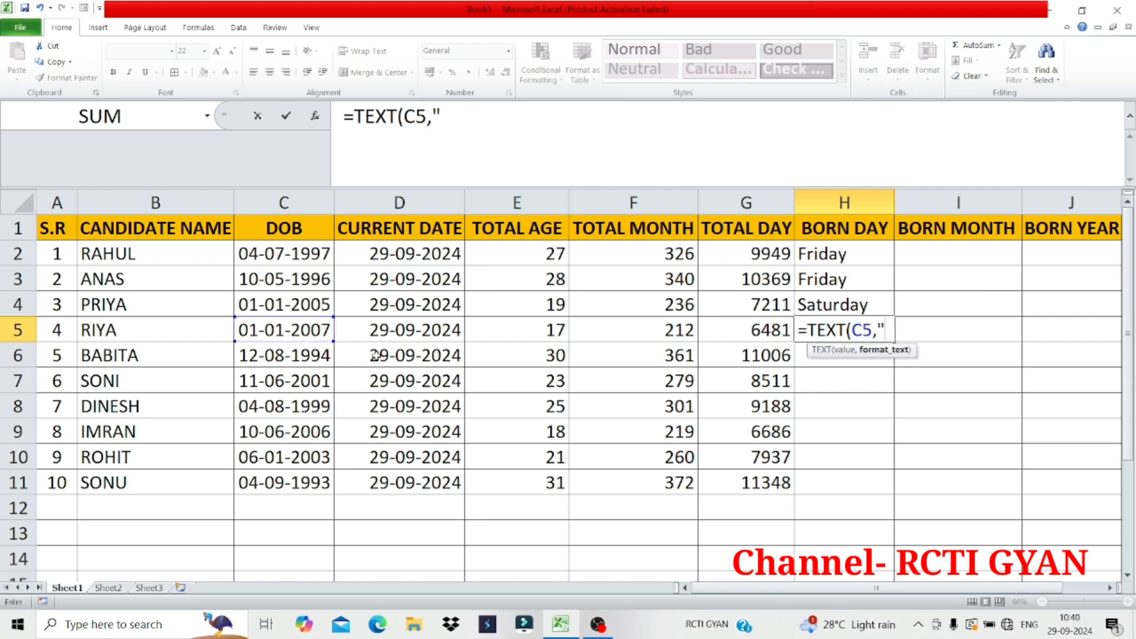
pyautogui.write('DDDDD')
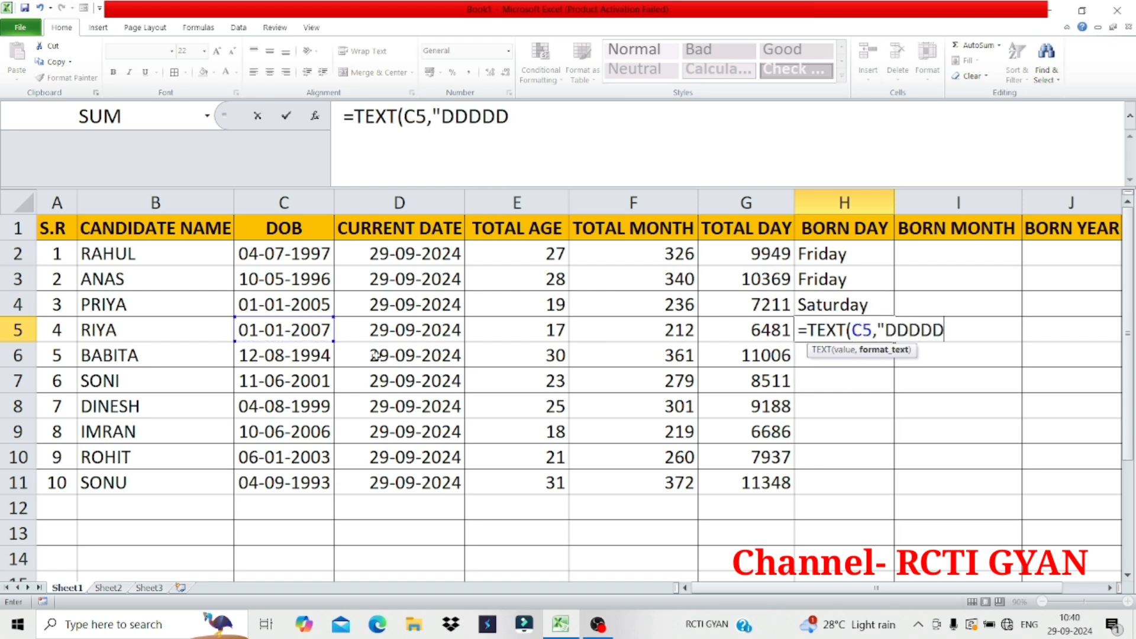
pyautogui.write('D")')
pyautogui.press('Return')
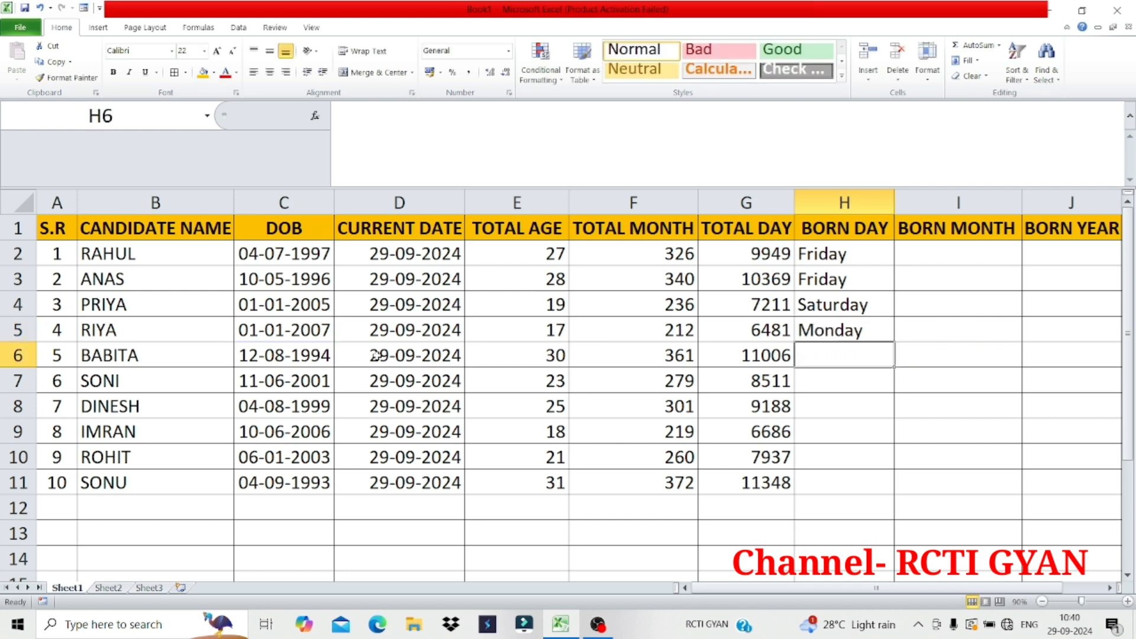
# Fill the birth weekday formula from H5 down through H11 and inspect the formulas of several cells in the BORN DAY column
pyautogui.click(848, 332)
pyautogui.moveTo(896, 342); pyautogui.dragTo(906, 487)
pyautogui.click(831, 468)
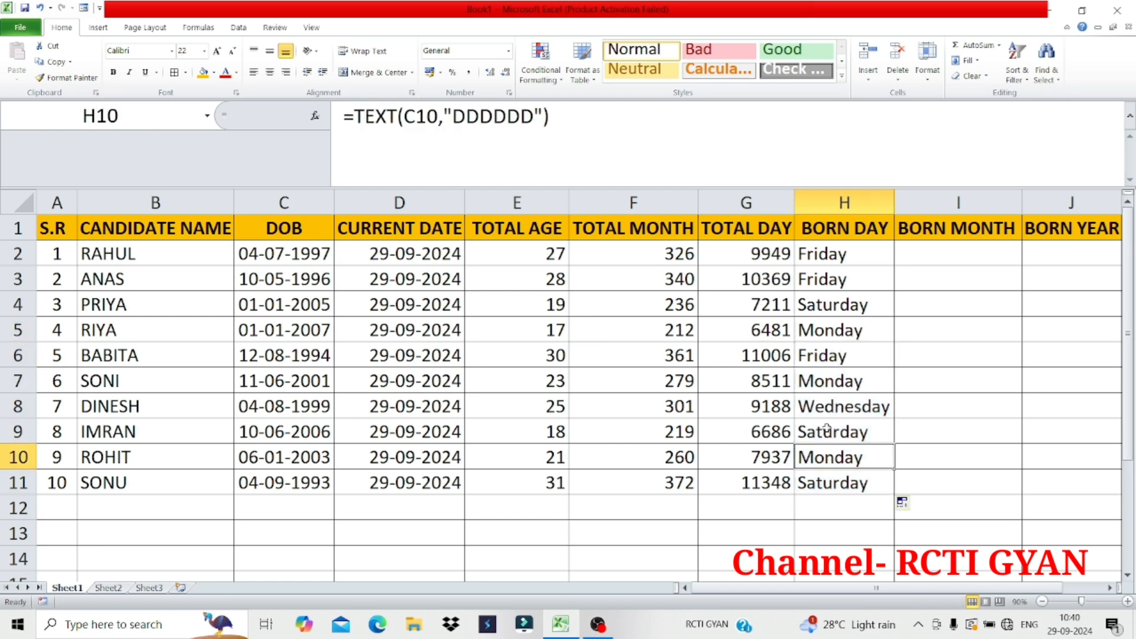
pyautogui.click(825, 386)
pyautogui.click(837, 355)
pyautogui.click(829, 323)
pyautogui.click(830, 275)
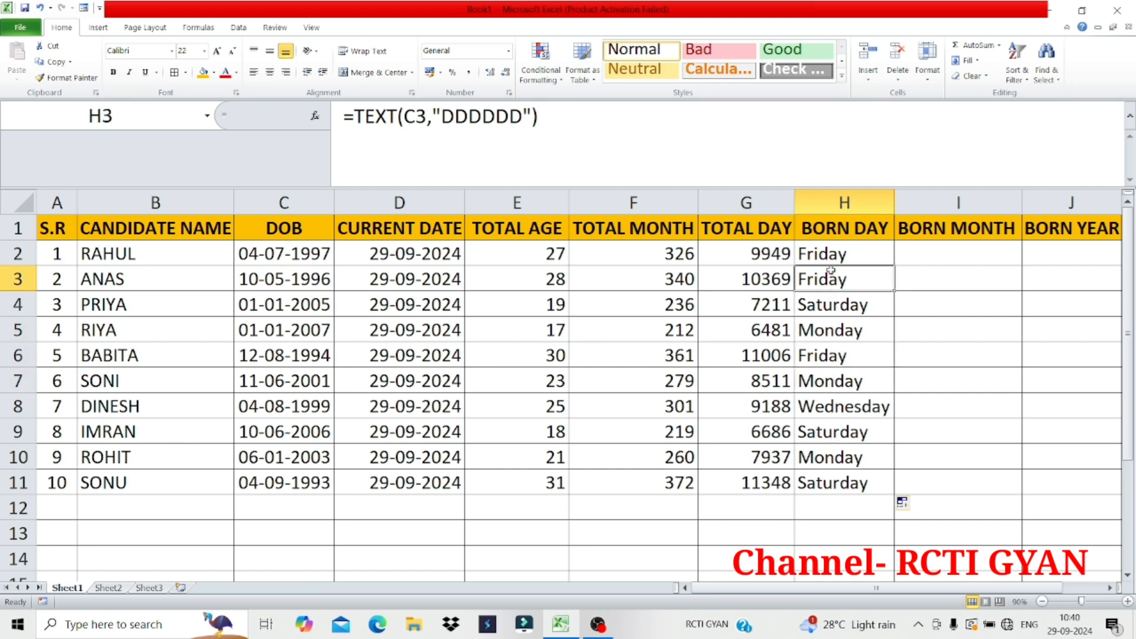
pyautogui.click(843, 400)
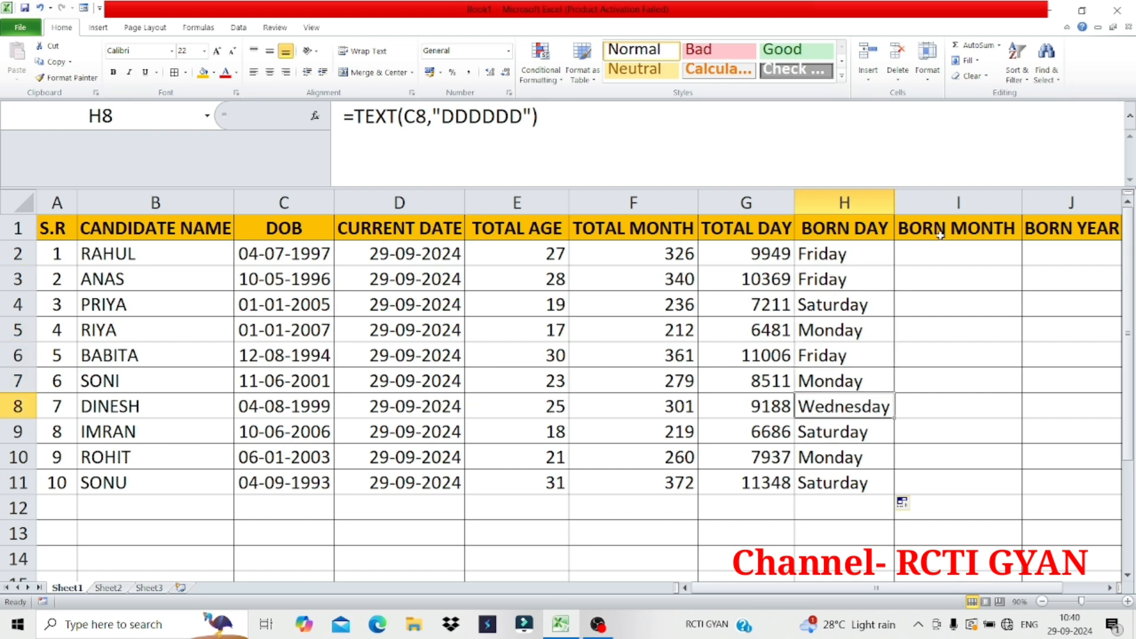
# Get the first candidate's full birth month name in I2 with the formula =TEXT(C2,"MMMMMM")
pyautogui.click(952, 257)
pyautogui.write('=')
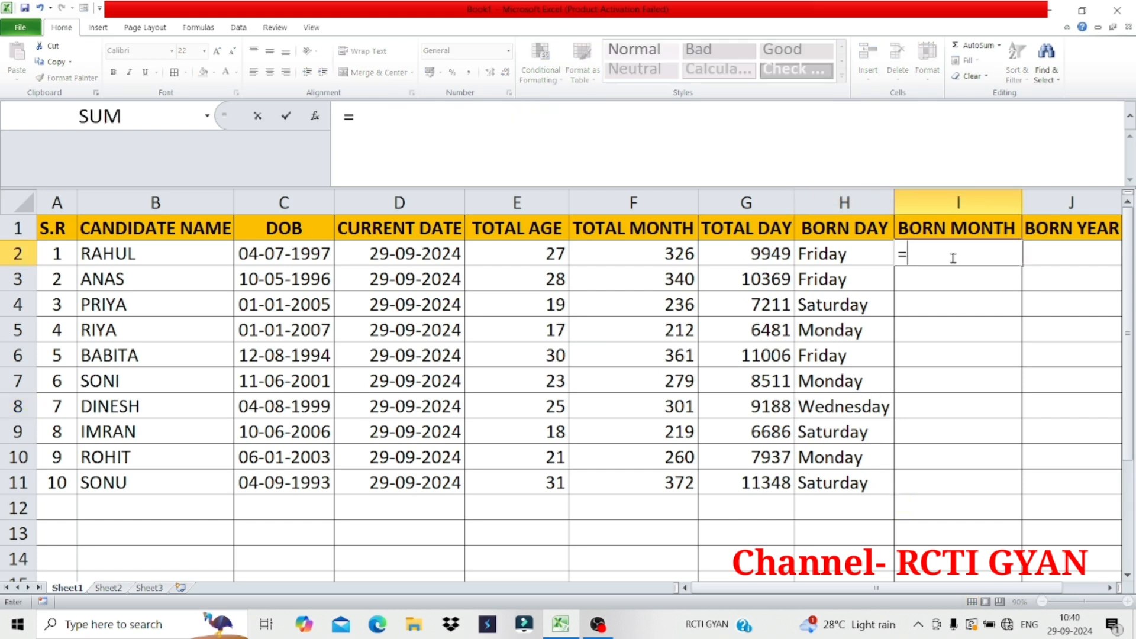
pyautogui.write('TE')
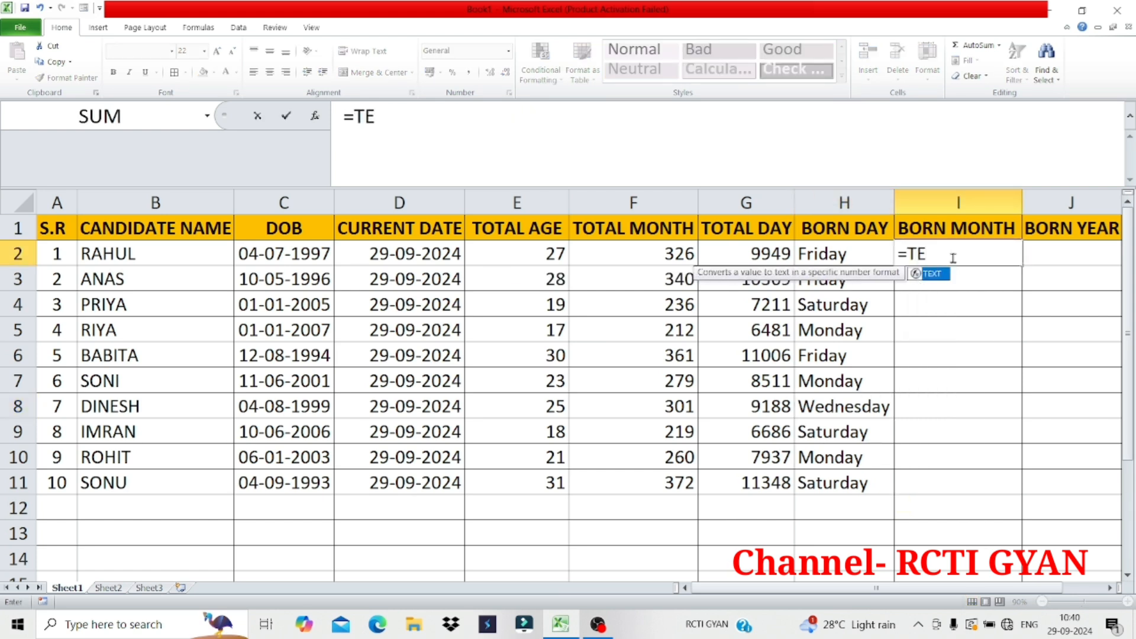
pyautogui.write('XT(')
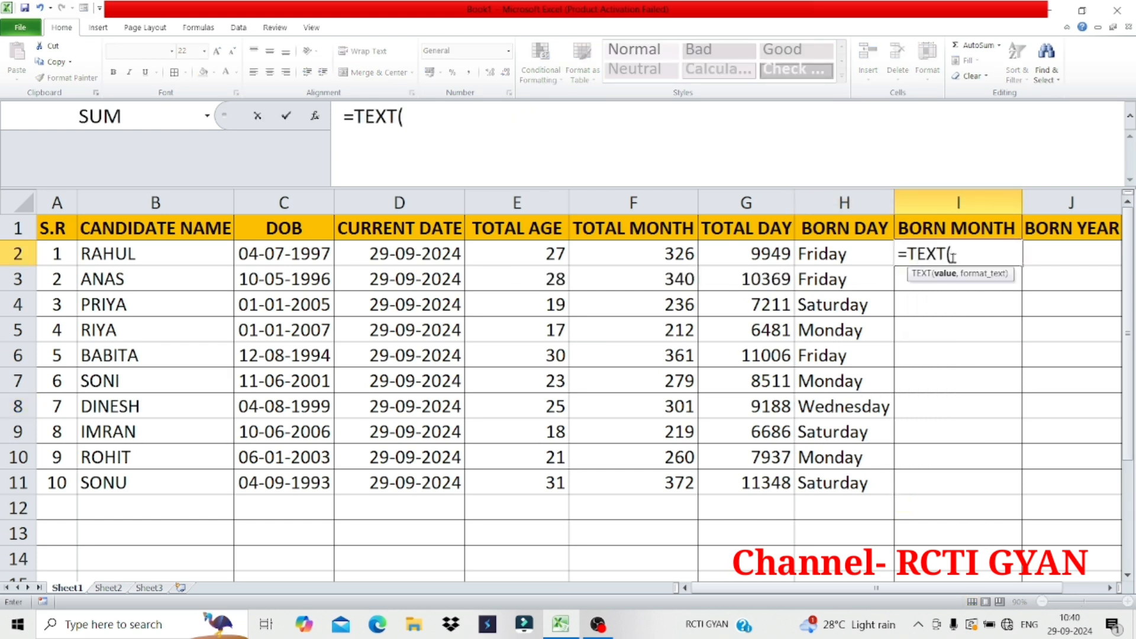
pyautogui.click(298, 254)
pyautogui.write(',"')
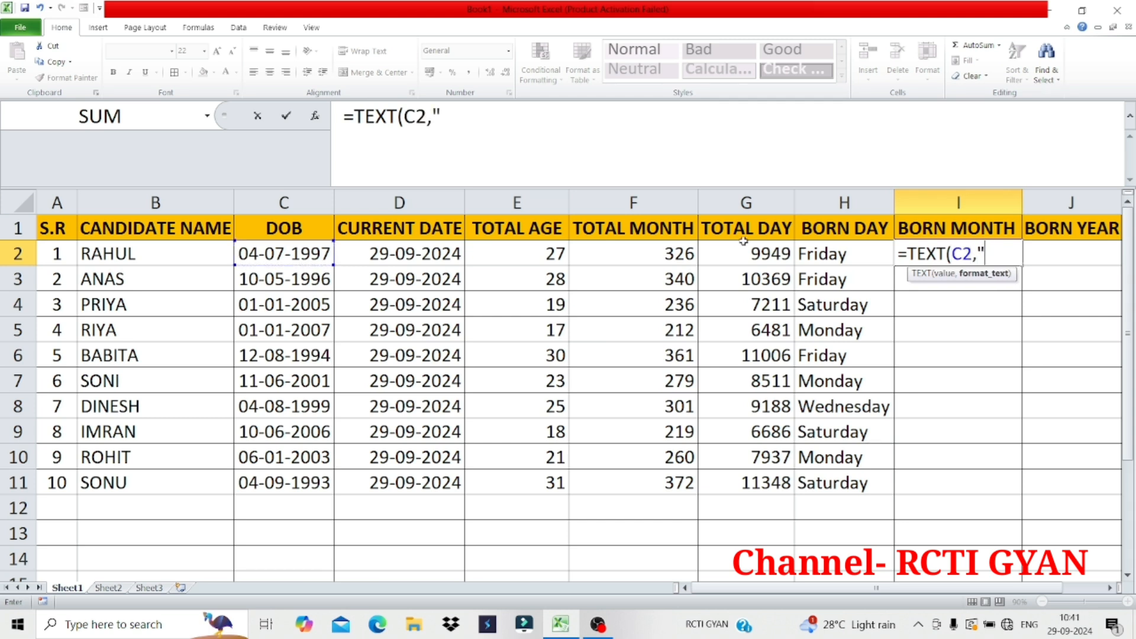
pyautogui.write('MMM')
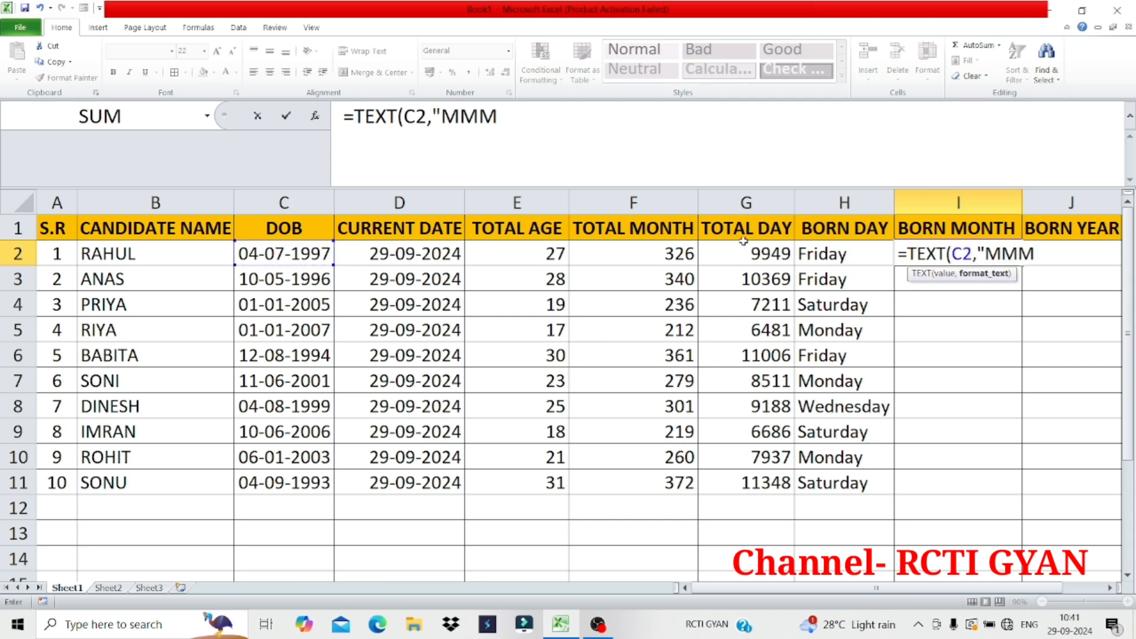
pyautogui.write('MMM')
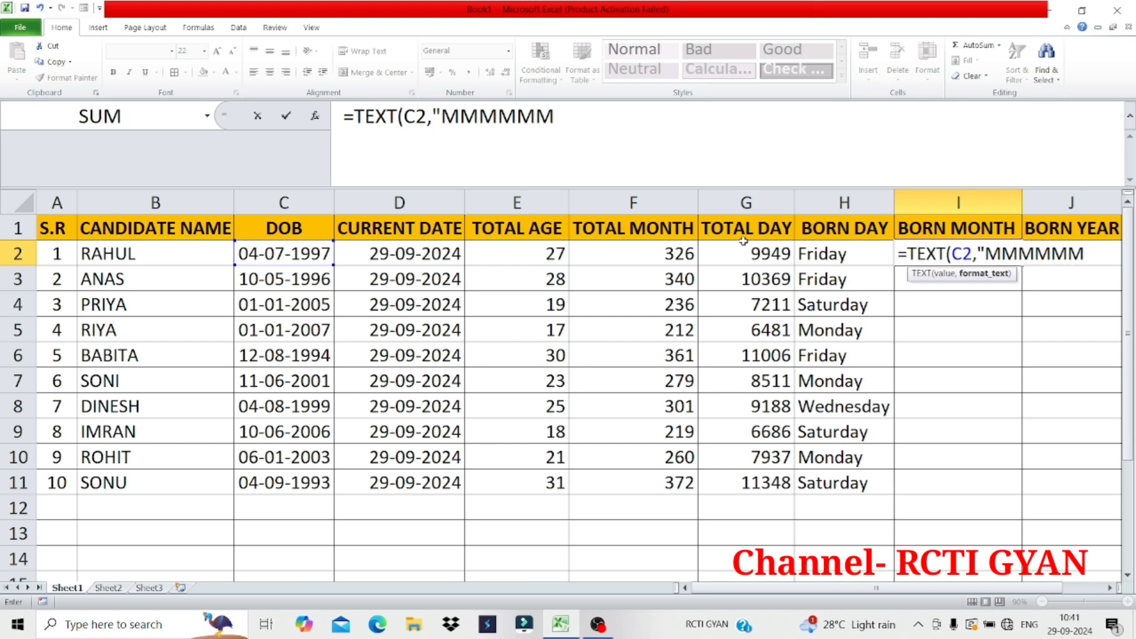
pyautogui.write('")')
pyautogui.press('Return')
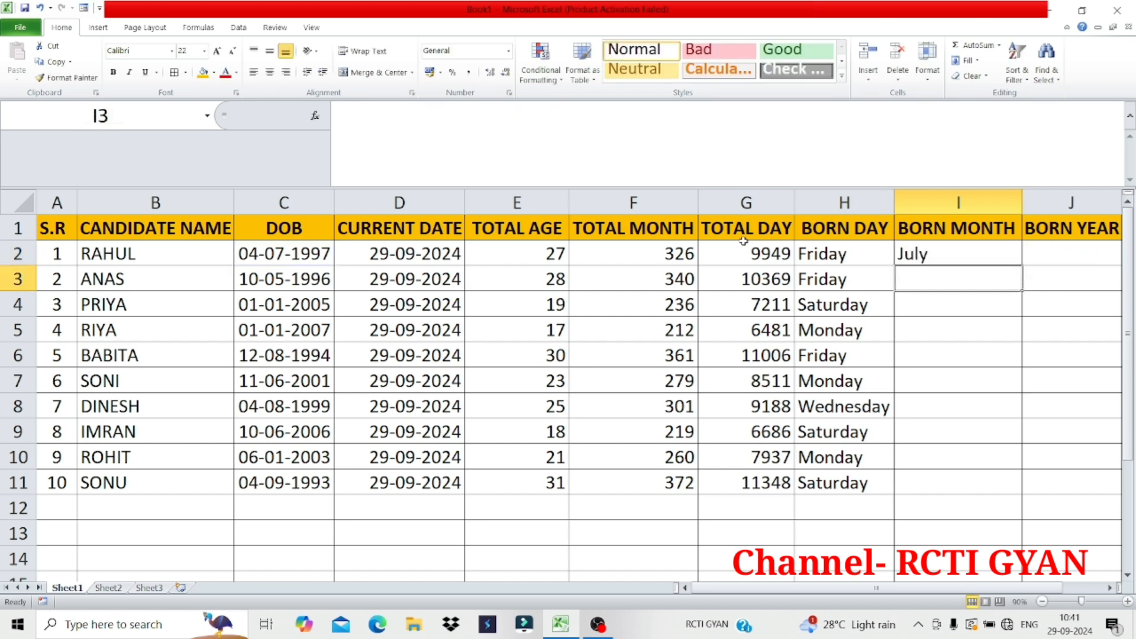
# Get the second candidate's birth month in I3 with =TEXT(C3,"MMMMMM") and fill that formula down through I11
pyautogui.write('=')
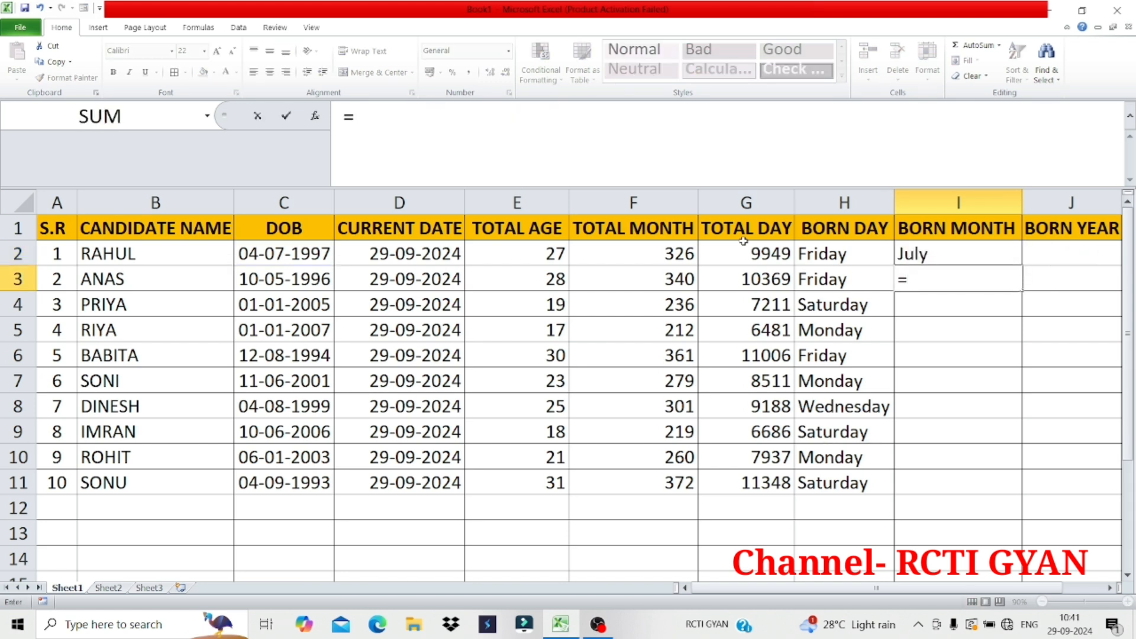
pyautogui.write('TEXT(')
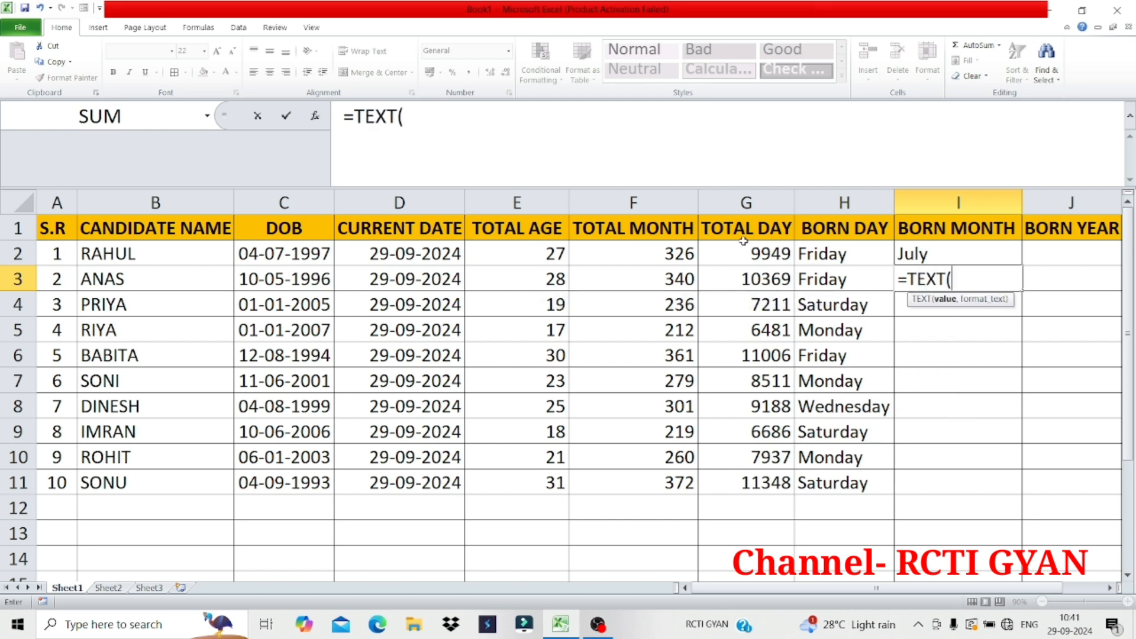
pyautogui.click(286, 280)
pyautogui.write(',')
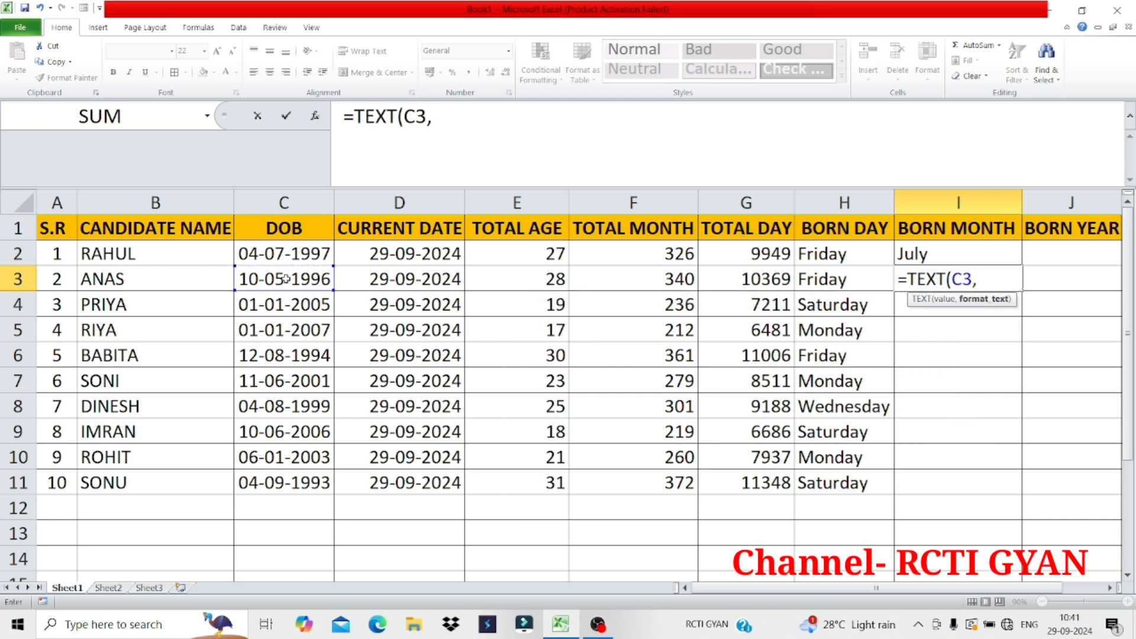
pyautogui.write('"MMM')
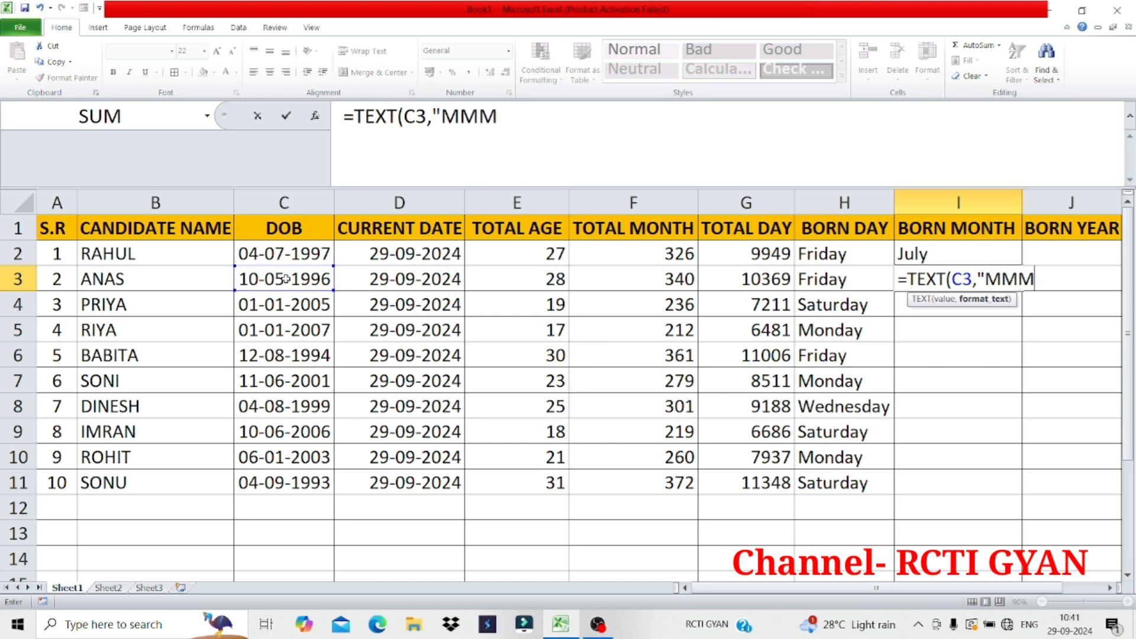
pyautogui.write('MM')
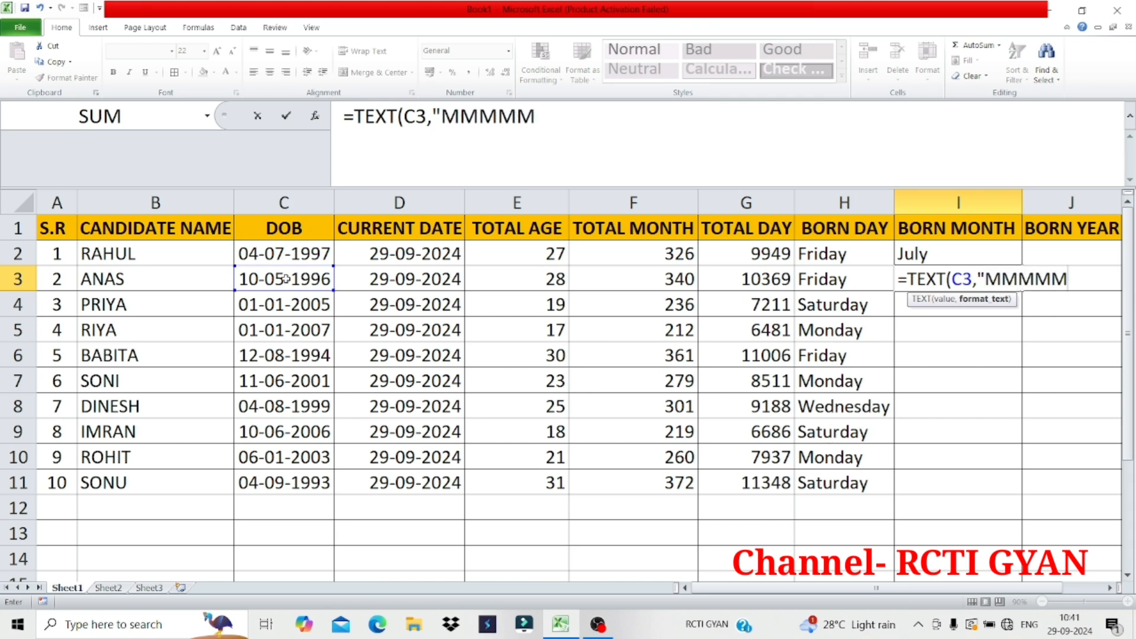
pyautogui.write('M")')
pyautogui.press('Return')
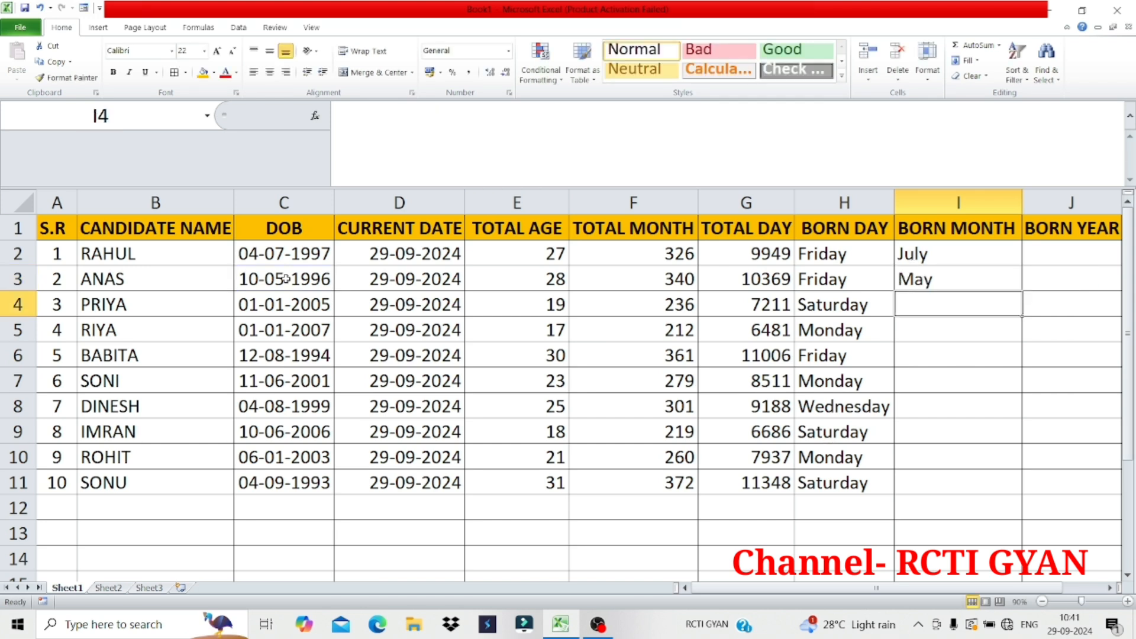
pyautogui.click(939, 283)
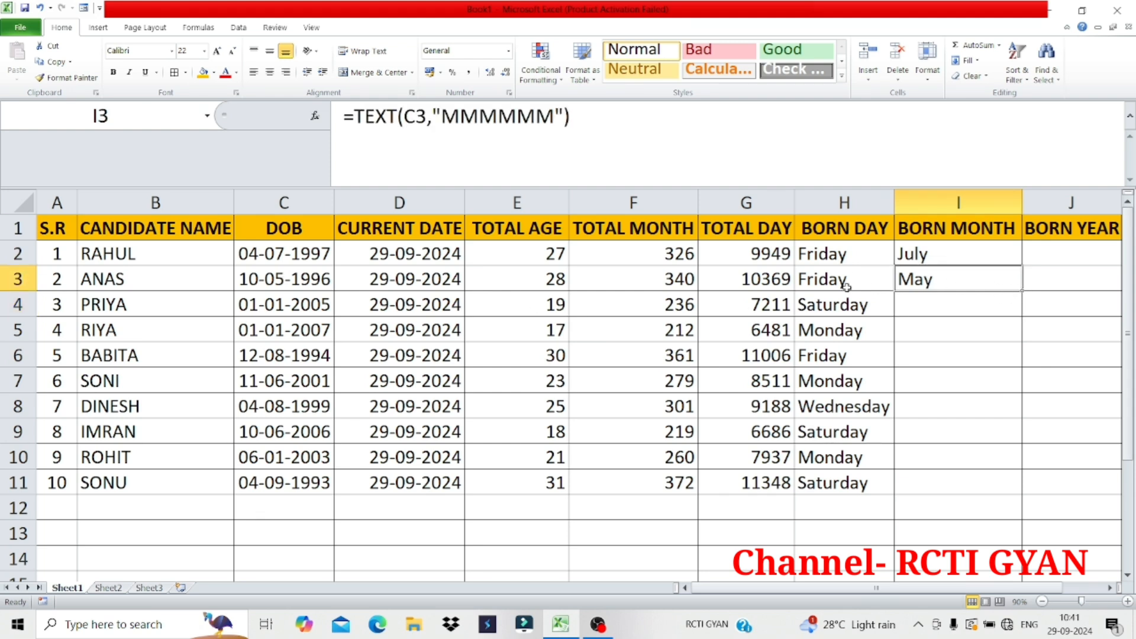
pyautogui.moveTo(1023, 291); pyautogui.dragTo(1010, 489)
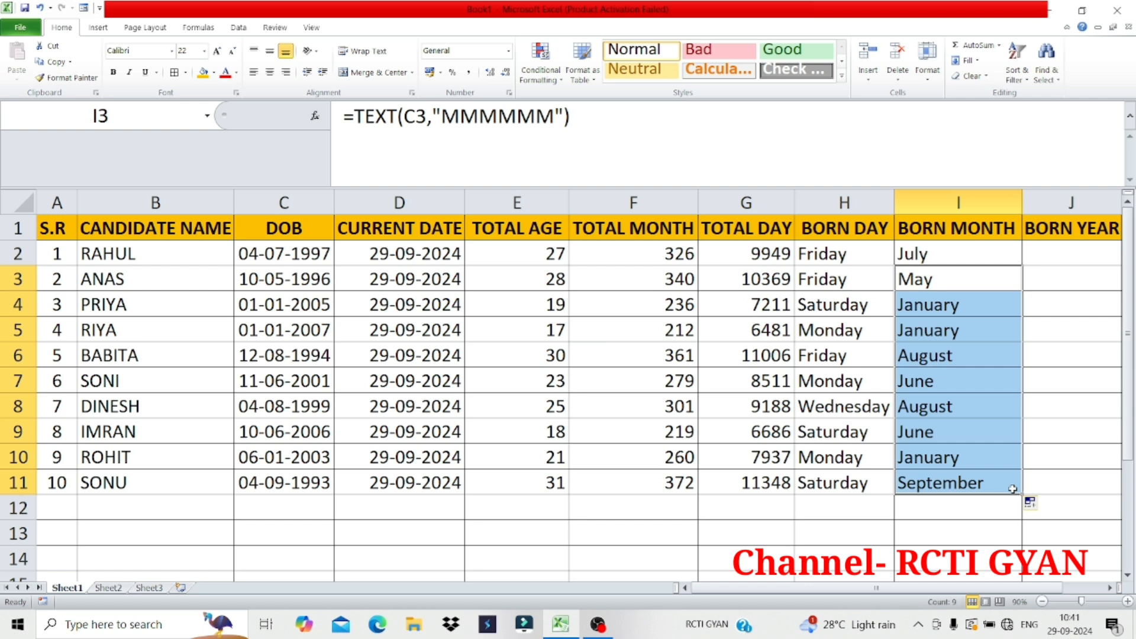
# Examine the year part of the first two candidates' birth dates in C2 and C3, leaving the dates as they are
pyautogui.click(1109, 588)
pyautogui.click(1030, 253)
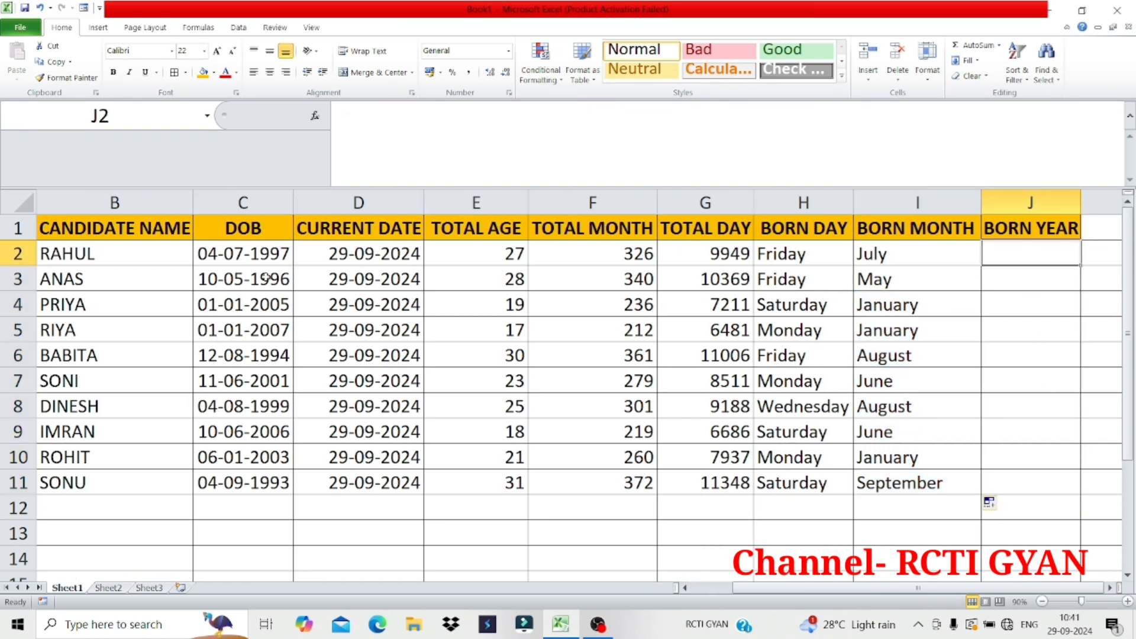
pyautogui.doubleClick(256, 254)
pyautogui.moveTo(254, 253); pyautogui.dragTo(297, 254)
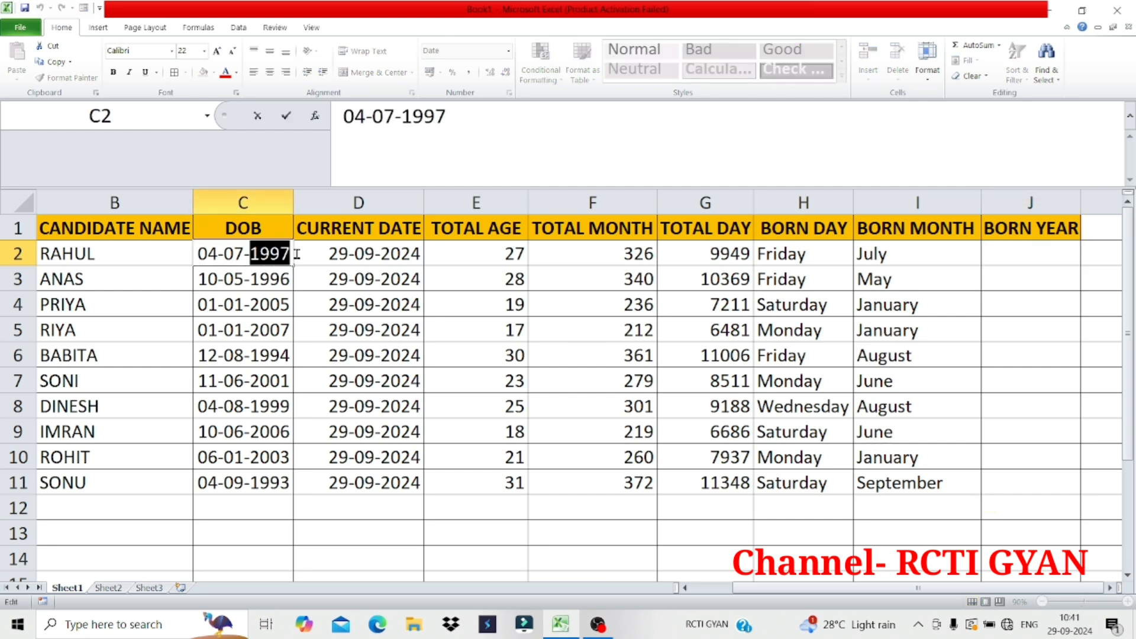
pyautogui.doubleClick(254, 279)
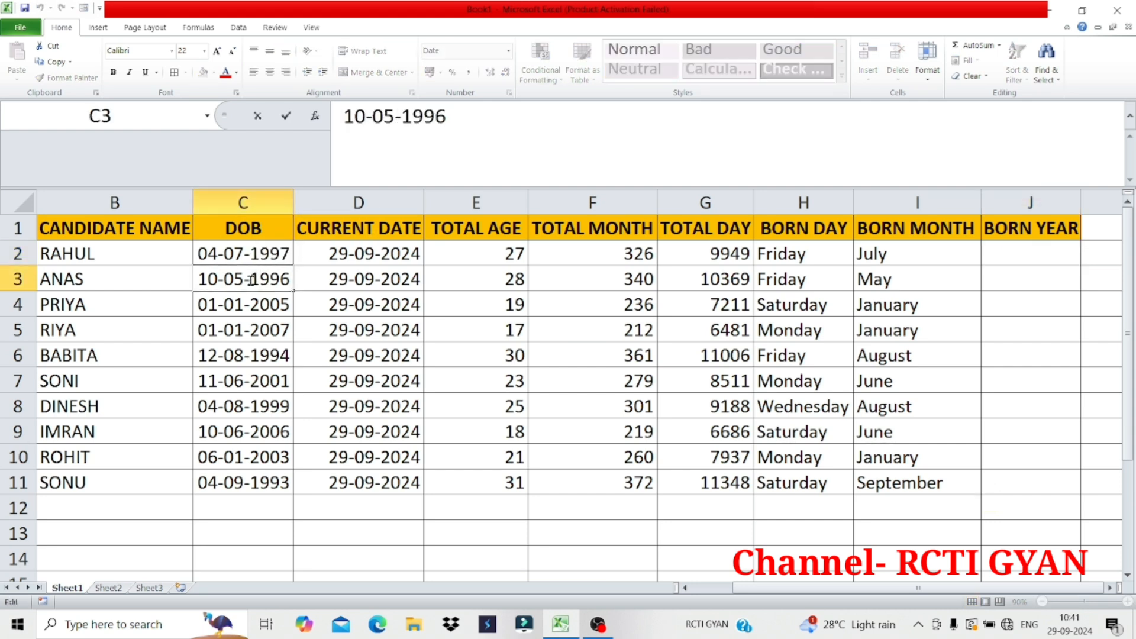
pyautogui.moveTo(253, 280); pyautogui.dragTo(294, 283)
pyautogui.press('Return')
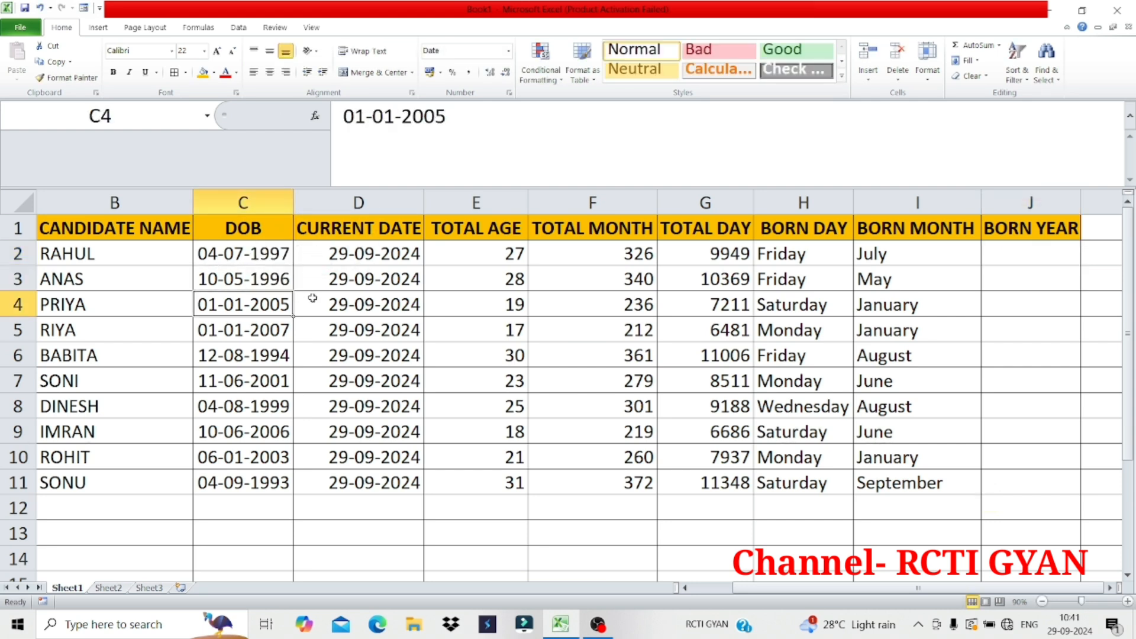
# Get the first candidate's four-digit birth year in J2 with the formula =TEXT(C2,"YYYY")
pyautogui.click(1030, 262)
pyautogui.write('=')
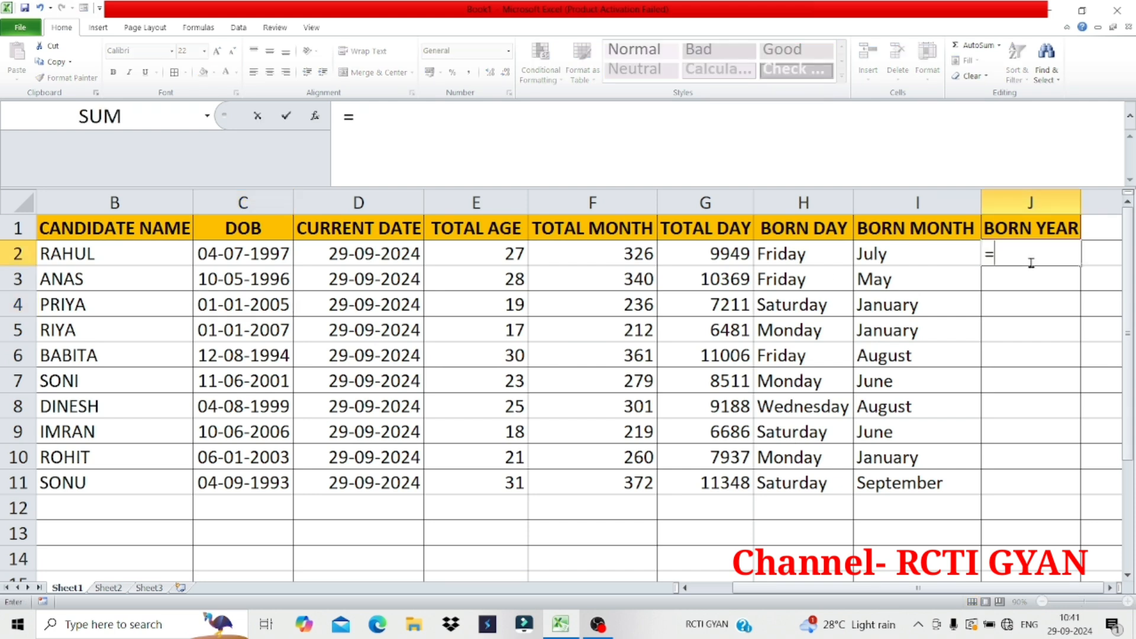
pyautogui.write('TEYT')
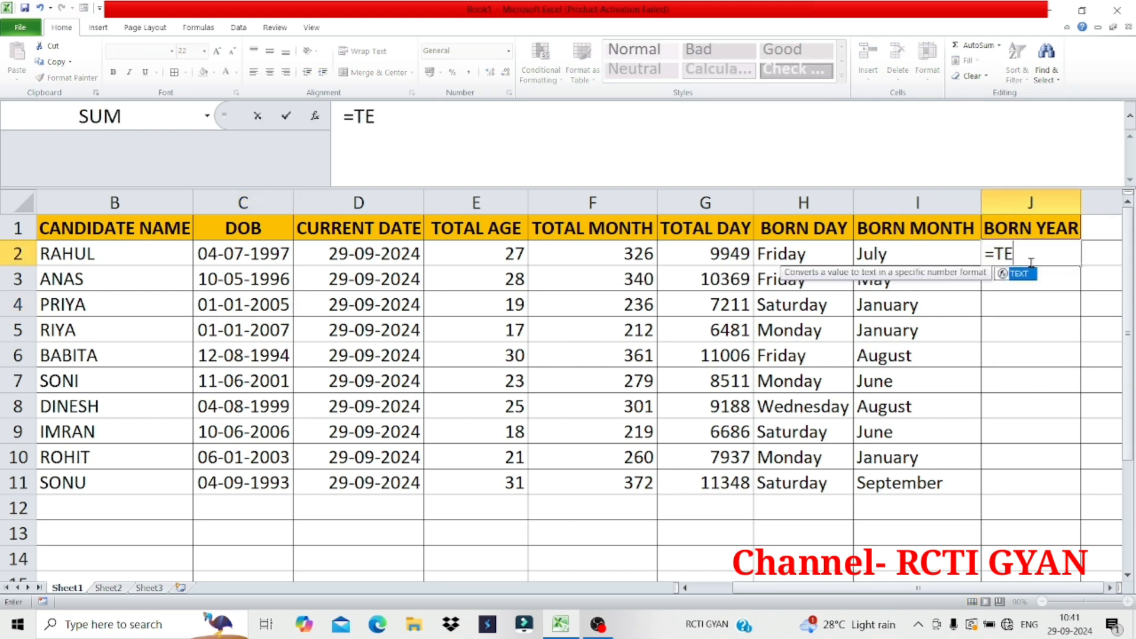
pyautogui.press('BackSpace')
pyautogui.press('BackSpace')
pyautogui.write('XT(')
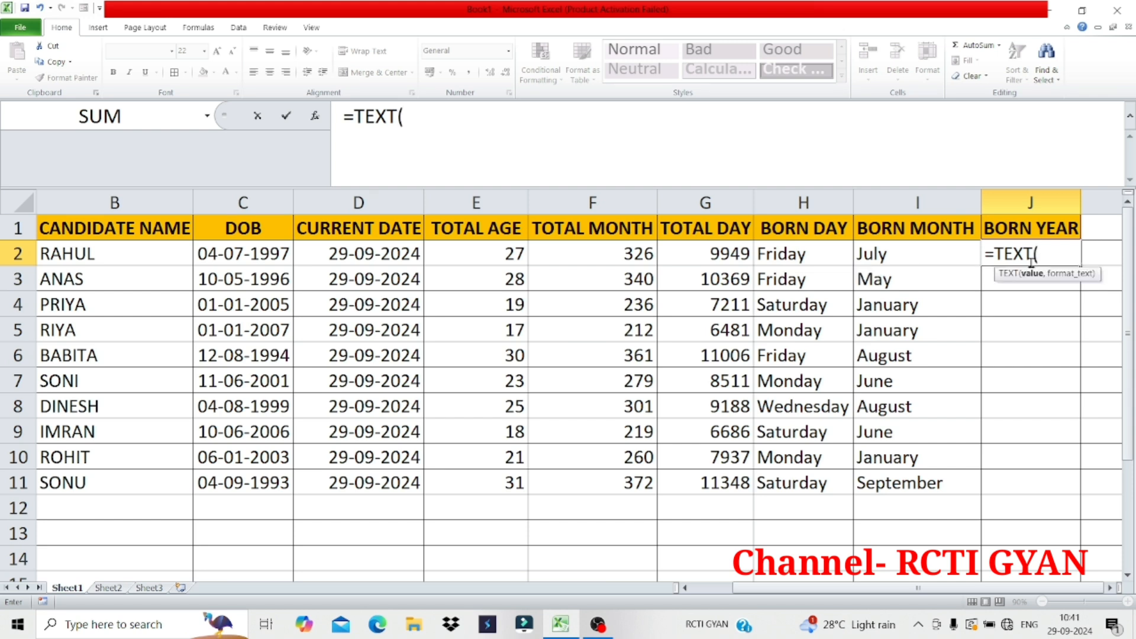
pyautogui.click(255, 259)
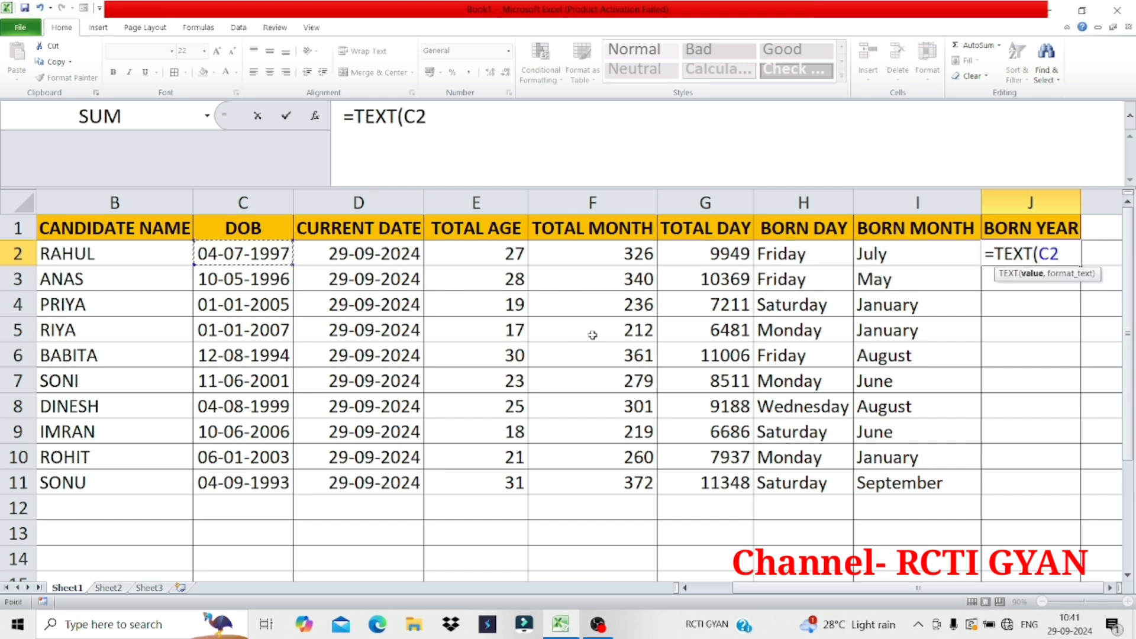
pyautogui.write(',"YYY')
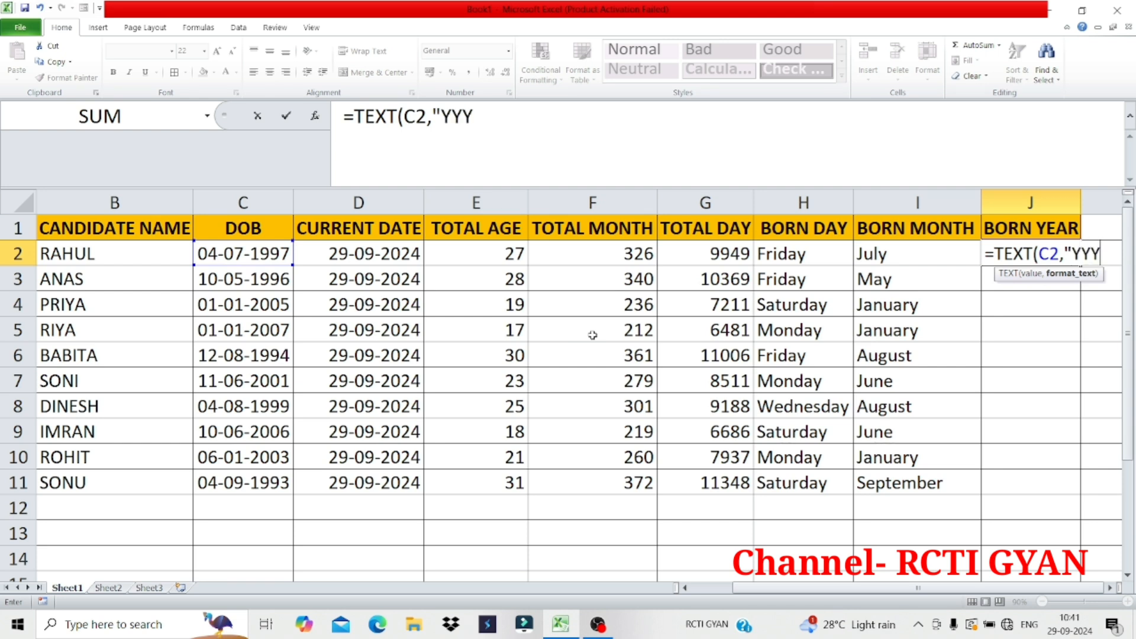
pyautogui.write('Y")')
pyautogui.press('Return')
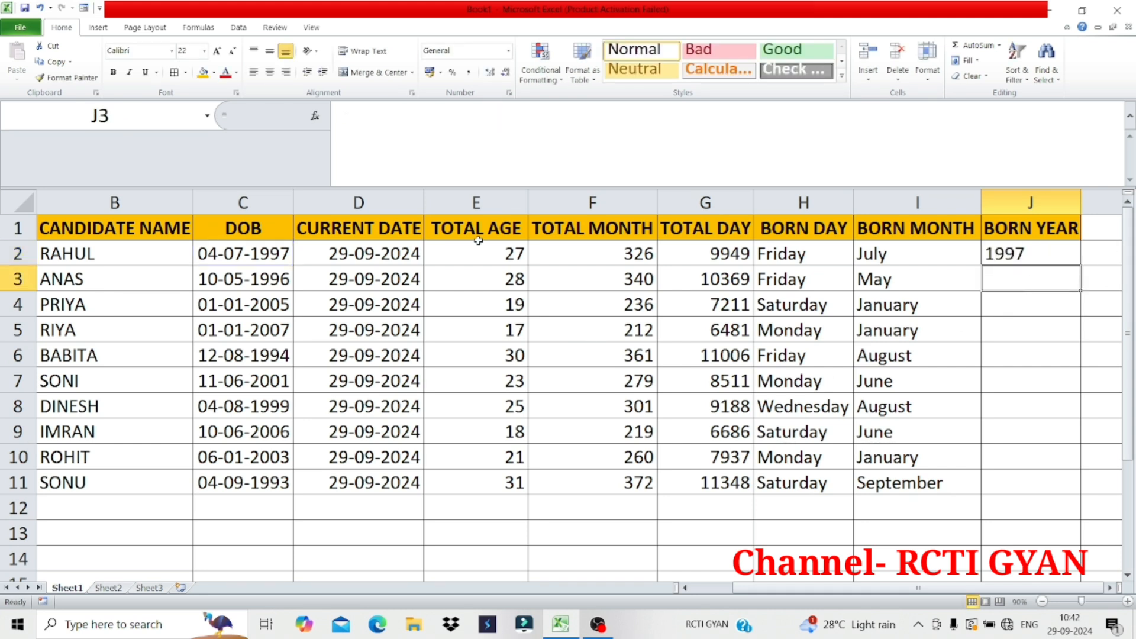
# Check the year part of the first candidate's birth date in C2, leaving the date as it is
pyautogui.doubleClick(247, 252)
pyautogui.moveTo(255, 253); pyautogui.dragTo(290, 253)
pyautogui.press('Return')
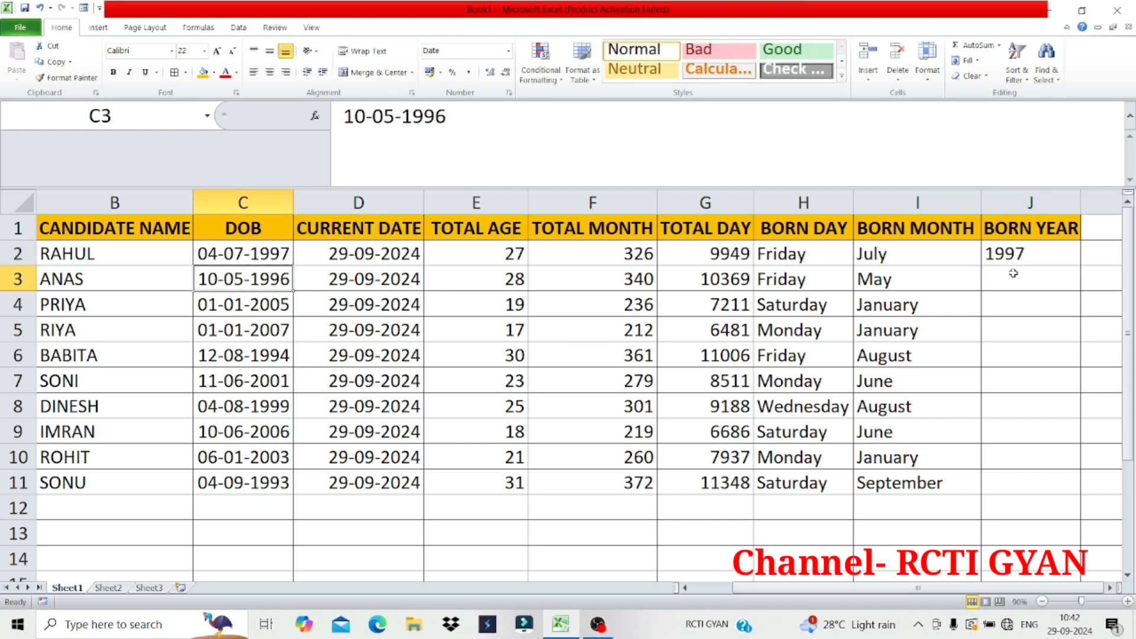
# Fill the birth year formula from J2 down through J11 and inspect the formulas in J3 and J7
pyautogui.click(1030, 253)
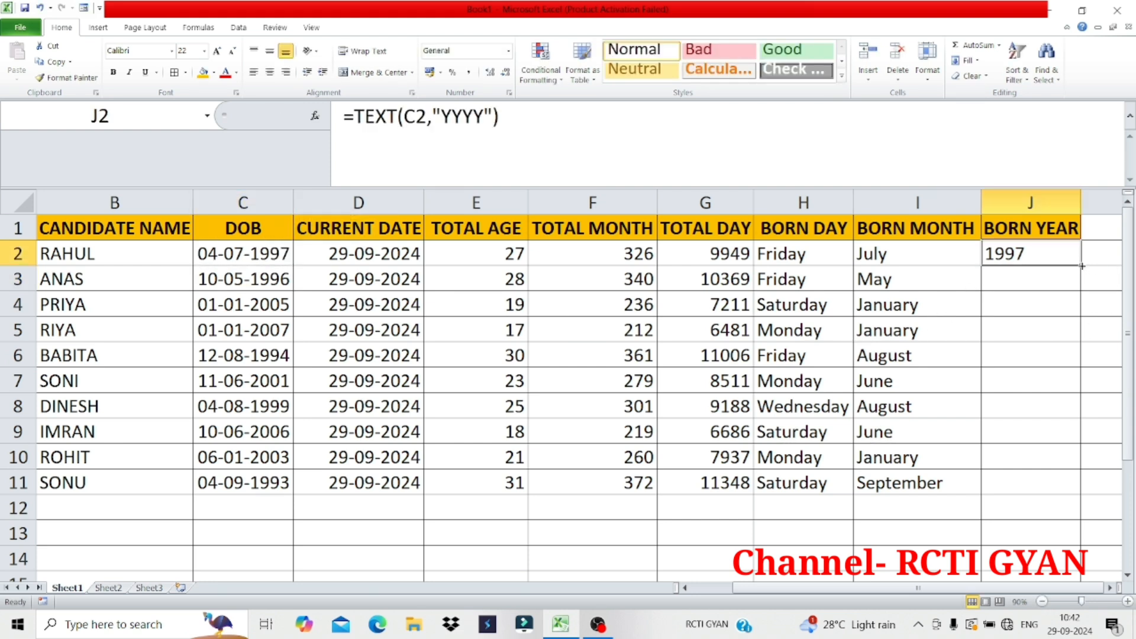
pyautogui.moveTo(1081, 267); pyautogui.dragTo(1068, 487)
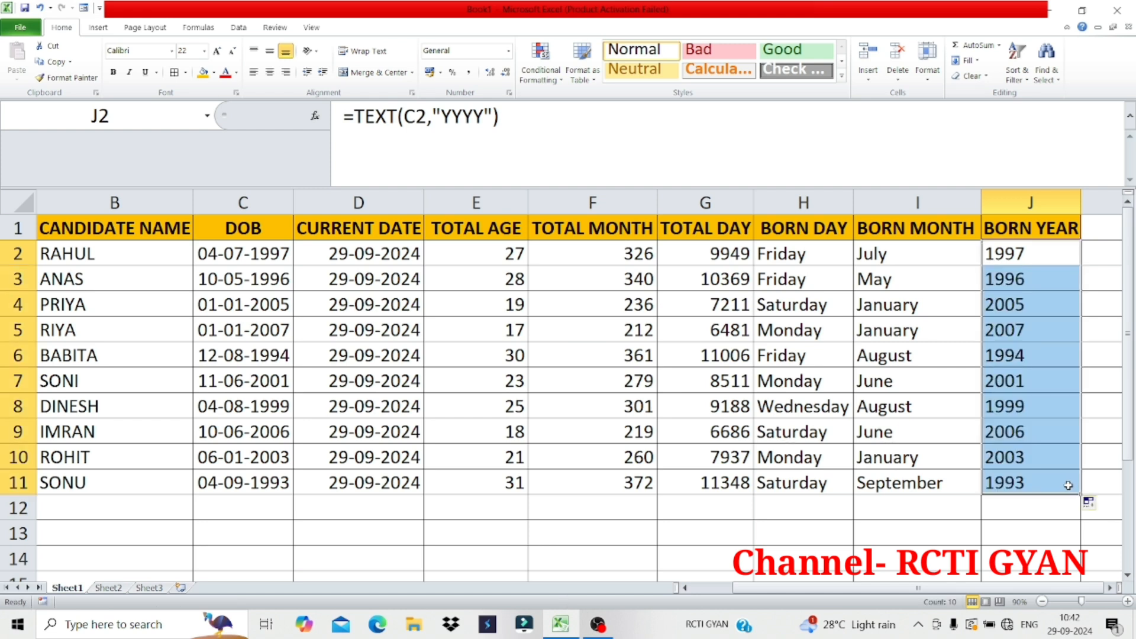
pyautogui.click(1035, 278)
pyautogui.click(1020, 383)
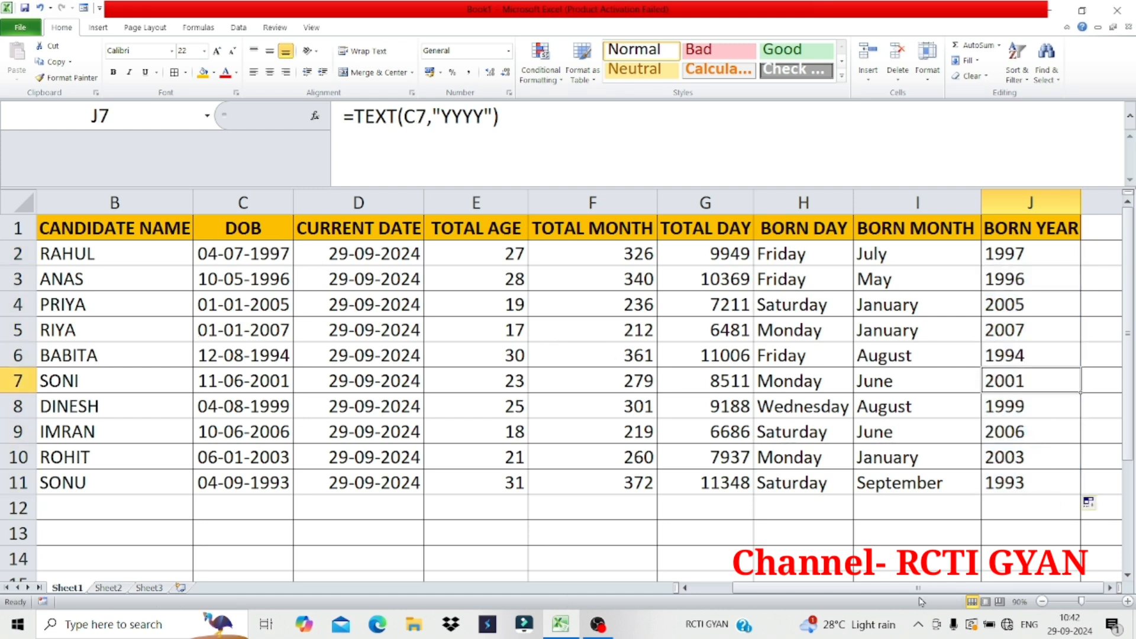
# Try inserting the current date 29-09-2024 in D12 and the current time 10:42 in D13, and clear both cells
pyautogui.moveTo(865, 588); pyautogui.dragTo(824, 592)
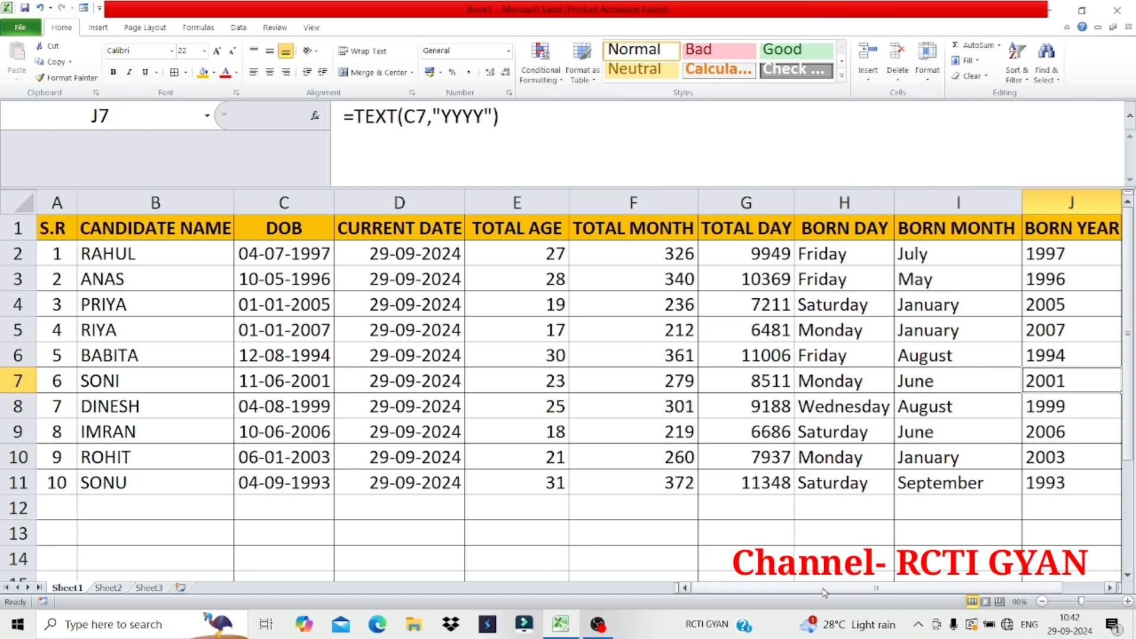
pyautogui.click(417, 533)
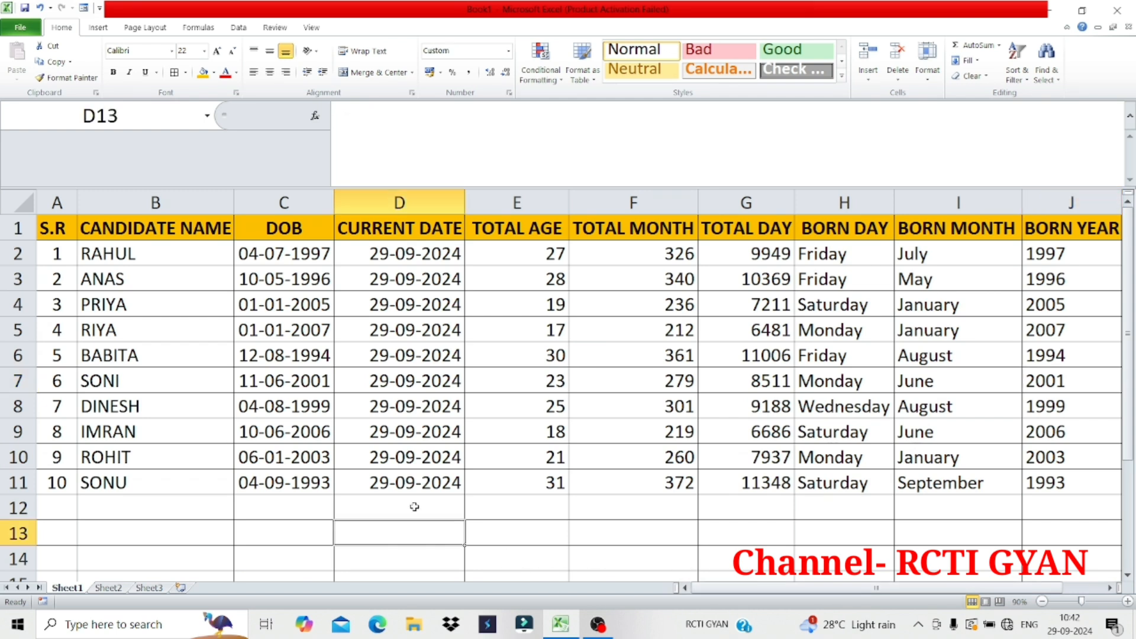
pyautogui.click(407, 480)
pyautogui.click(412, 513)
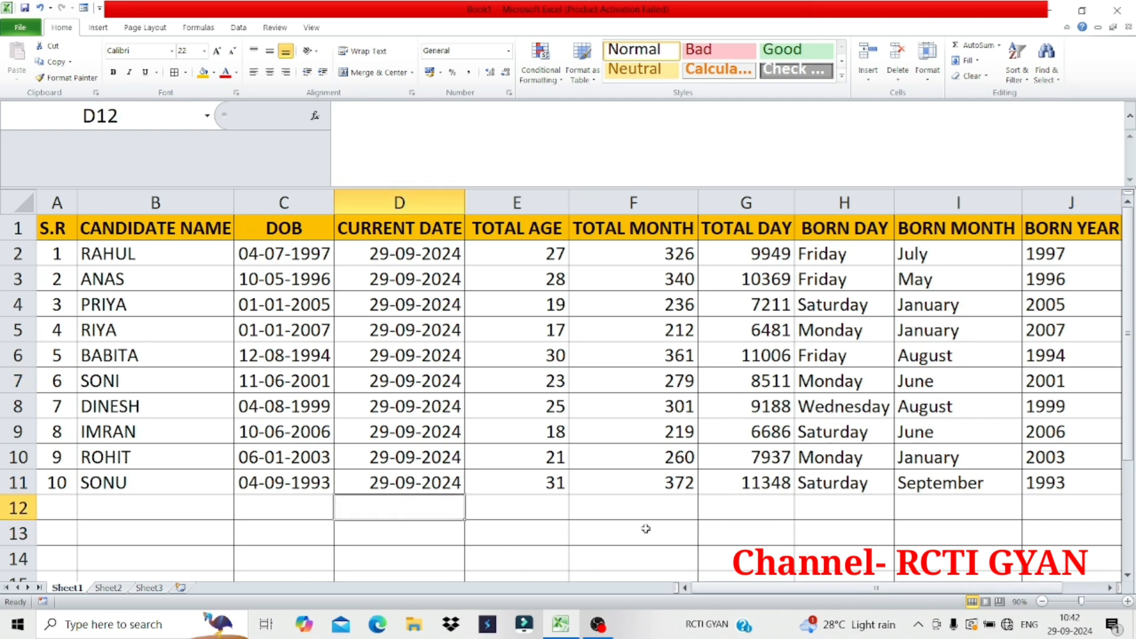
pyautogui.hotkey('ctrl', ';')
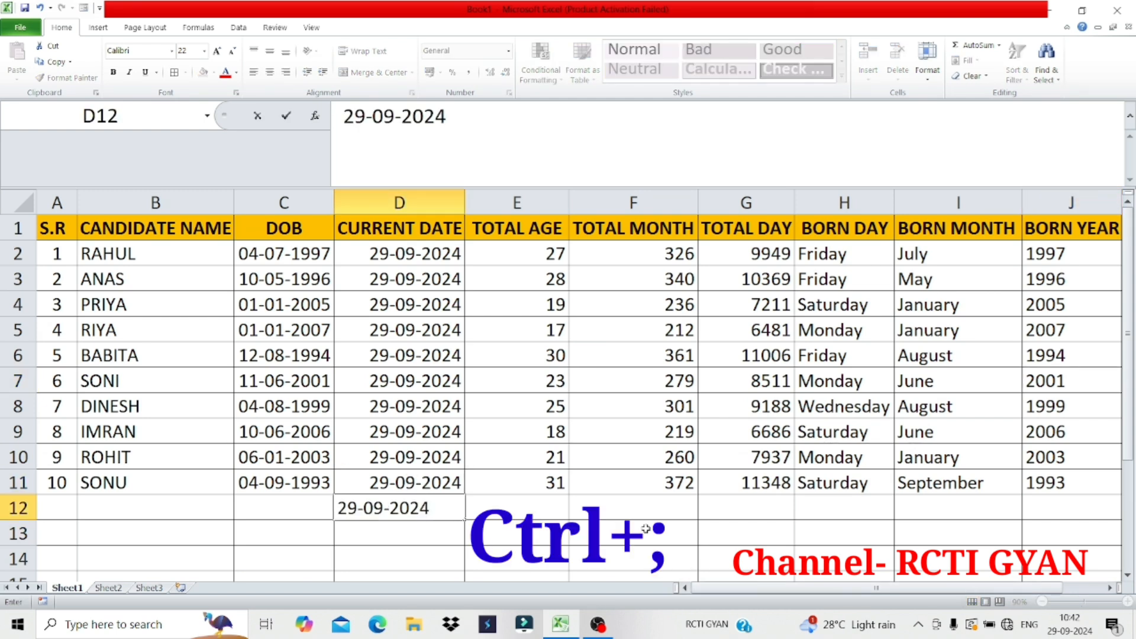
pyautogui.press('Return')
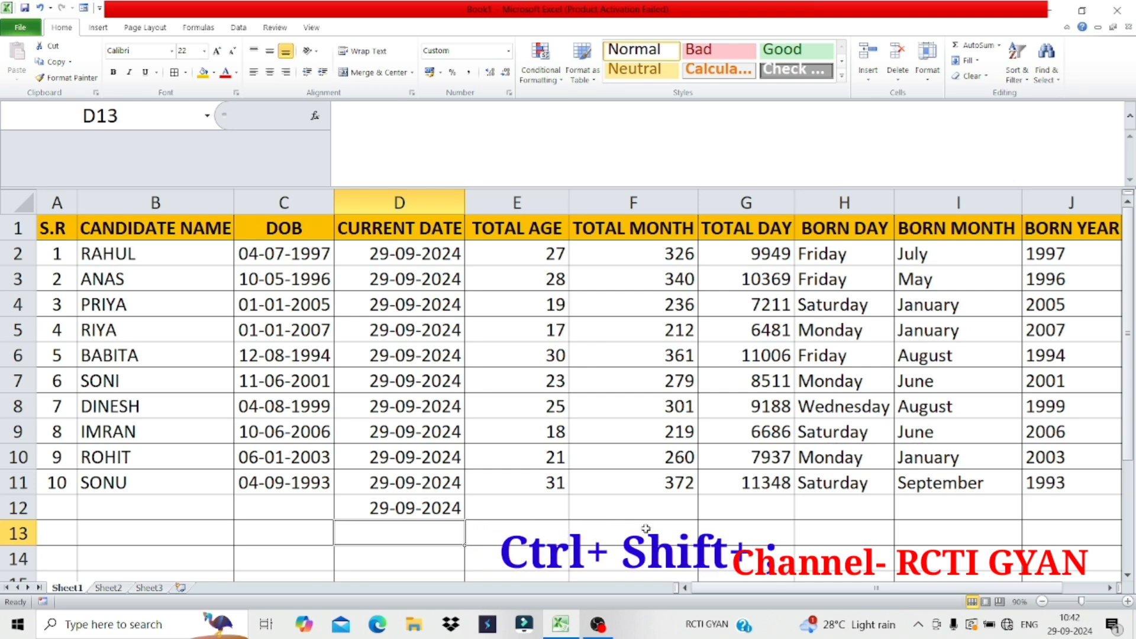
pyautogui.hotkey('ctrl', 'shift', ';')
pyautogui.press('Return')
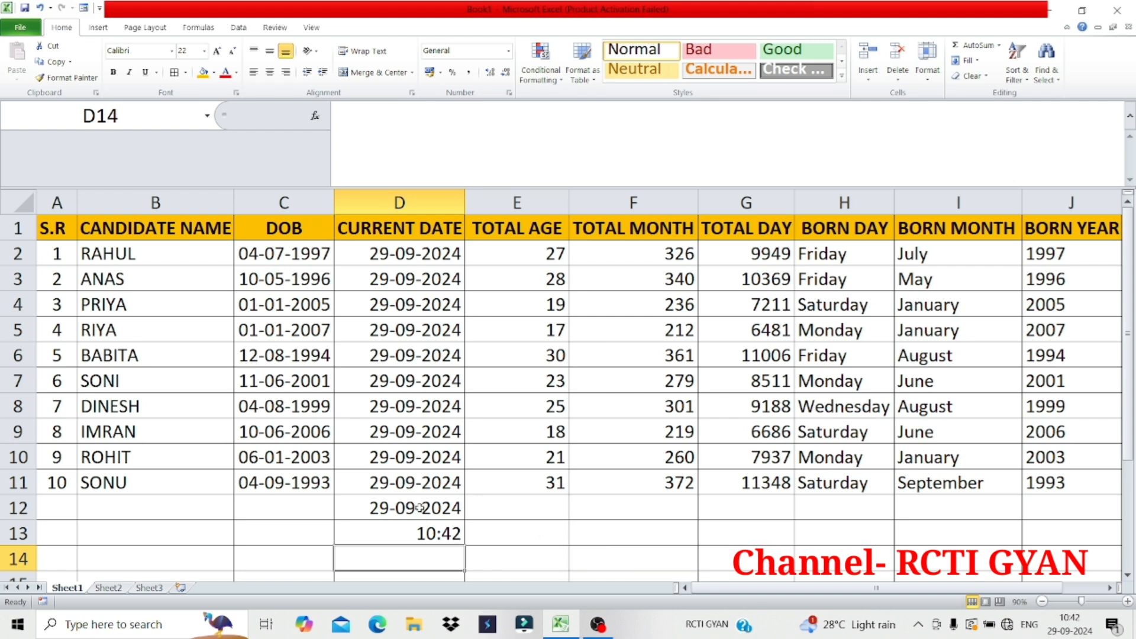
pyautogui.moveTo(420, 513); pyautogui.dragTo(432, 526)
pyautogui.press('Delete')
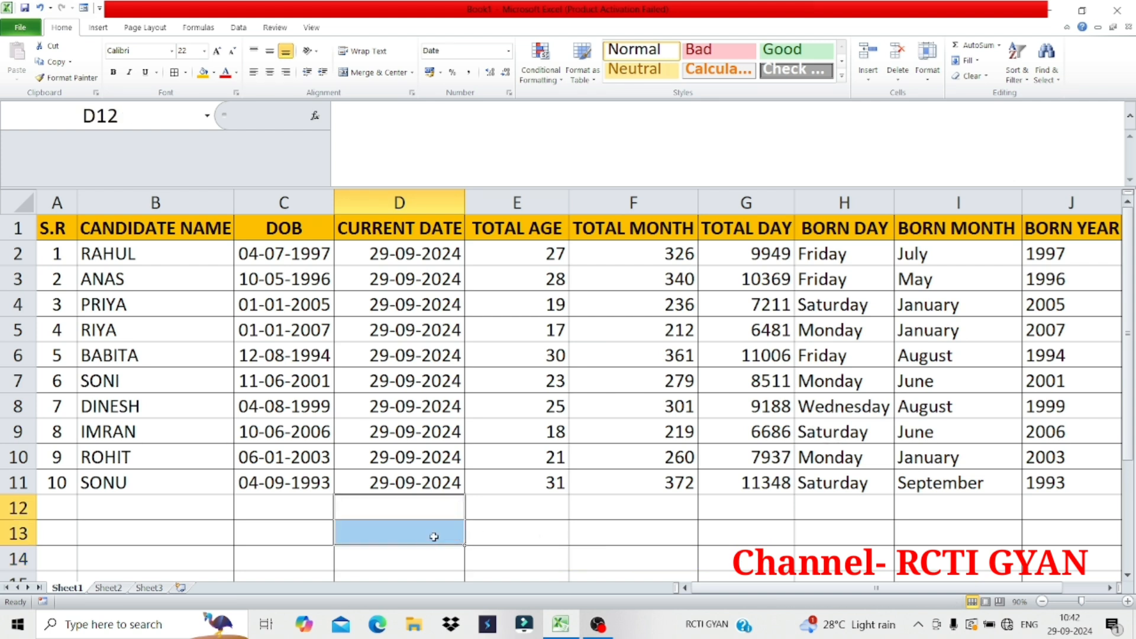